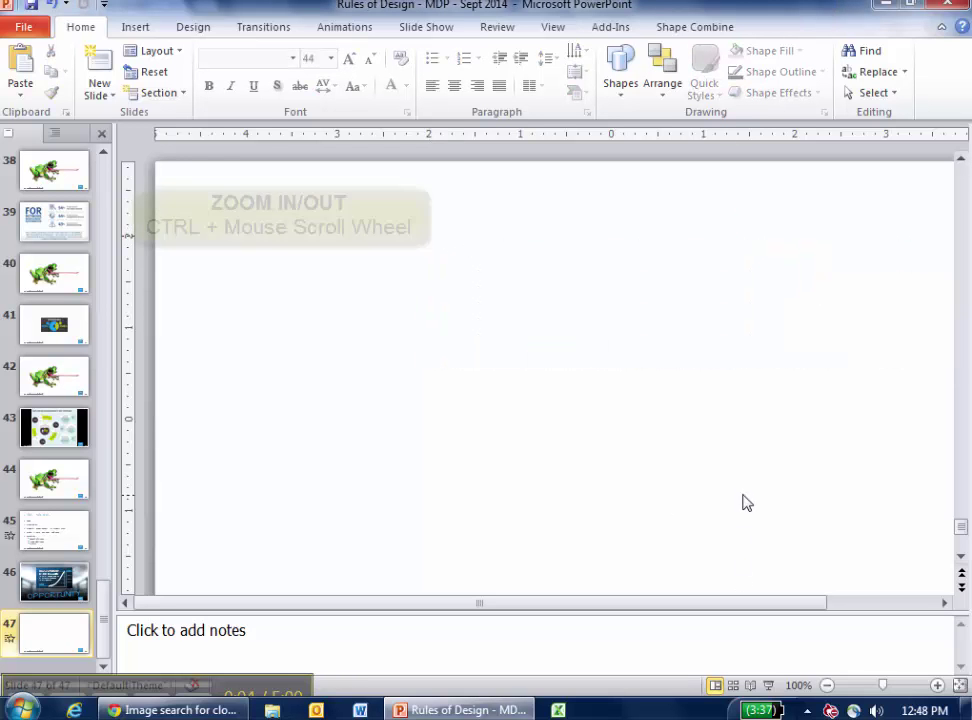
scroll(660, 469, "down", 2)
scroll(650, 465, "up", 1)
scroll(600, 425, "down", 1)
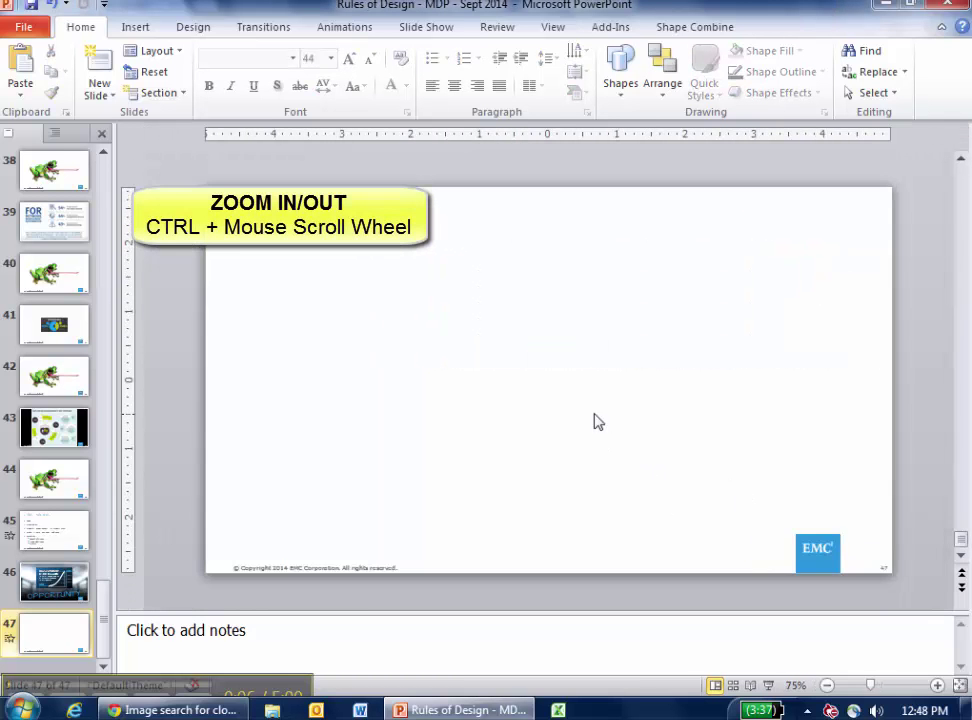
scroll(594, 415, "up", 1)
scroll(592, 380, "down", 2)
scroll(592, 360, "up", 2)
scroll(594, 362, "down", 2)
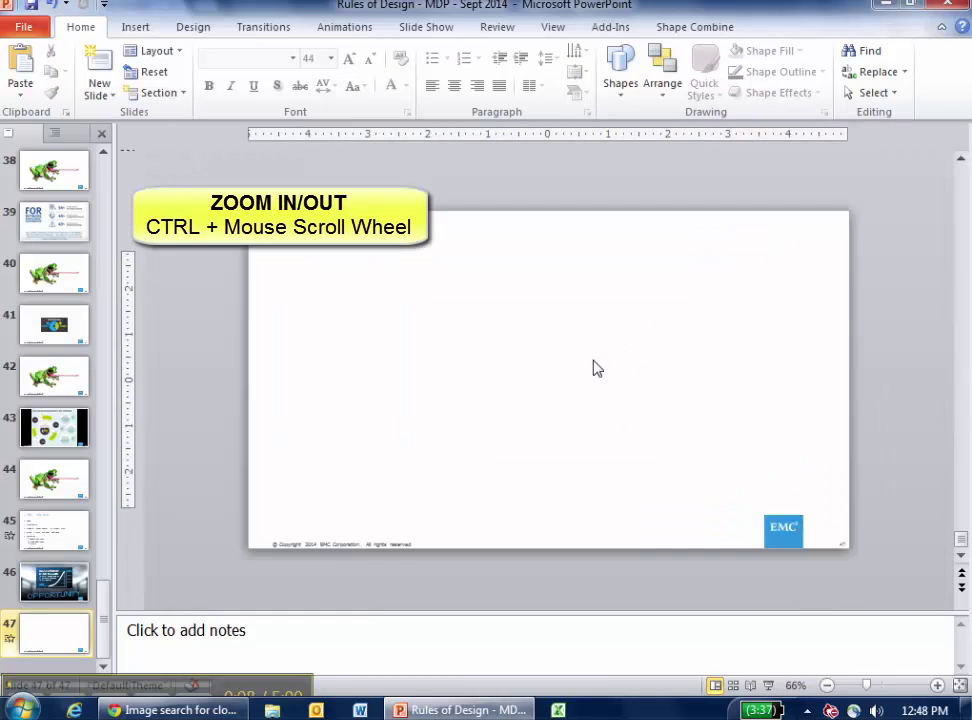
scroll(596, 367, "down", 3)
scroll(592, 369, "up", 4)
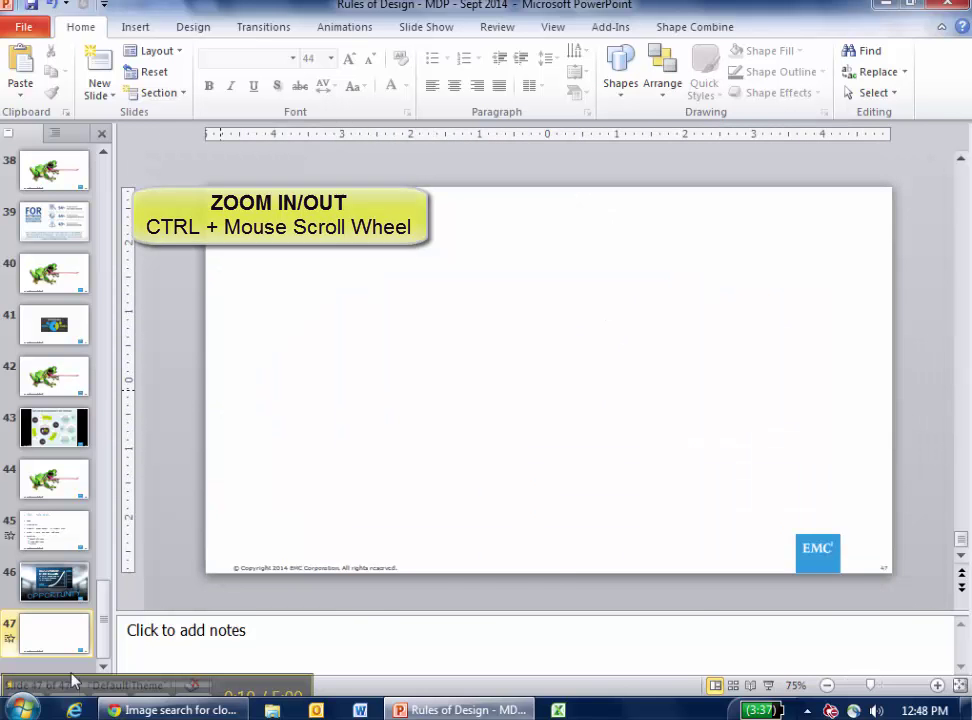
Step: Copy the background picture from slide 46 onto blank slide 47 and reset the pasted picture's formatting
left_click(54, 581)
left_click(256, 376)
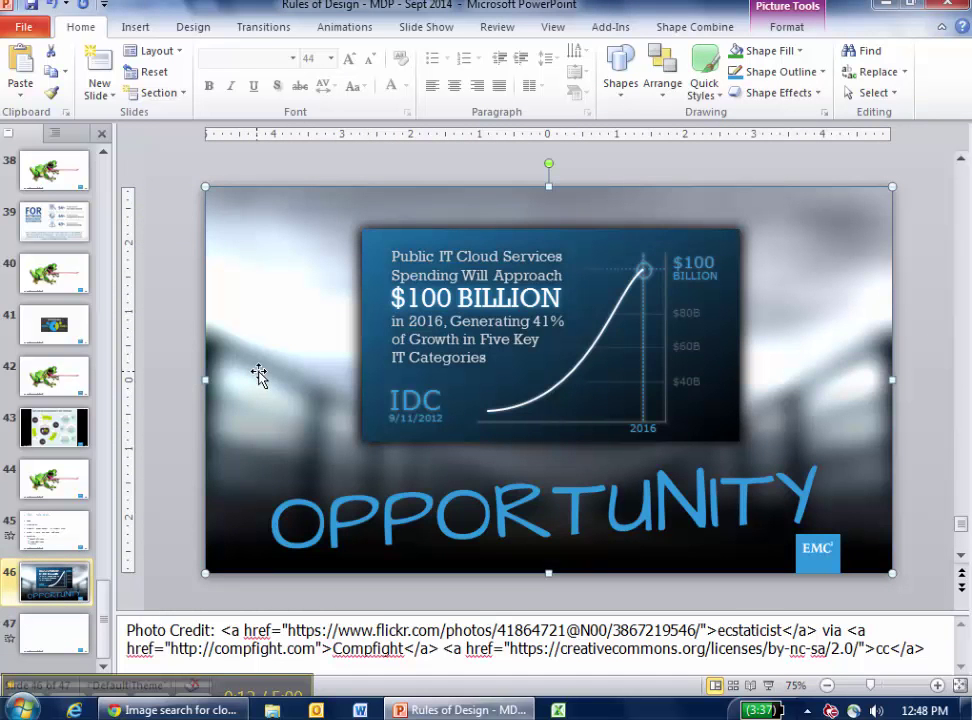
key("ctrl+c")
key("Page_Down")
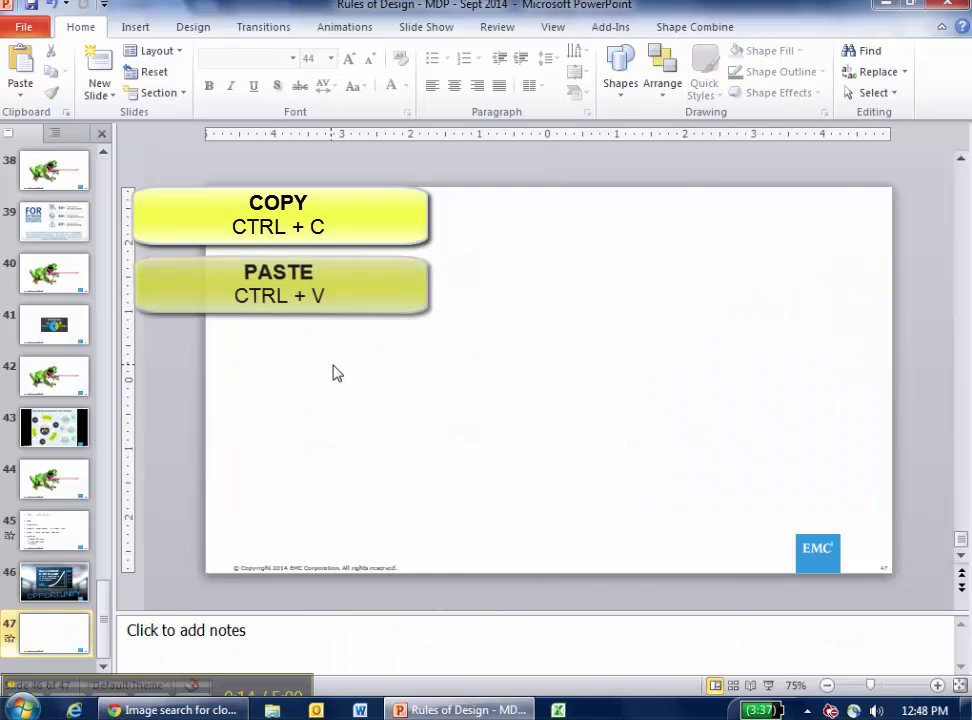
key("ctrl+v")
left_click(786, 27)
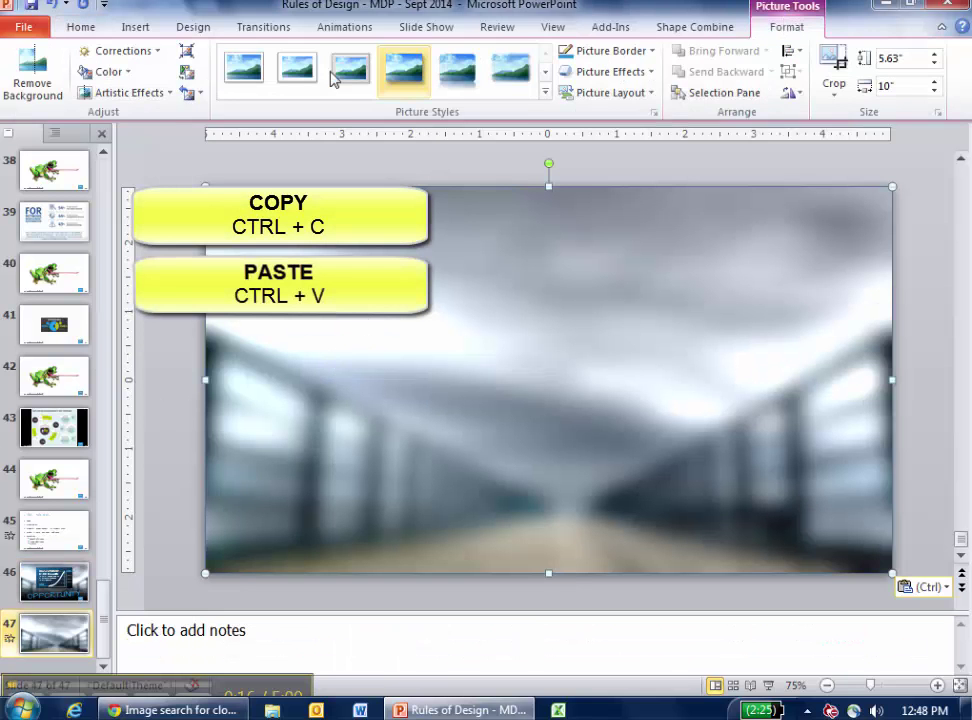
left_click(187, 92)
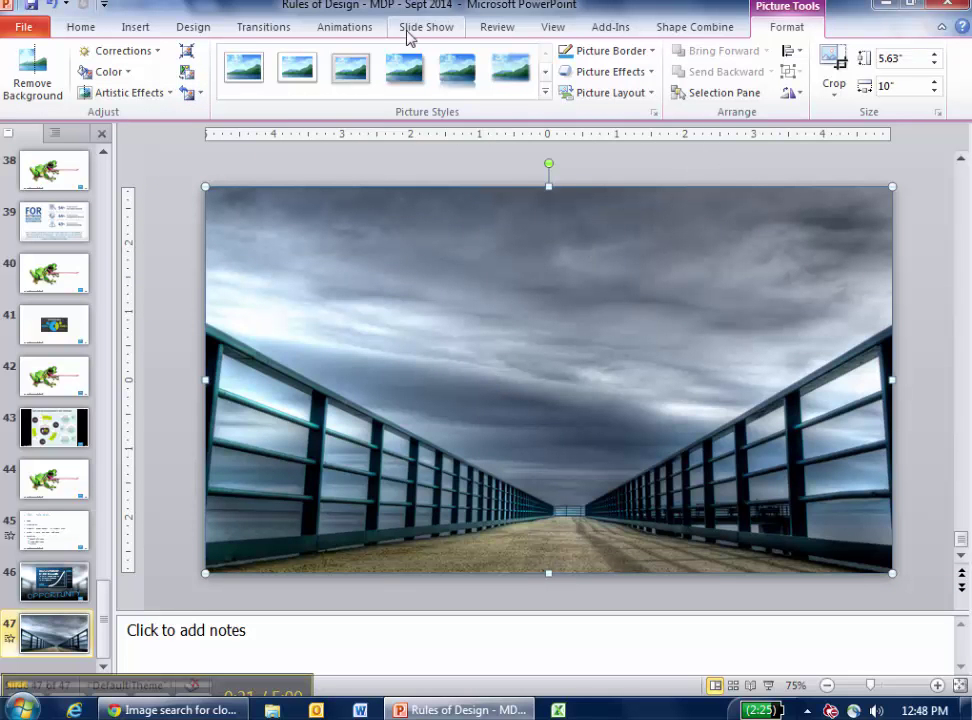
Step: Apply the Blur artistic effect to the bridge picture on slide 47 with a radius of 30
right_click(368, 260)
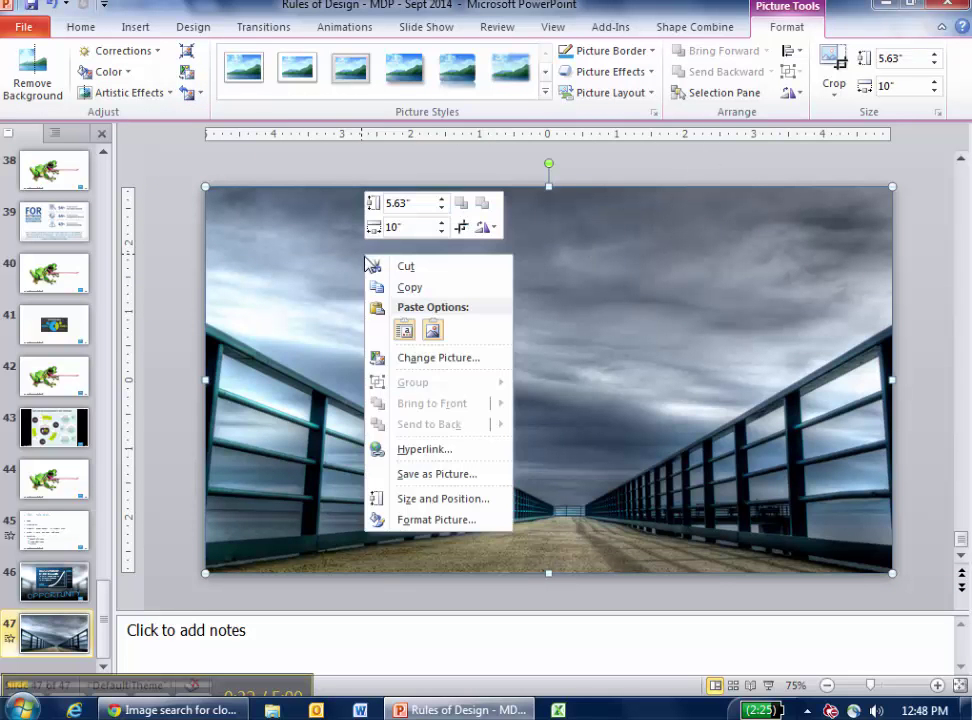
left_click(428, 520)
left_click_drag(486, 130, 271, 178)
left_click(89, 444)
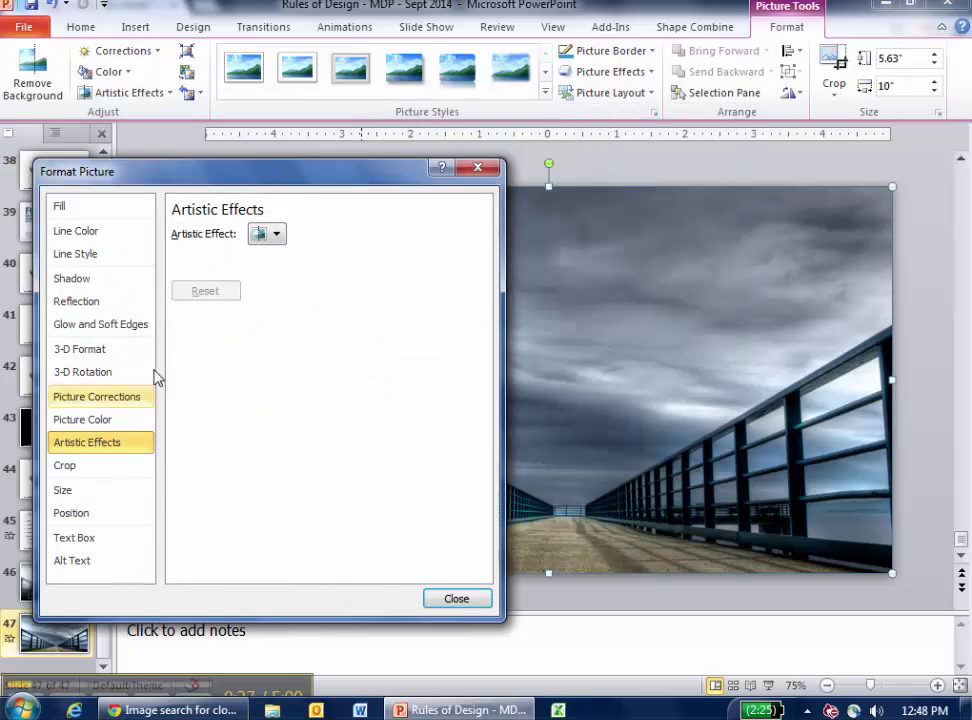
left_click(265, 240)
left_click(536, 306)
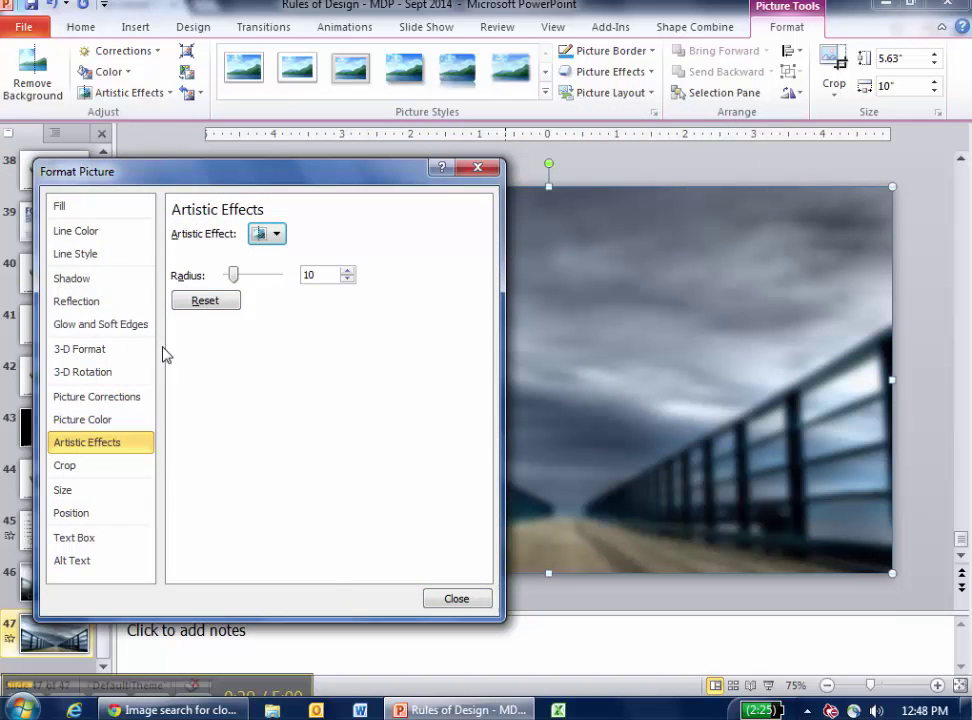
left_click_drag(238, 279, 247, 277)
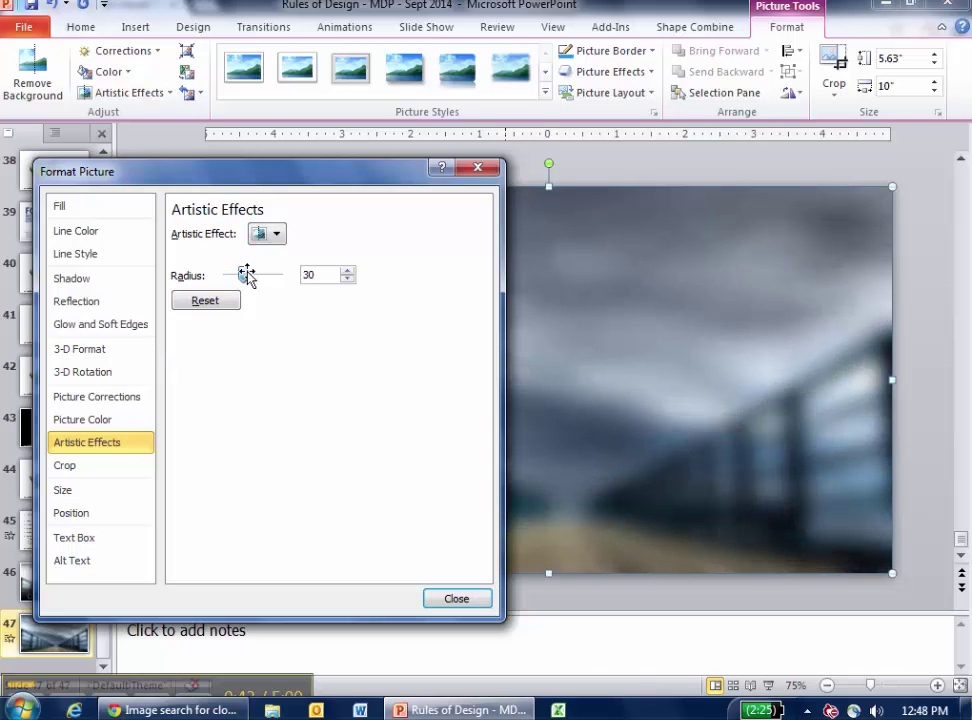
Step: Set the blurred picture's color saturation to 55% and its brightness to 22%
left_click(110, 421)
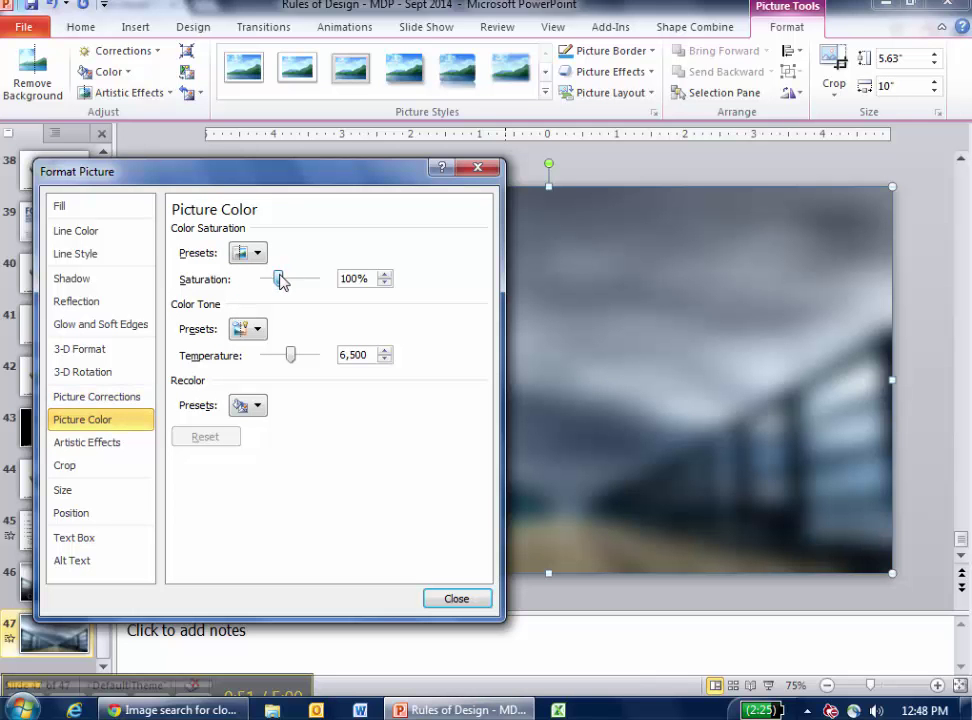
left_click_drag(280, 277, 262, 280)
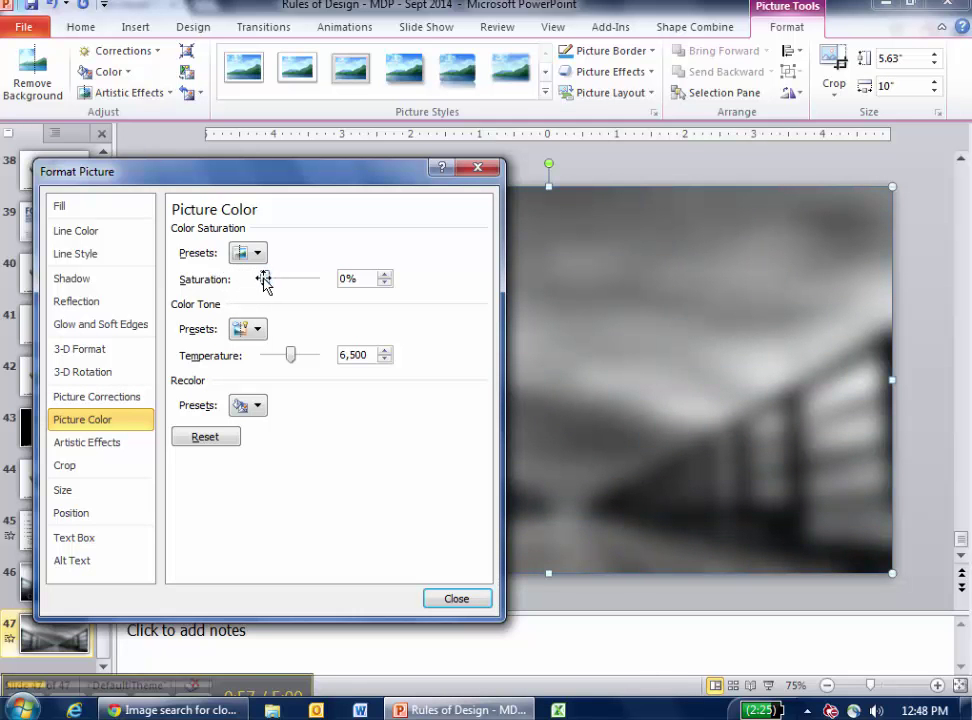
left_click_drag(265, 283, 273, 287)
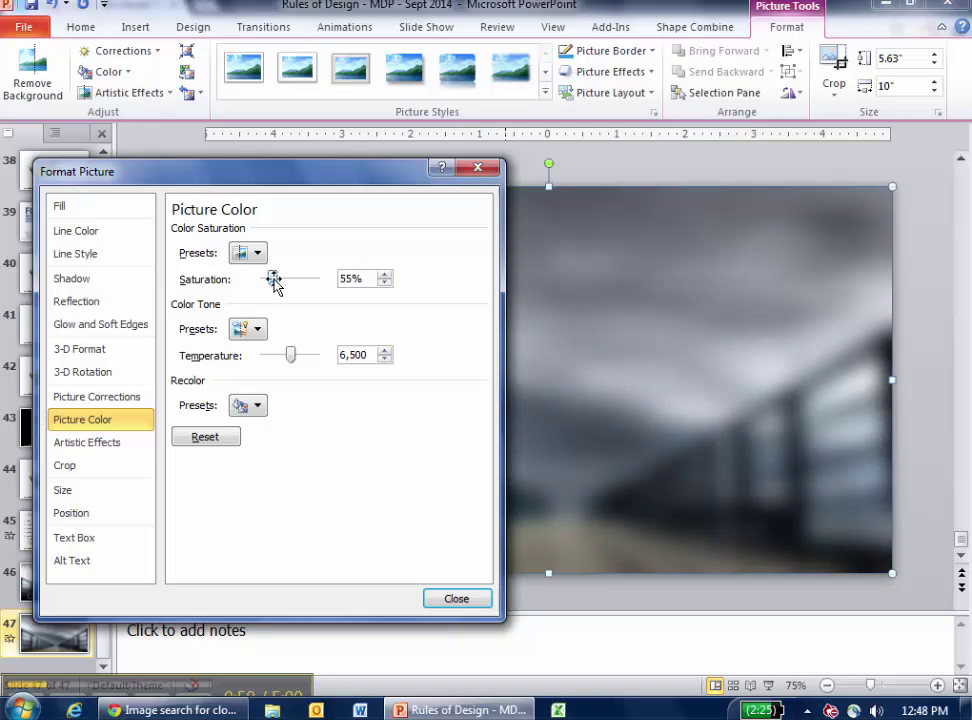
left_click(100, 396)
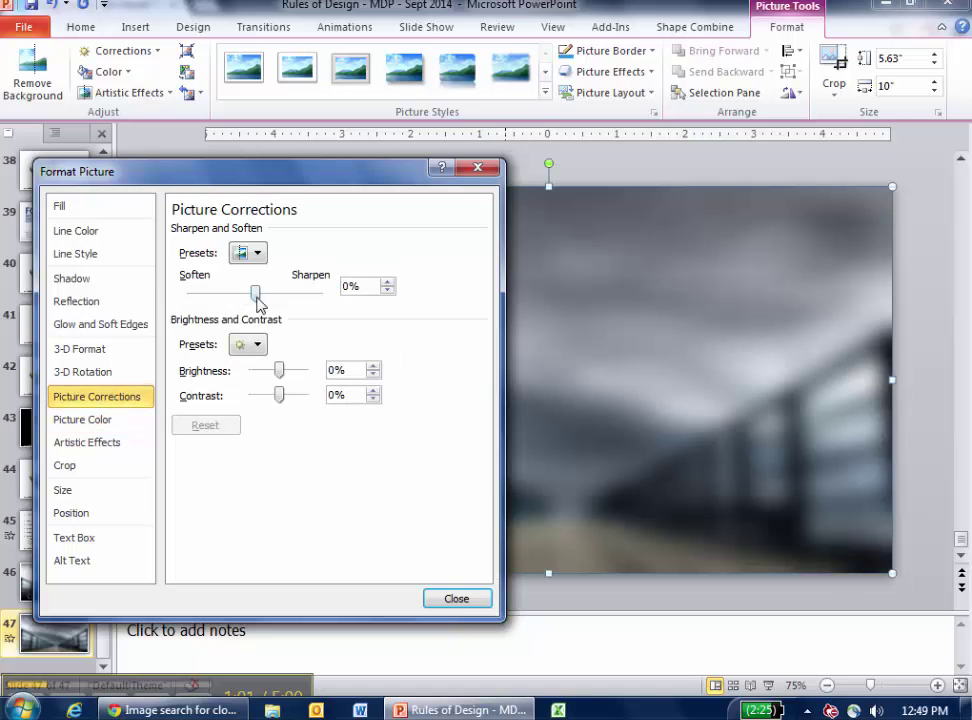
left_click_drag(283, 374, 288, 369)
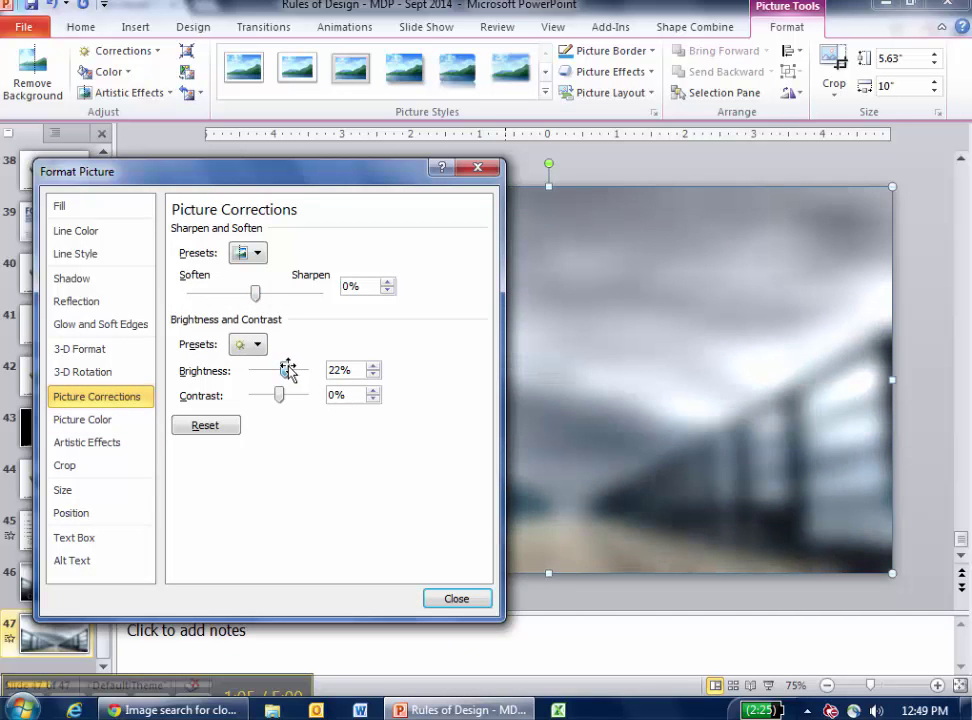
left_click(458, 599)
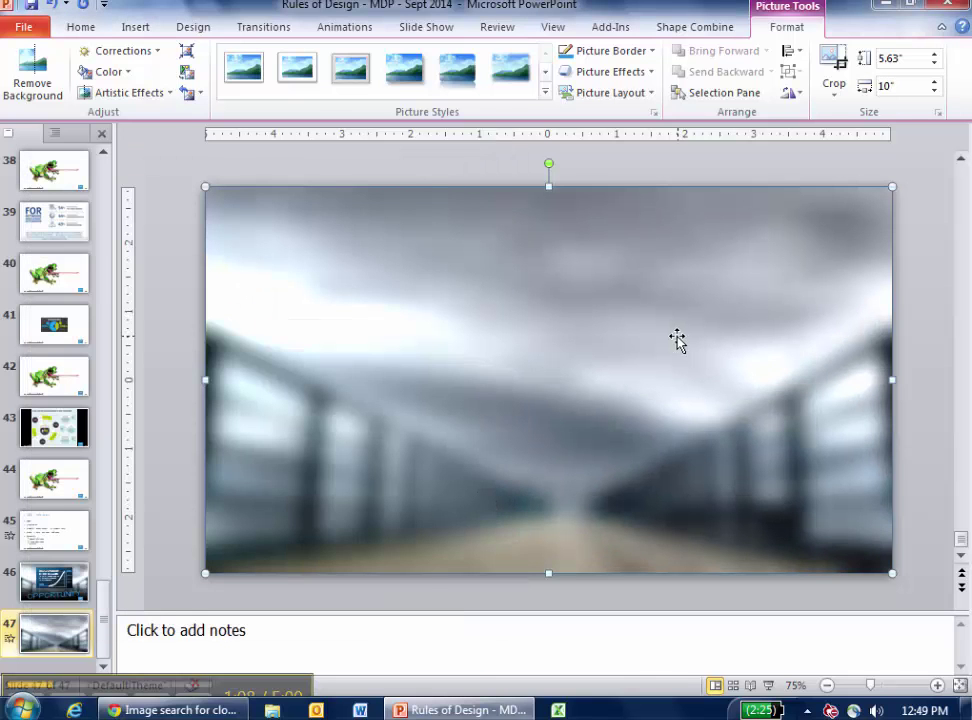
Step: Insert a text box reading OPPORTUNITY at the lower left edge of the slide
left_click(130, 26)
left_click(497, 75)
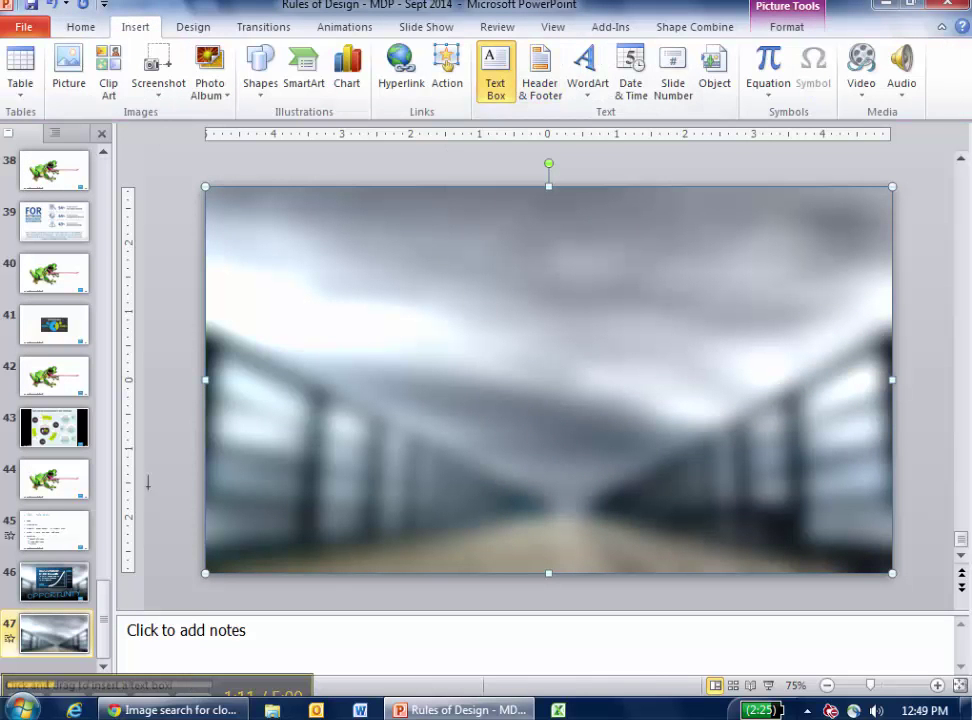
left_click(172, 462)
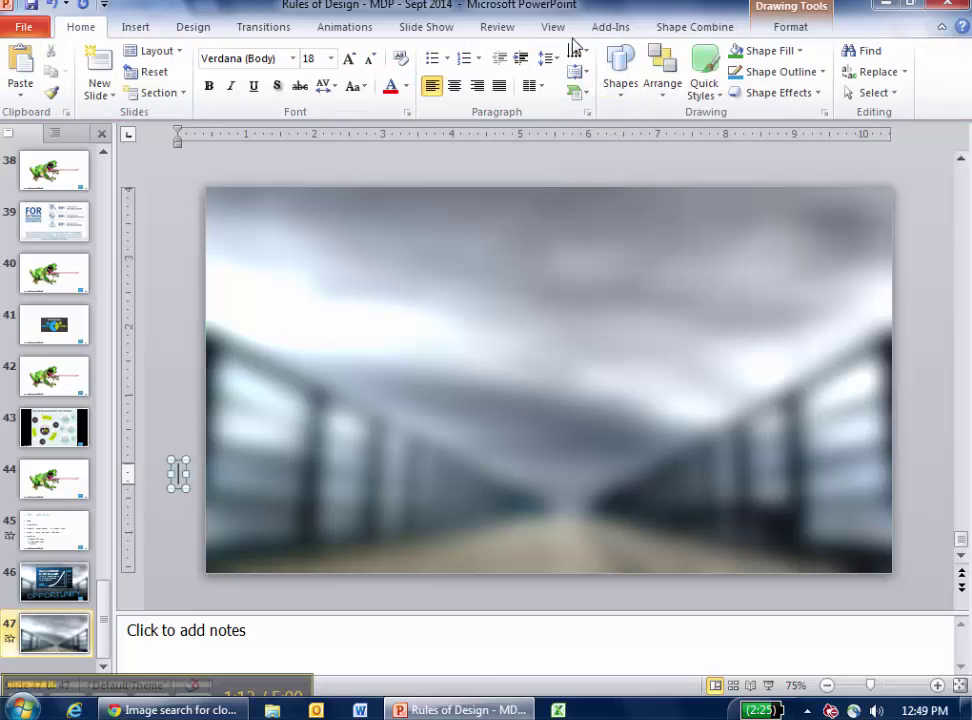
type("OP")
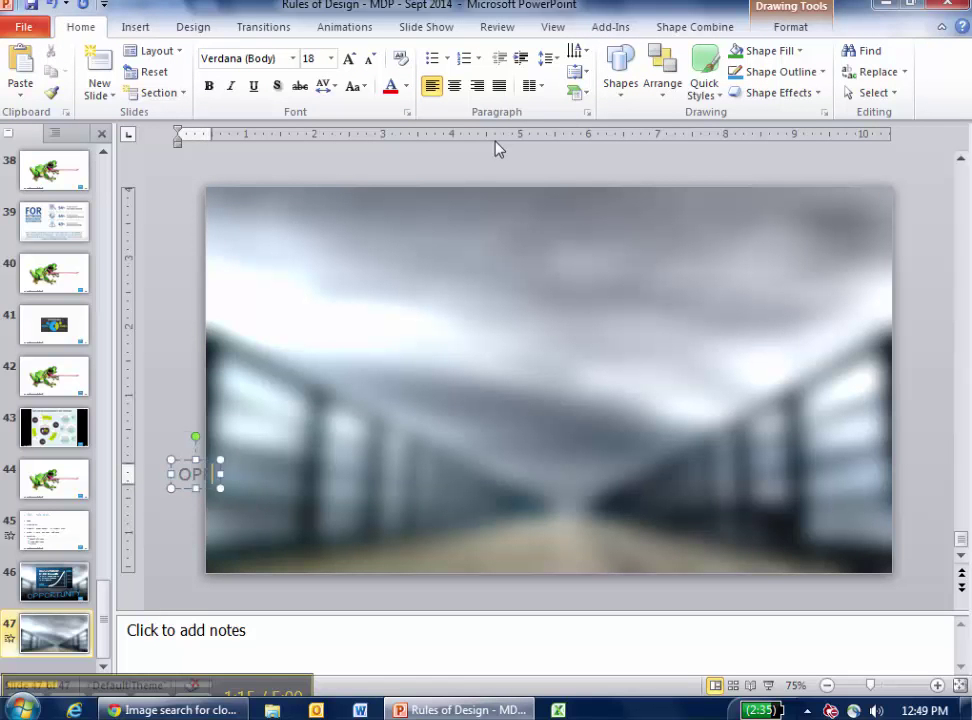
type("PORTUNITY")
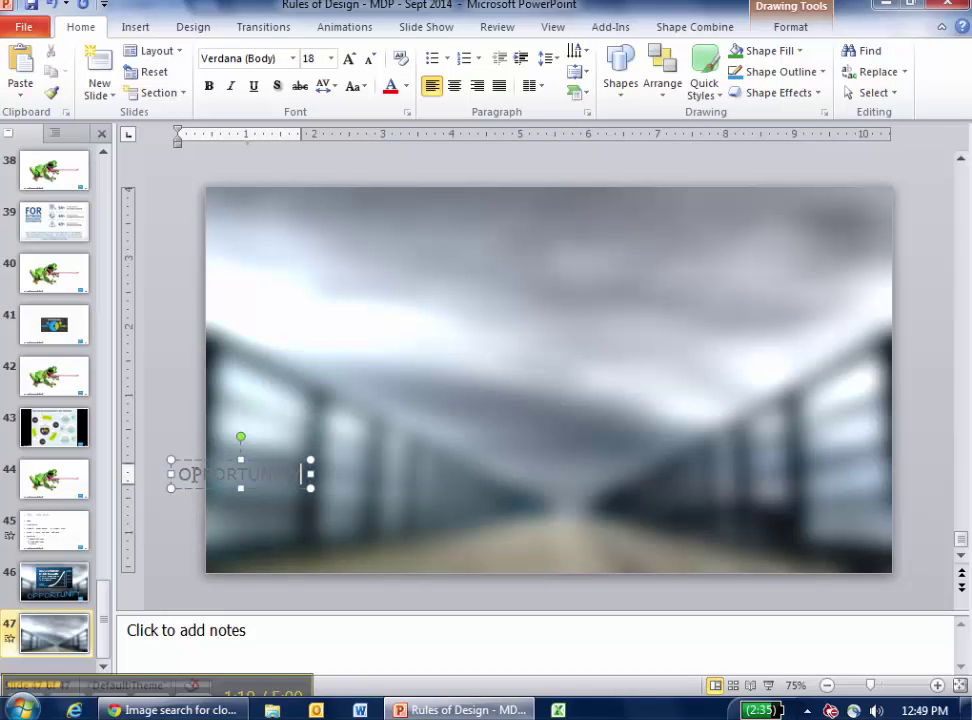
Step: Format the OPPORTUNITY text in the Architects Daughter font with a blue theme color
left_click(188, 465)
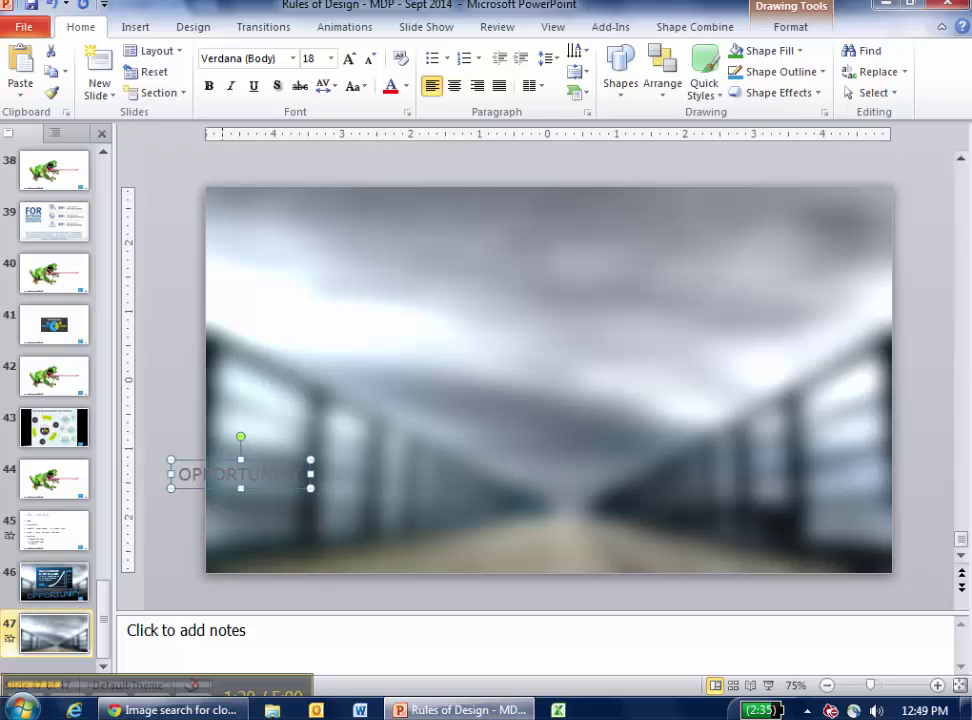
left_click(290, 59)
left_click(293, 58)
scroll(300, 240, "down", 5)
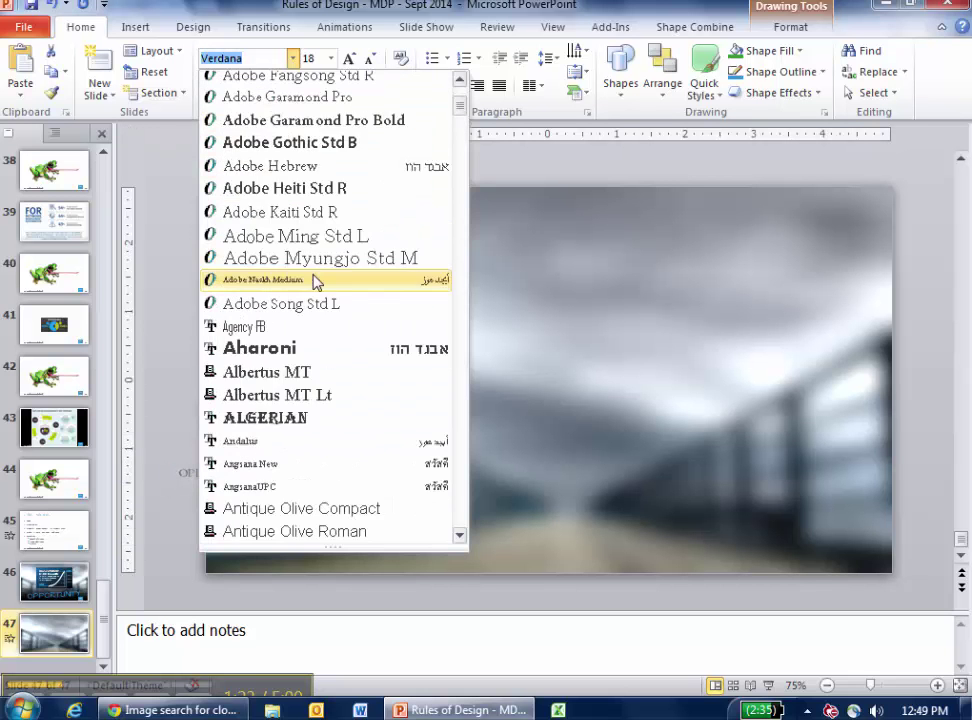
scroll(310, 293, "down", 1)
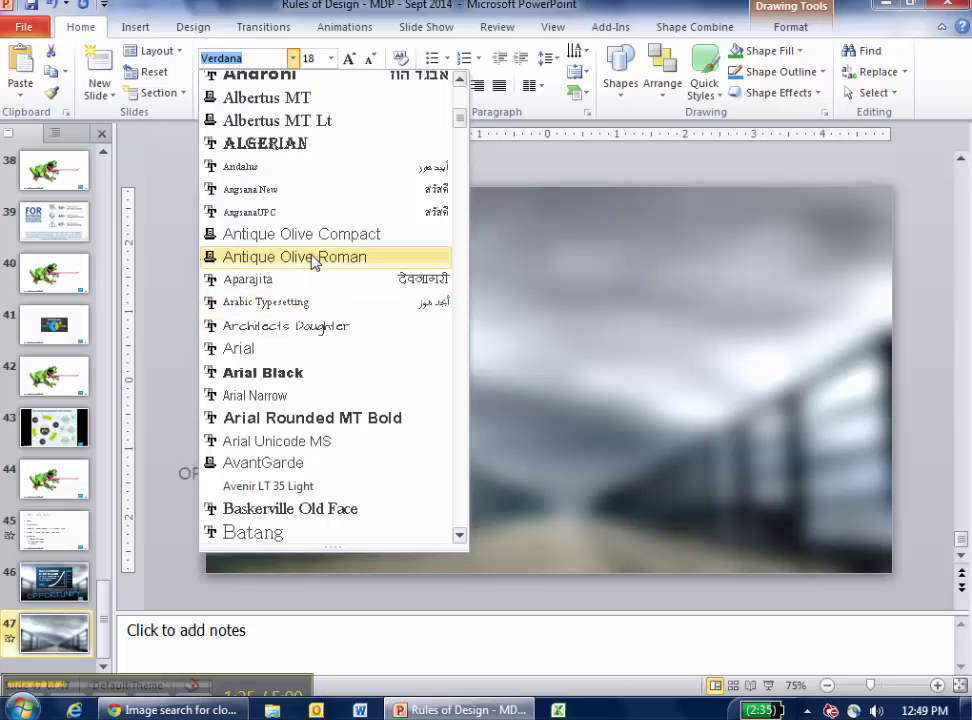
scroll(313, 262, "up", 5)
scroll(300, 258, "up", 2)
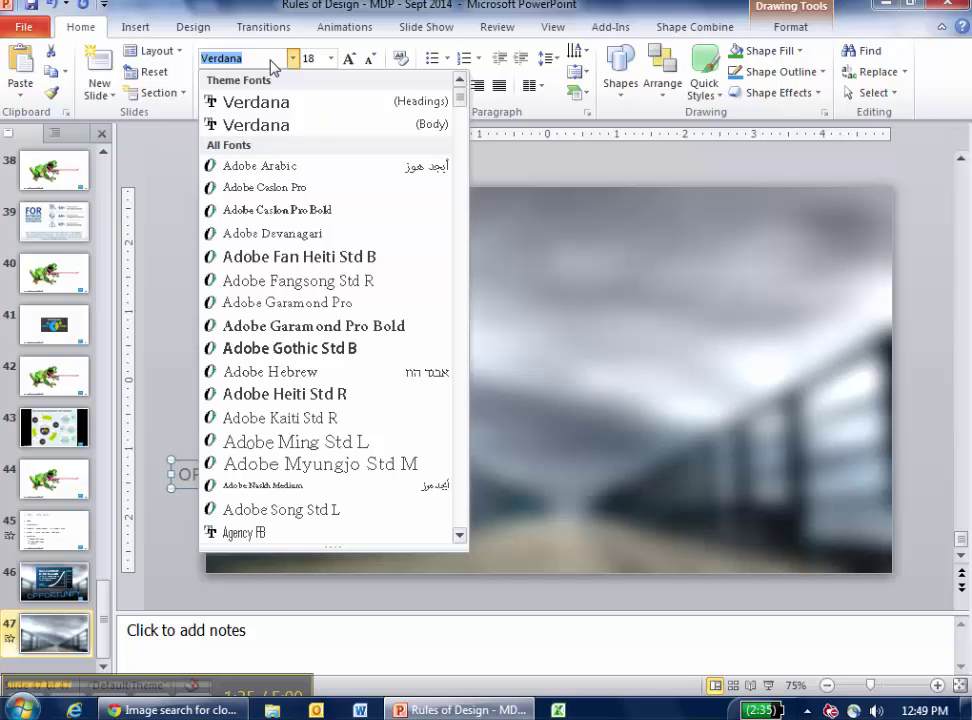
scroll(300, 380, "down", 2)
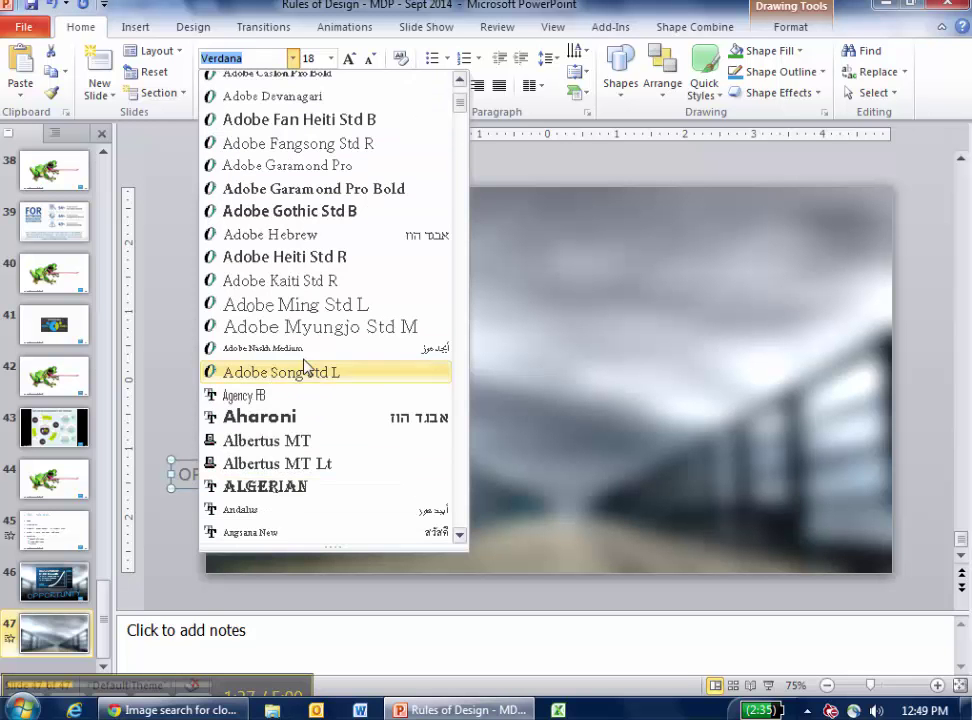
scroll(305, 368, "down", 3)
left_click(305, 466)
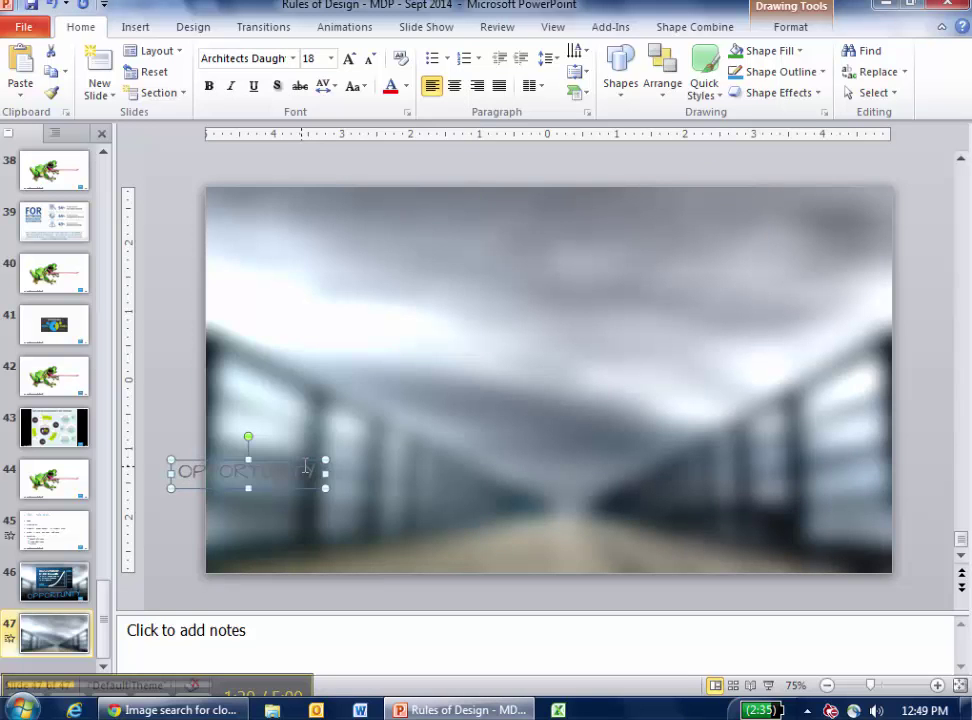
left_click(405, 87)
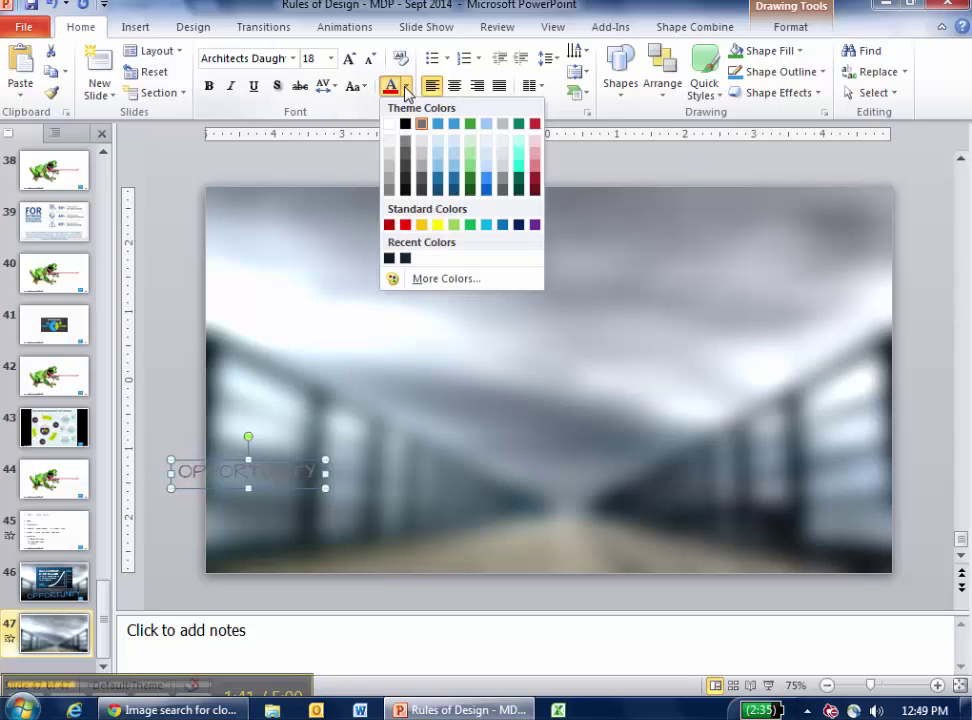
left_click(438, 128)
Step: Enlarge the OPPORTUNITY text to 66 pt, tilt it slightly counterclockwise and center it across the lower part of the picture
left_click(349, 60)
left_click(349, 60)
left_click(349, 60)
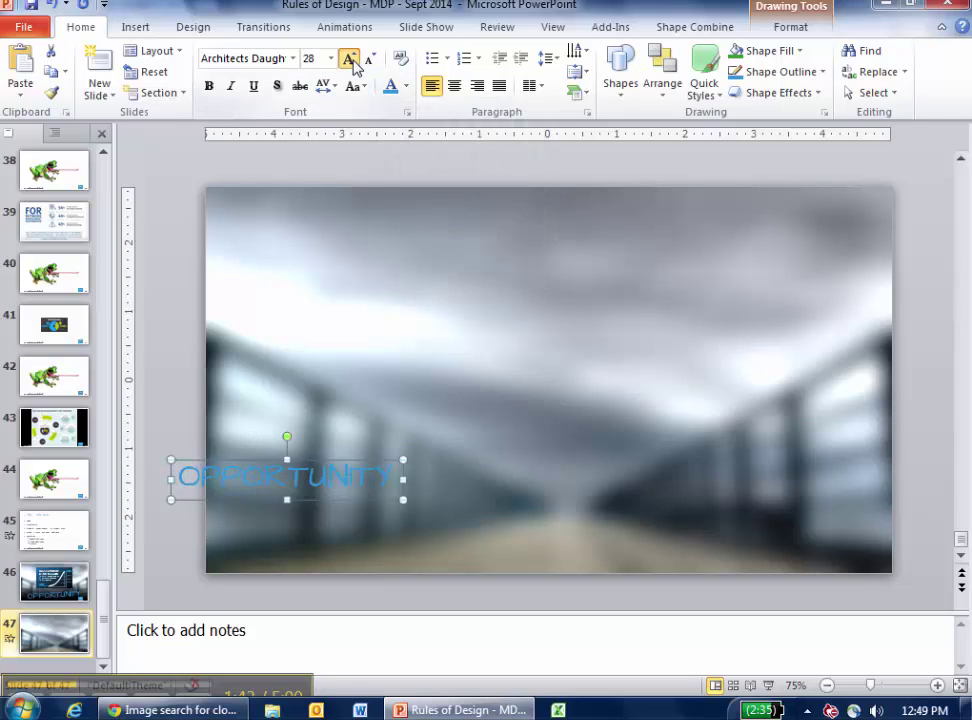
left_click(349, 60)
left_click(349, 60)
left_click(349, 60)
left_click(349, 60)
left_click(349, 60)
left_click(349, 60)
left_click(349, 60)
left_click(349, 60)
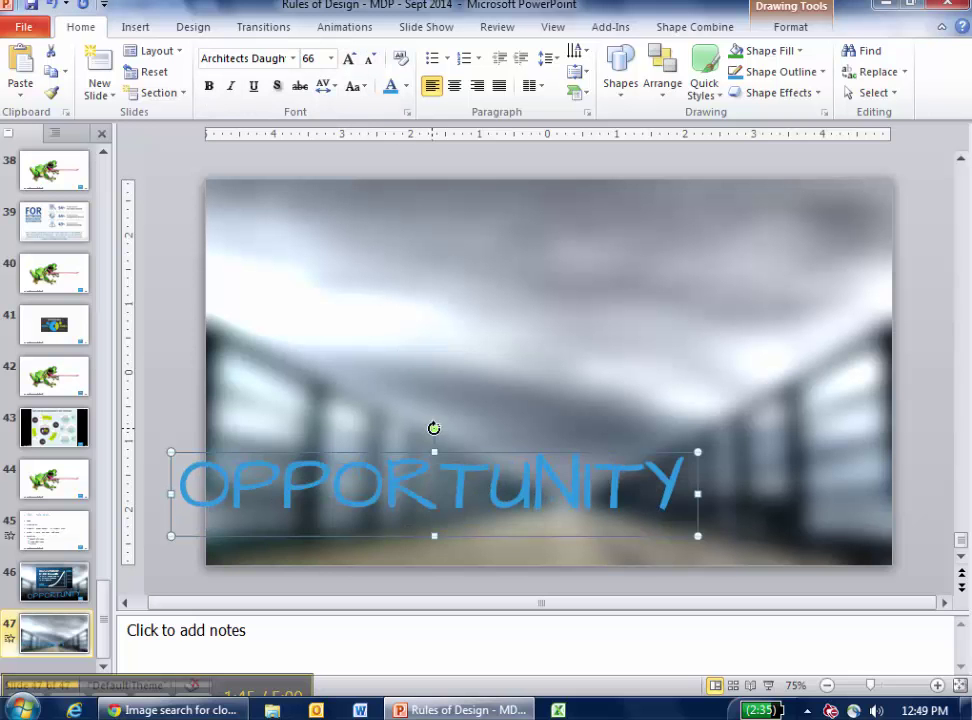
left_click_drag(433, 430, 533, 458)
left_click(467, 228)
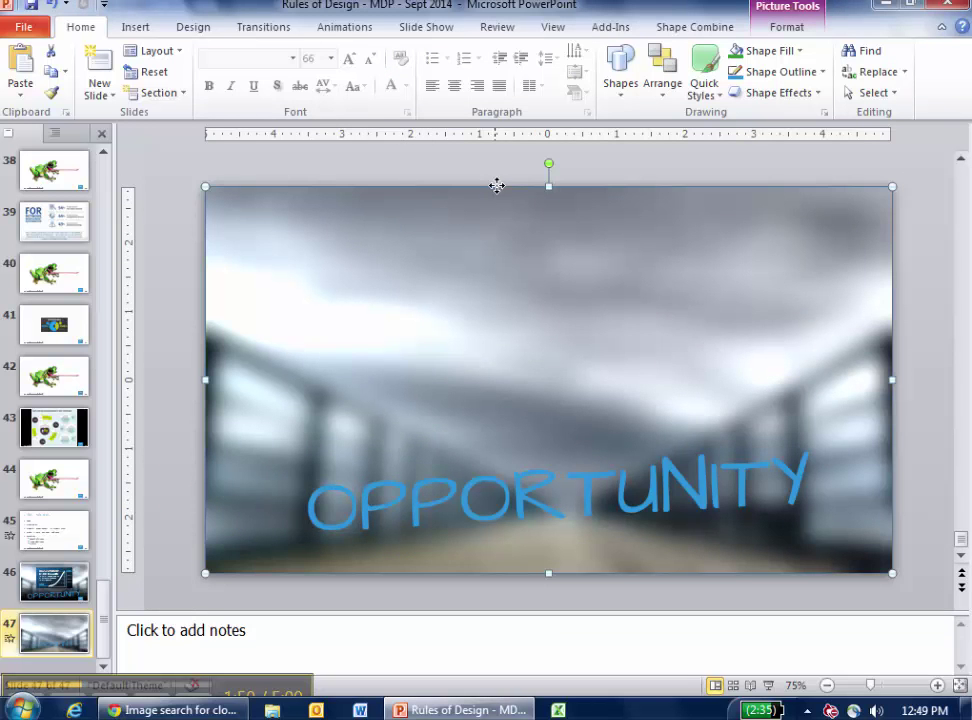
Step: Draw a full-width rectangle over the lower part of the slide, from just below the middle to the bottom edge
left_click(146, 22)
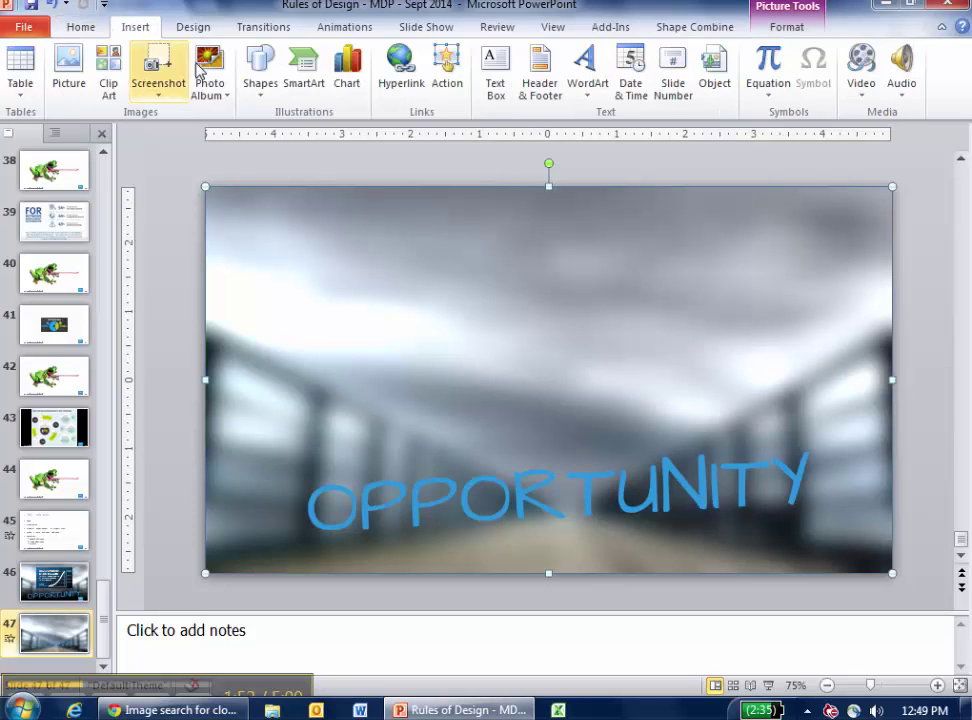
left_click(259, 70)
left_click(312, 134)
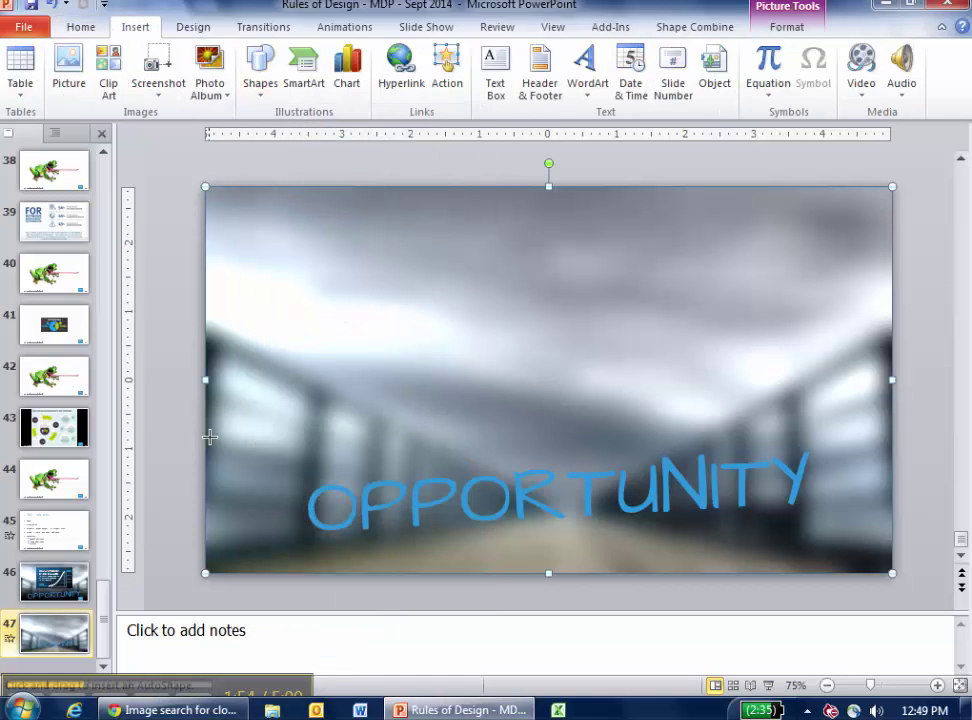
mouse_move(207, 408)
left_mouse_down()
mouse_move(510, 449)
mouse_move(889, 573)
left_mouse_up()
Step: Give the full-width lower rectangle a linear gradient fill at 90° with both gradient stops black
right_click(591, 511)
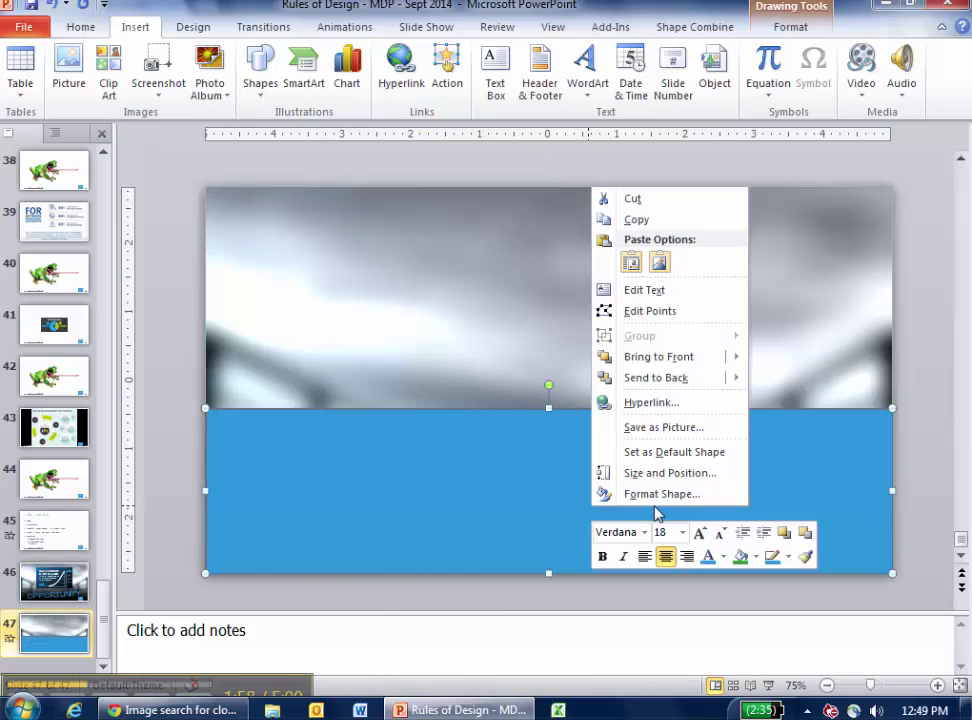
left_click(657, 494)
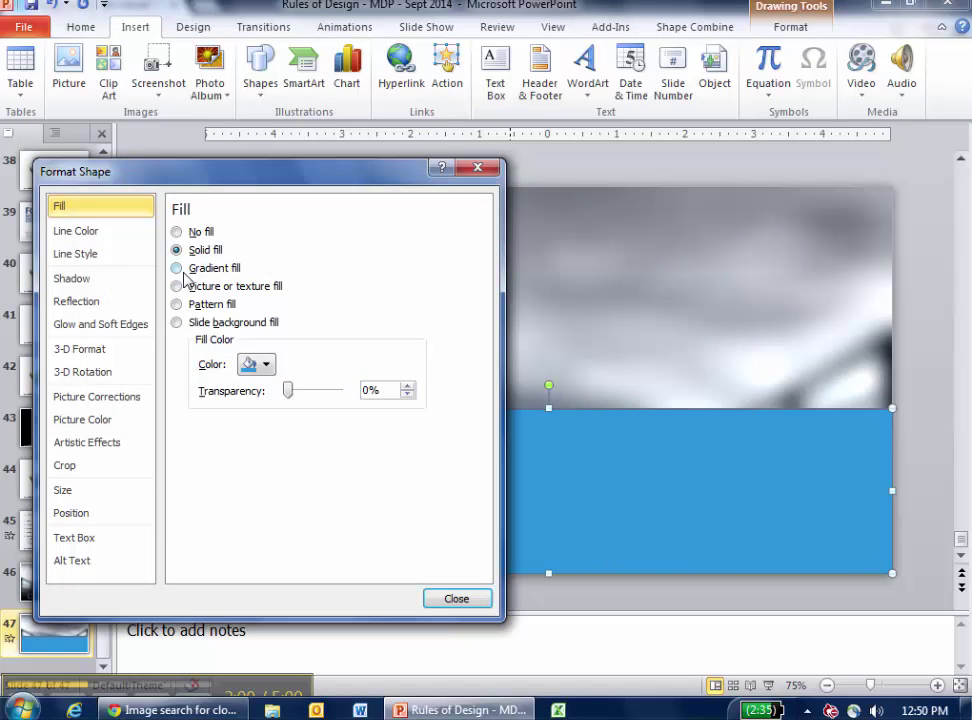
left_click(178, 268)
left_click_drag(317, 460, 336, 580)
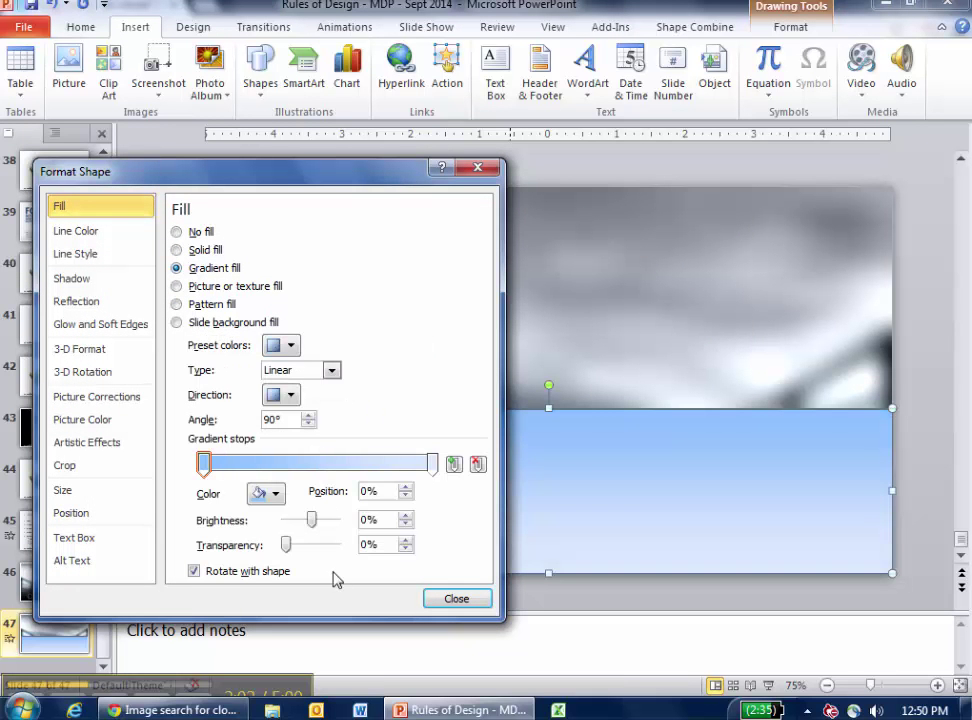
left_click(274, 494)
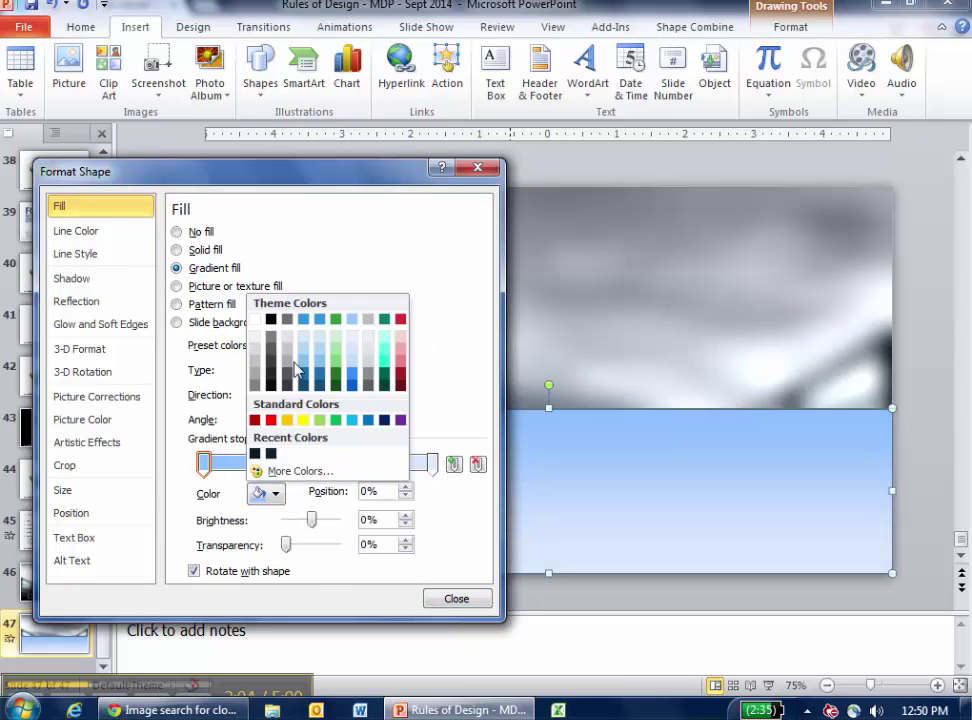
left_click(271, 320)
left_click(432, 465)
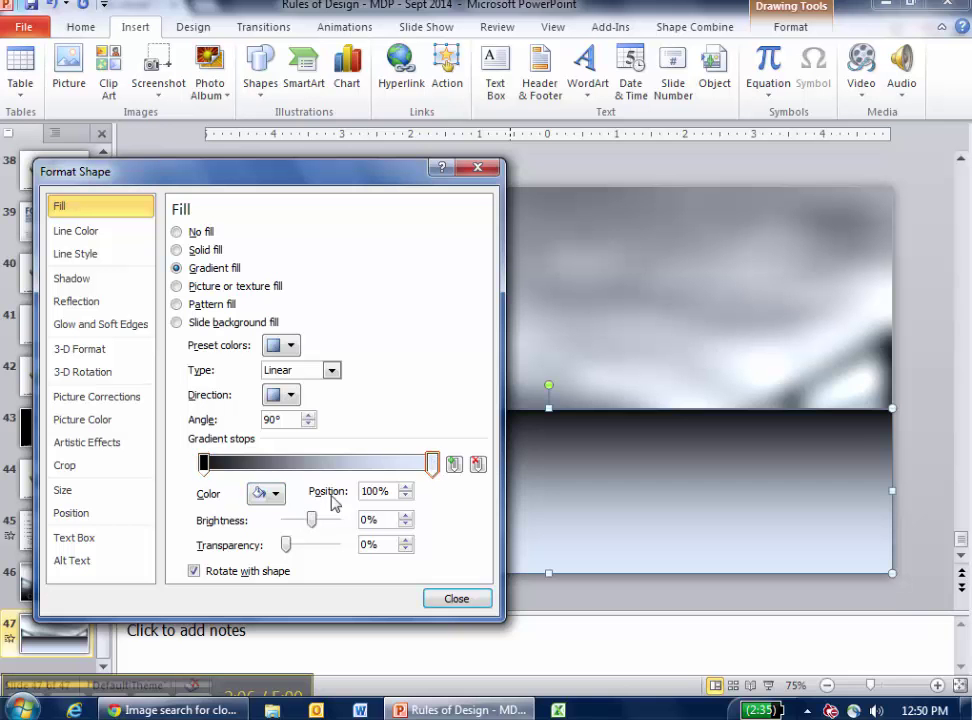
left_click(275, 495)
left_click(271, 319)
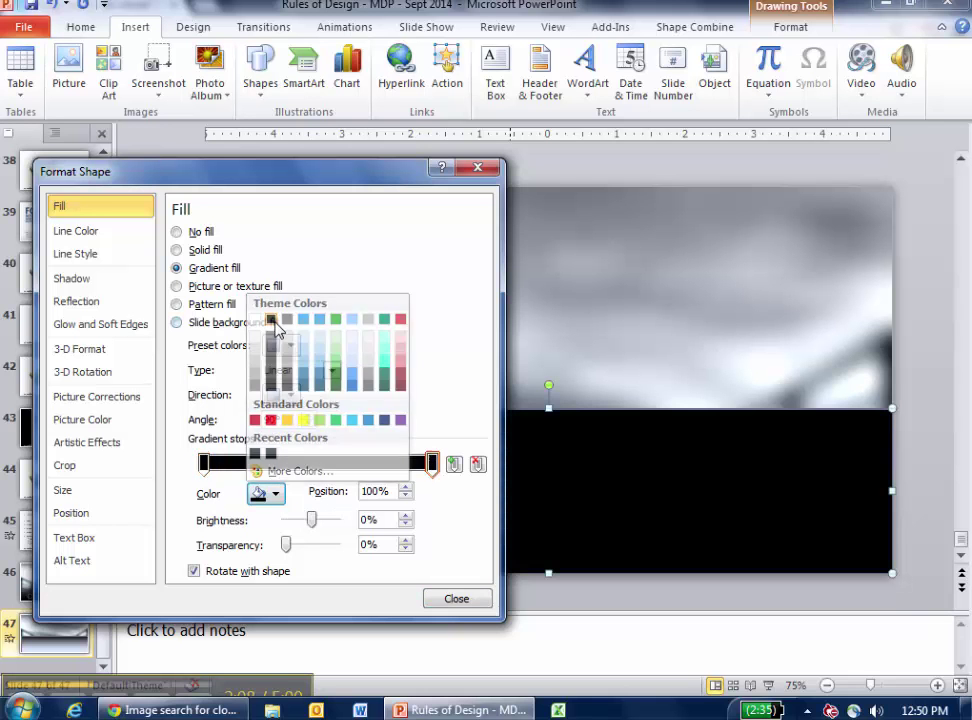
Step: Set the first black gradient stop to 100% transparency and remove the lower rectangle's outline
left_click(204, 463)
left_click_drag(290, 545, 340, 545)
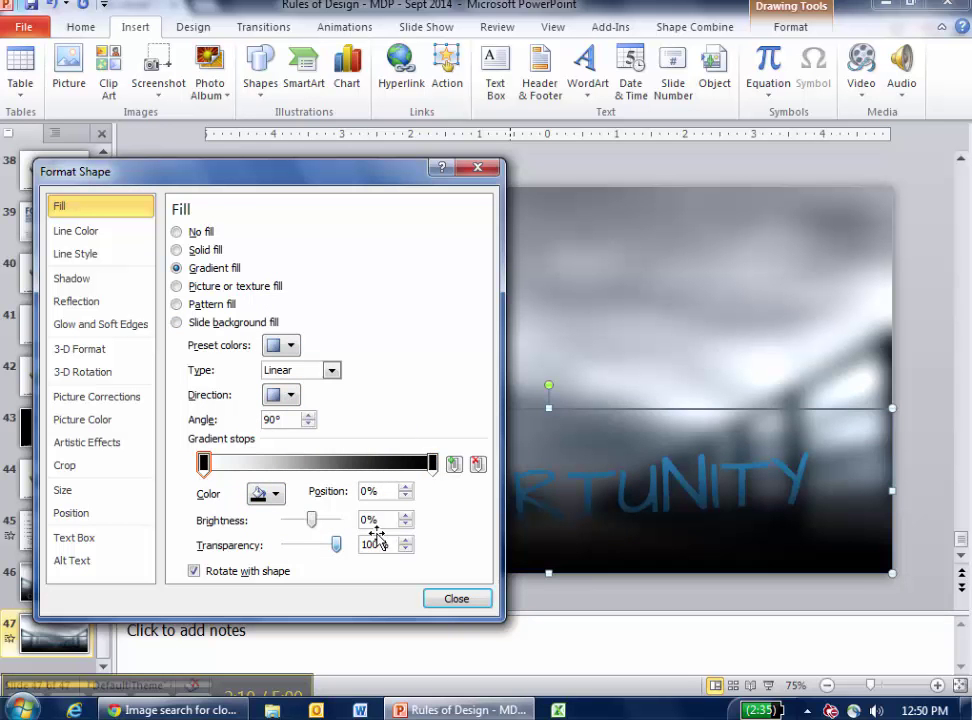
left_click(105, 234)
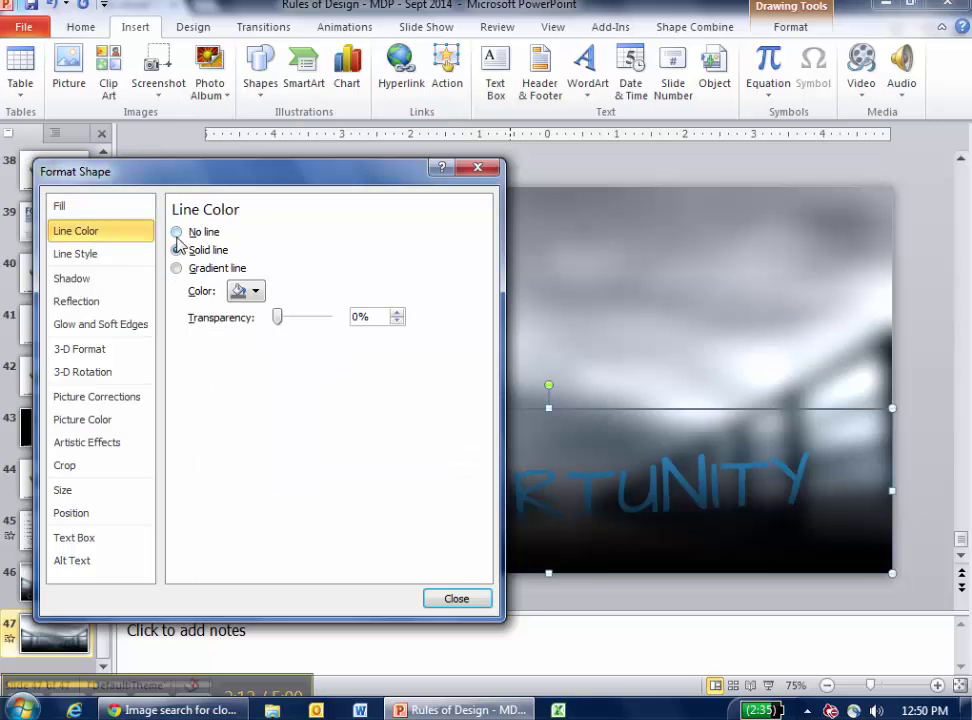
left_click(177, 232)
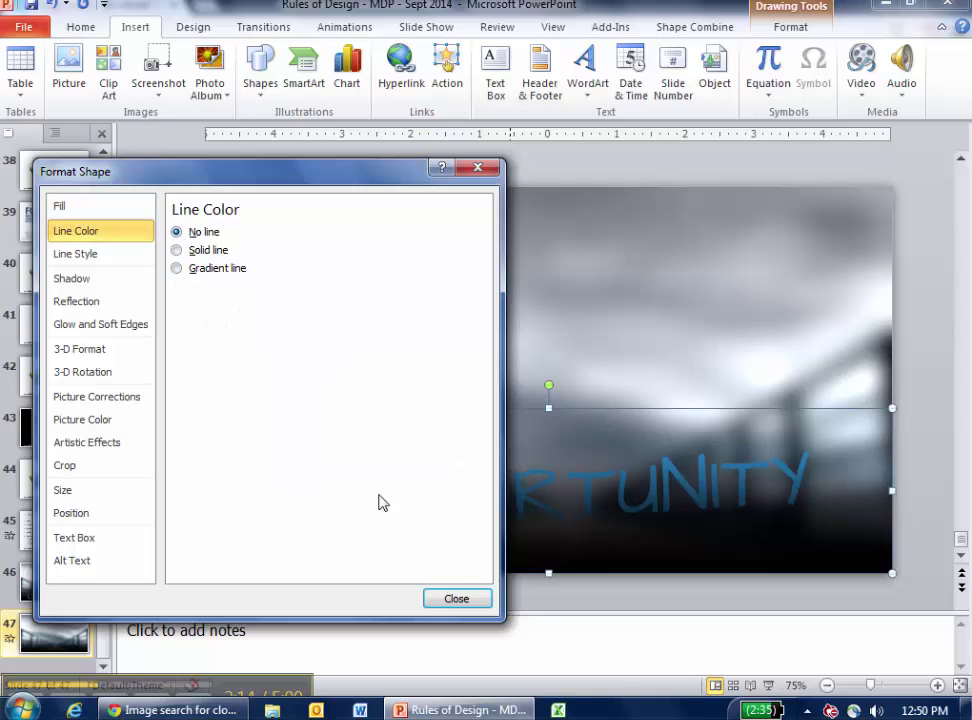
left_click(456, 598)
left_click(911, 282)
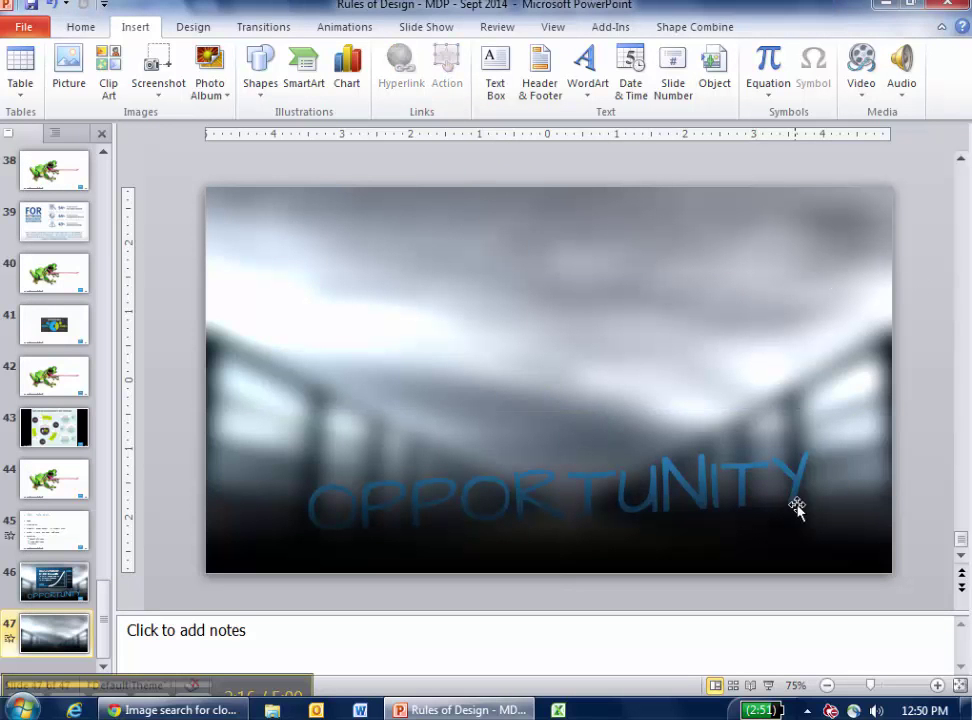
Step: Send the gradient rectangle and the background picture together to the back, behind the OPPORTUNITY text
left_click(629, 536)
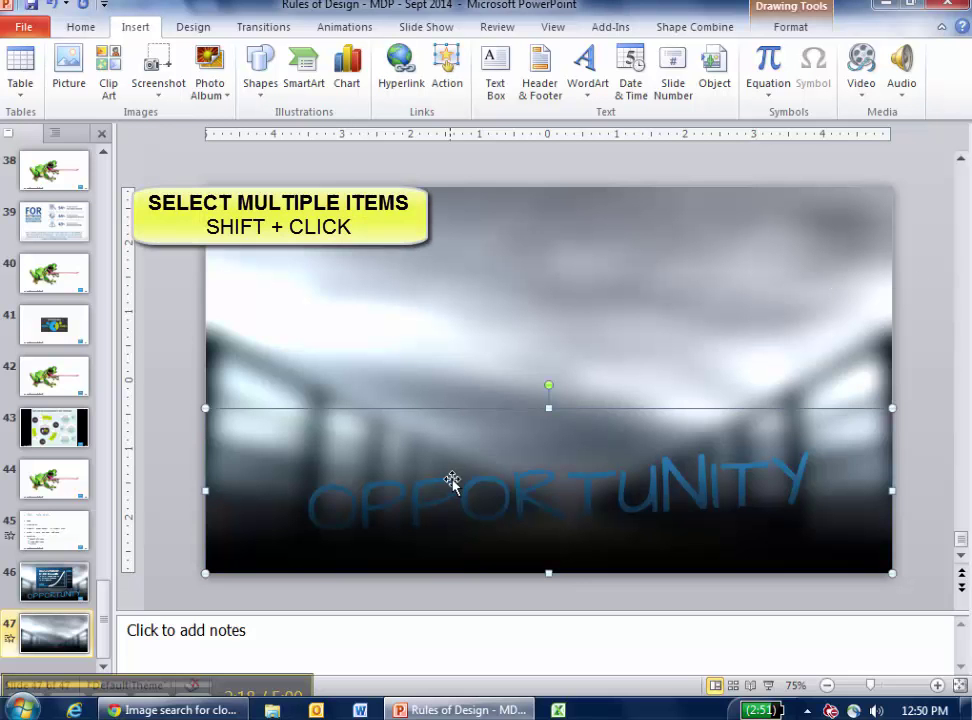
left_click(422, 262, "shift")
right_click(424, 255)
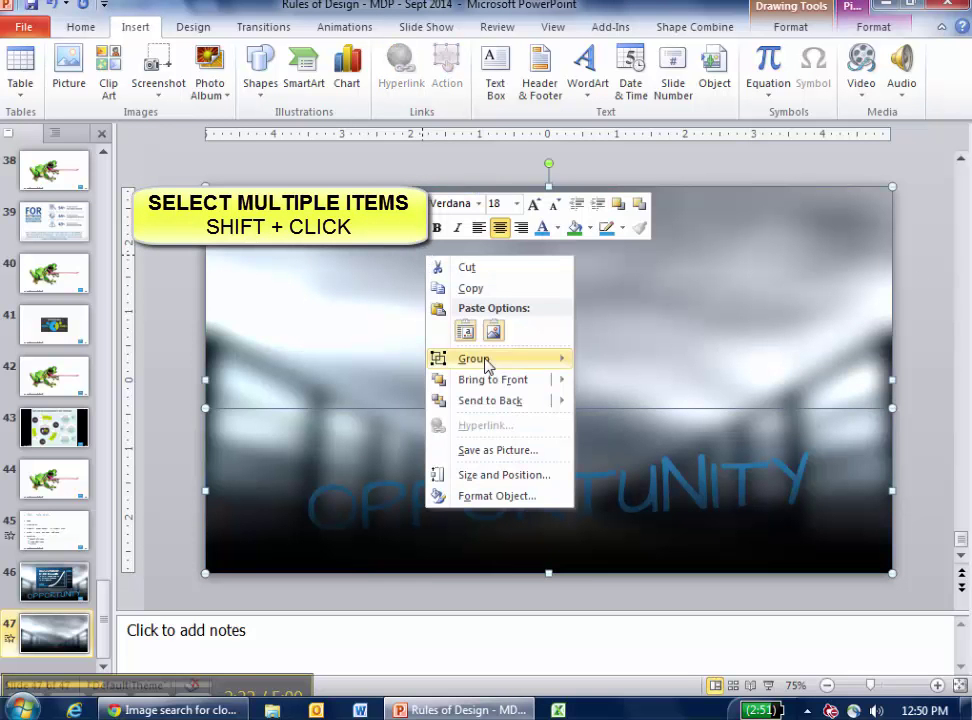
left_click(493, 402)
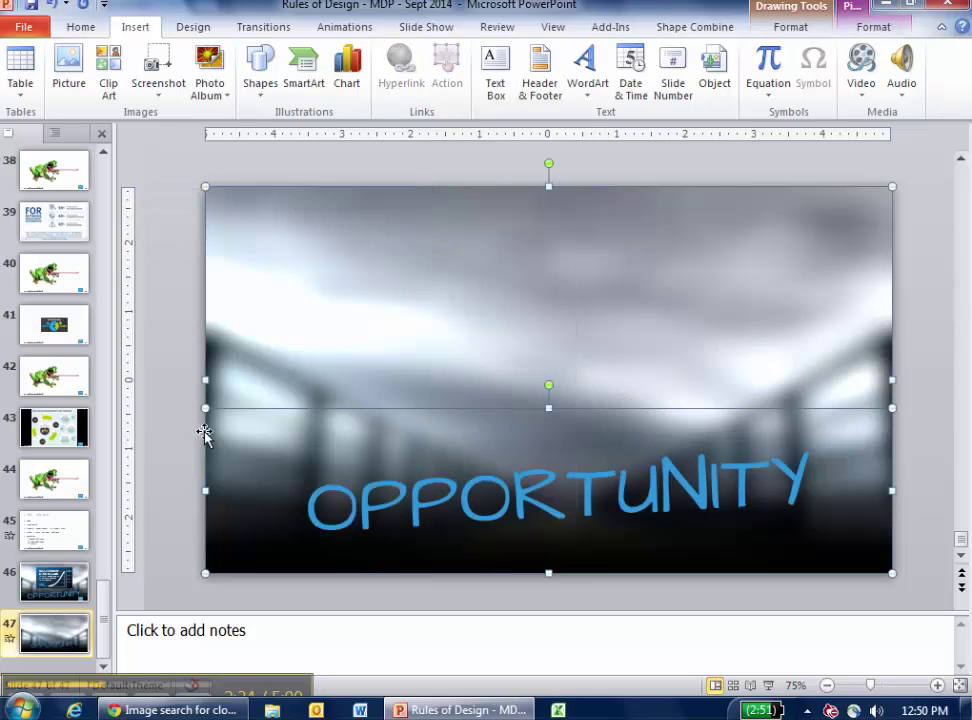
Step: Nudge the OPPORTUNITY text box slightly down and to the left so it sits lower on the dark gradient
left_click(494, 478)
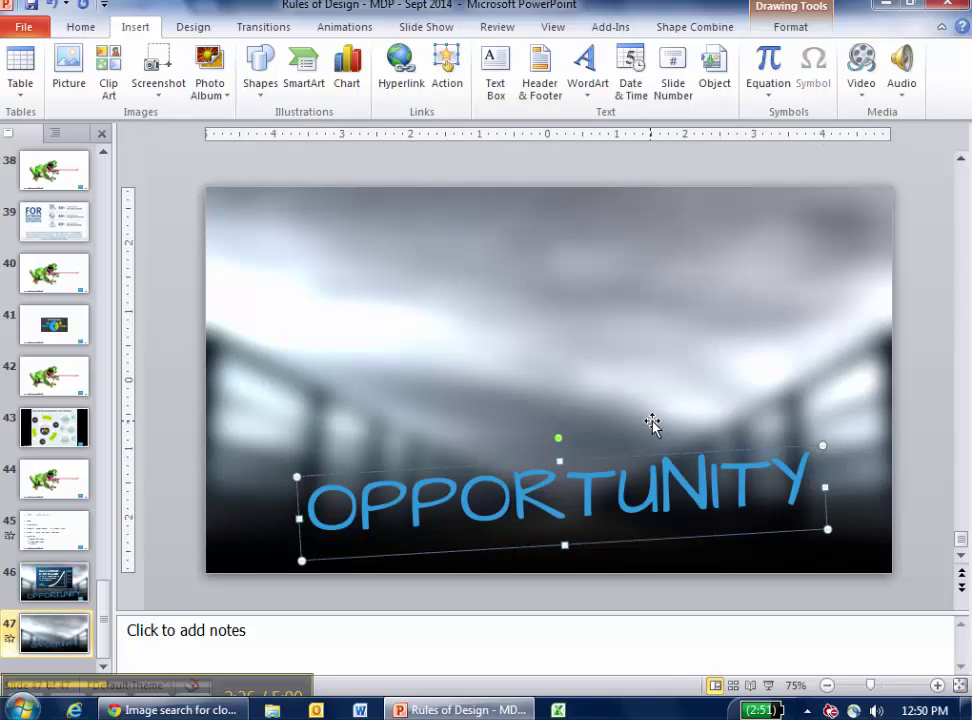
key("Down")
key("Down")
key("Left")
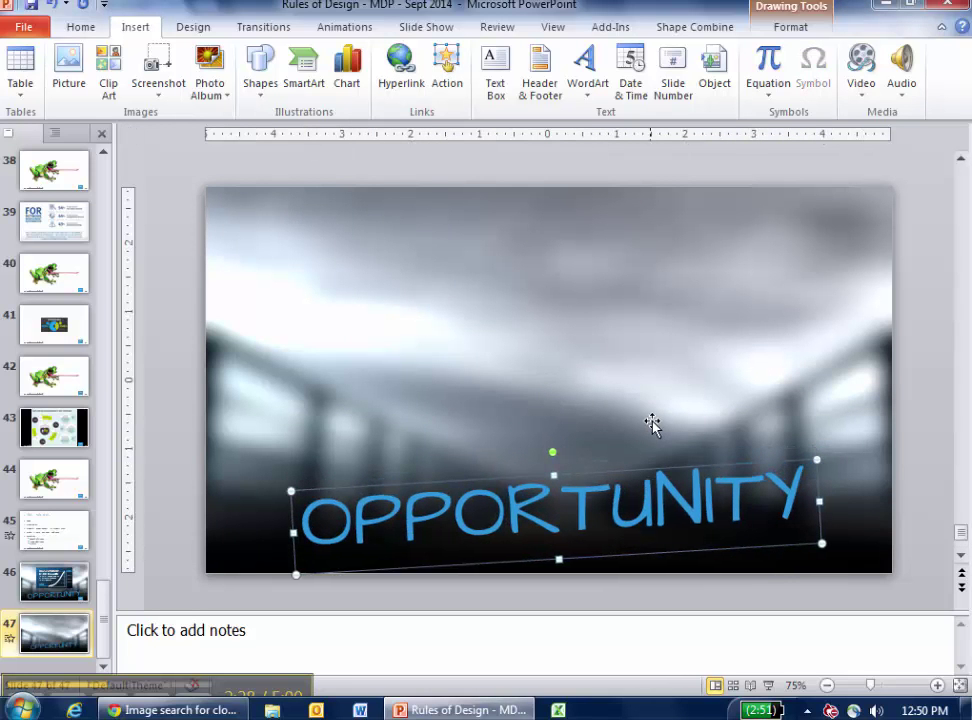
left_click(932, 256)
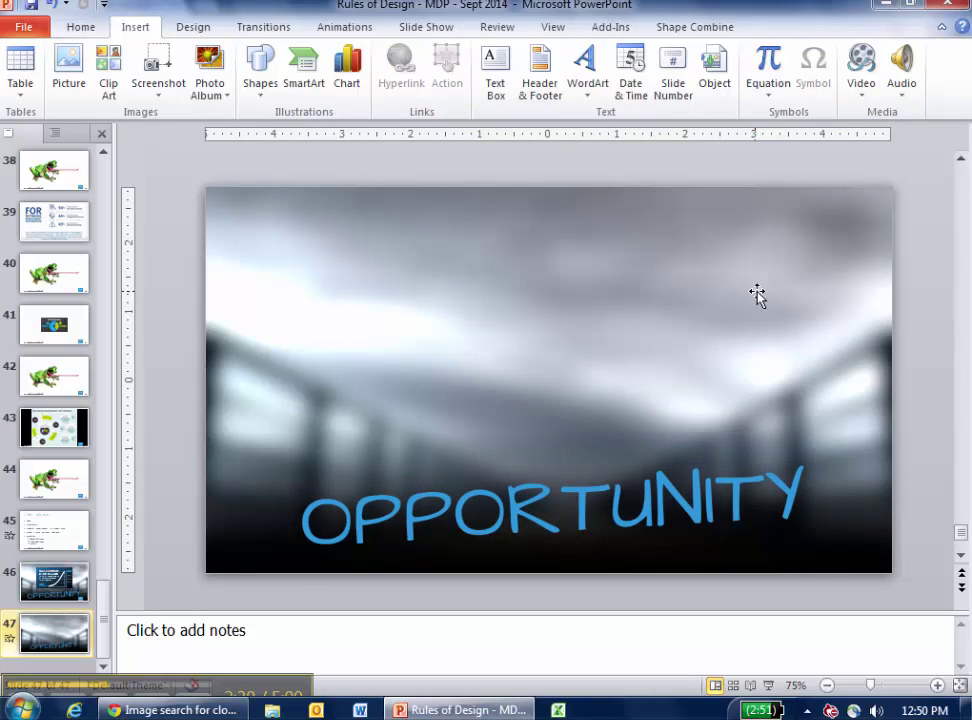
Step: Show the list of objects on the slide and hide Picture 2, Rectangle 5 and TextBox 4
left_click(260, 72)
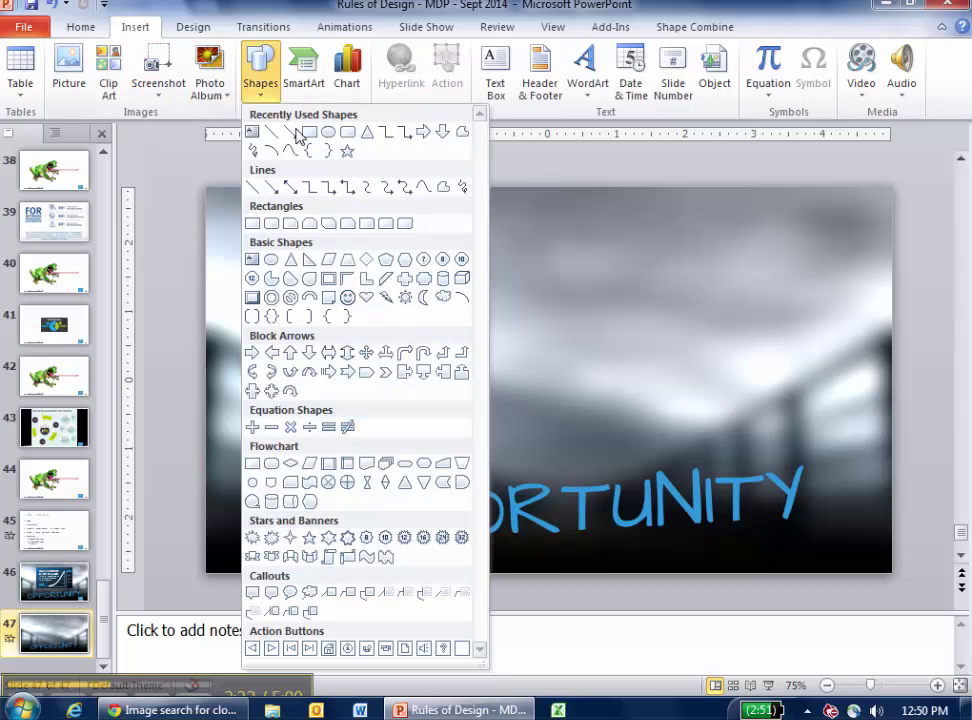
left_click(160, 35)
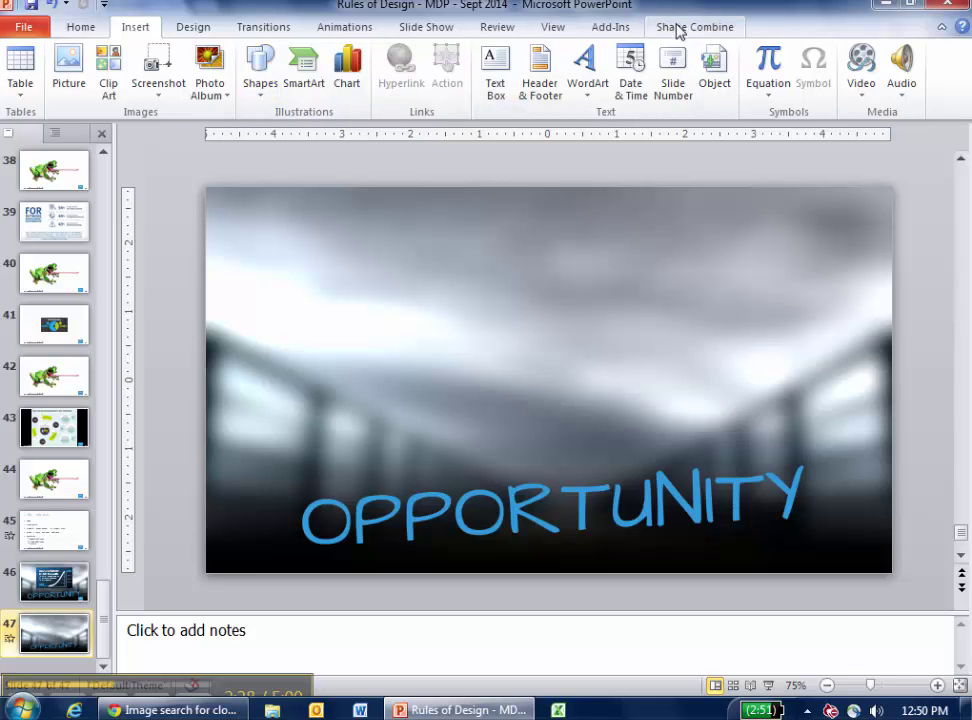
left_click(664, 232)
left_click(784, 28)
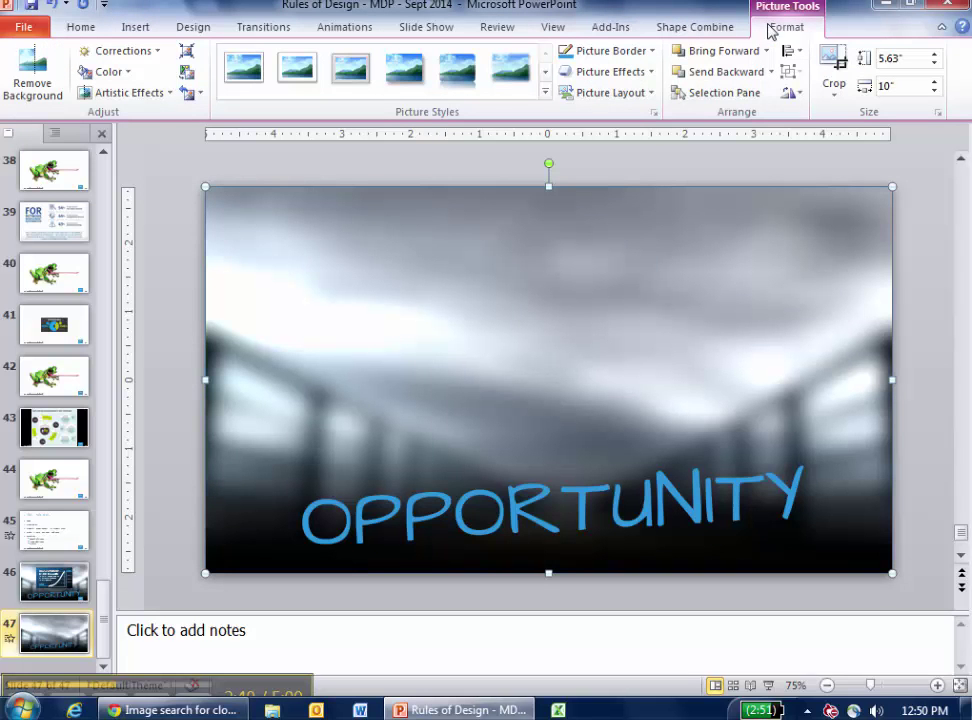
left_click(722, 94)
left_click(955, 218)
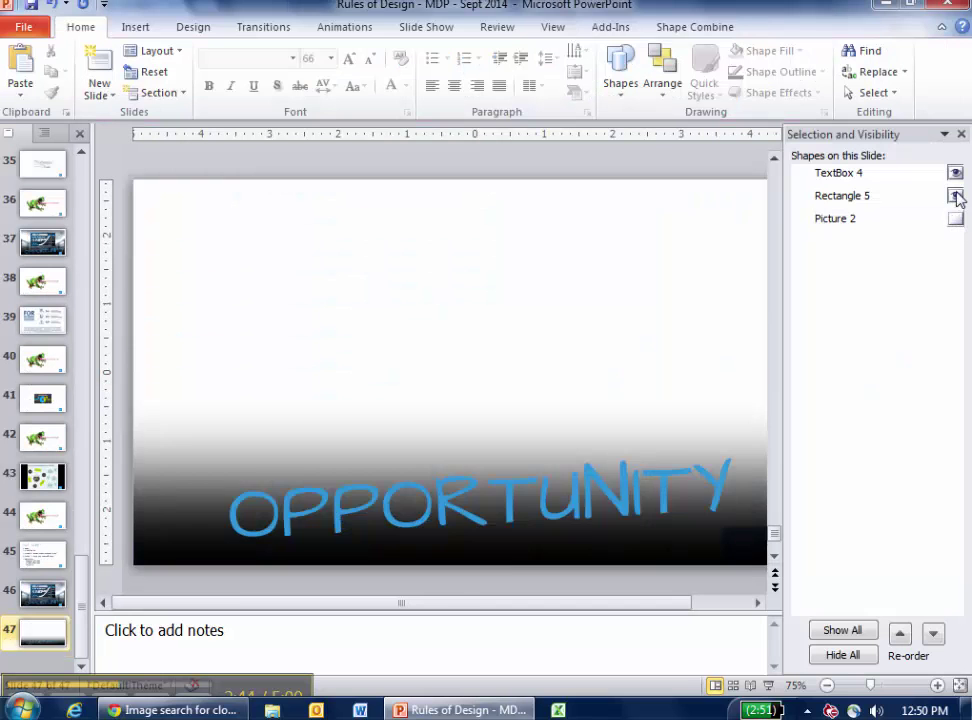
left_click(955, 195)
left_click(955, 172)
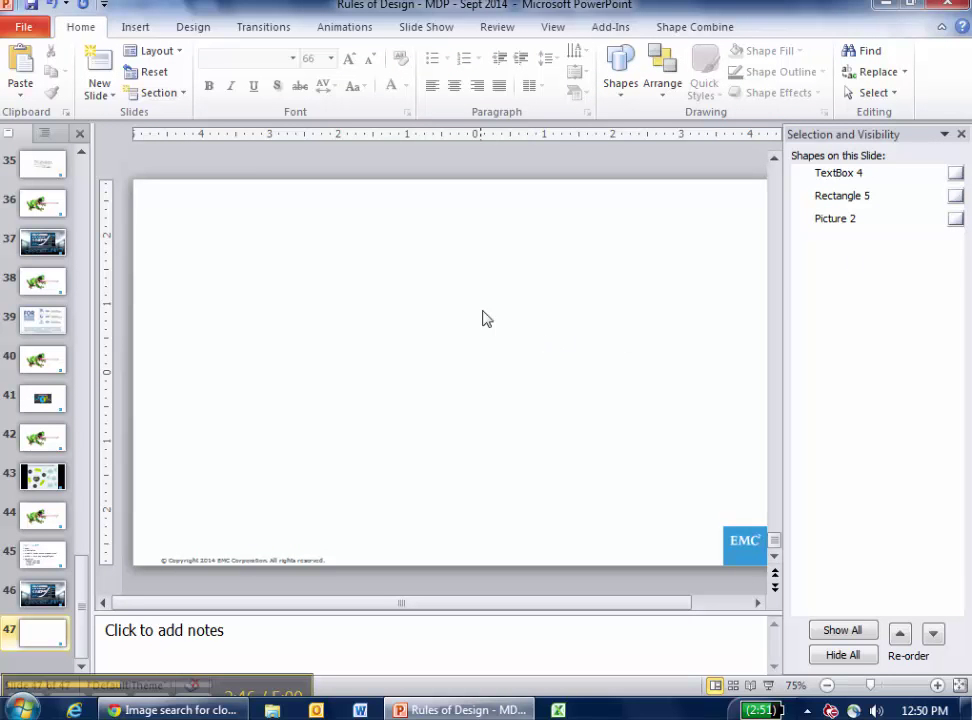
Step: Draw a rectangle about 5.75" wide and 3.08" high in the middle of the emptied slide
left_click(135, 27)
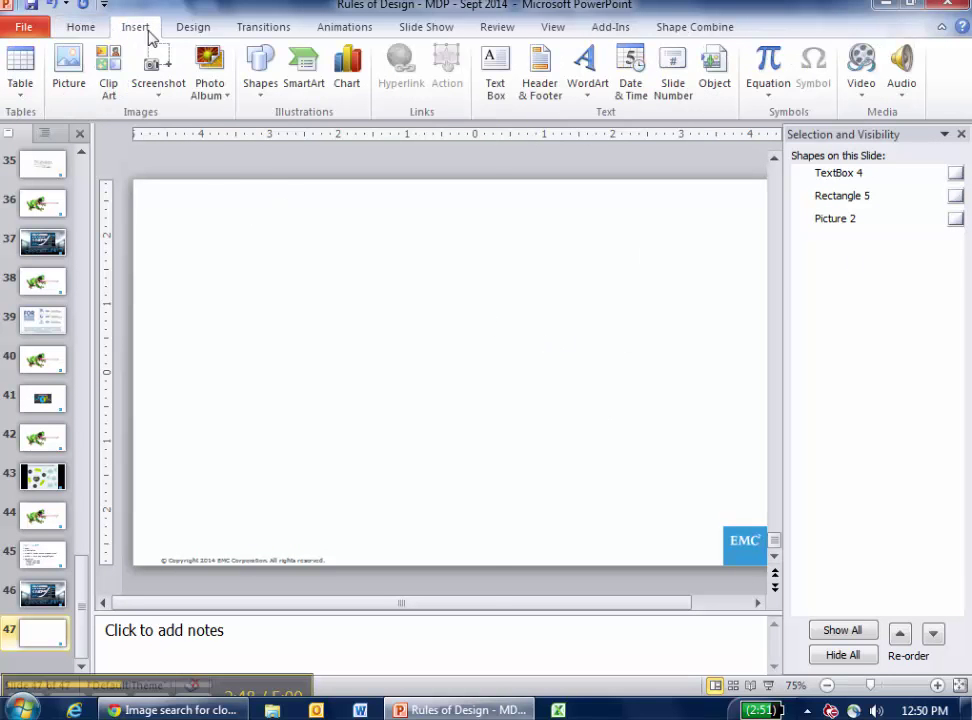
left_click(258, 68)
left_click(310, 131)
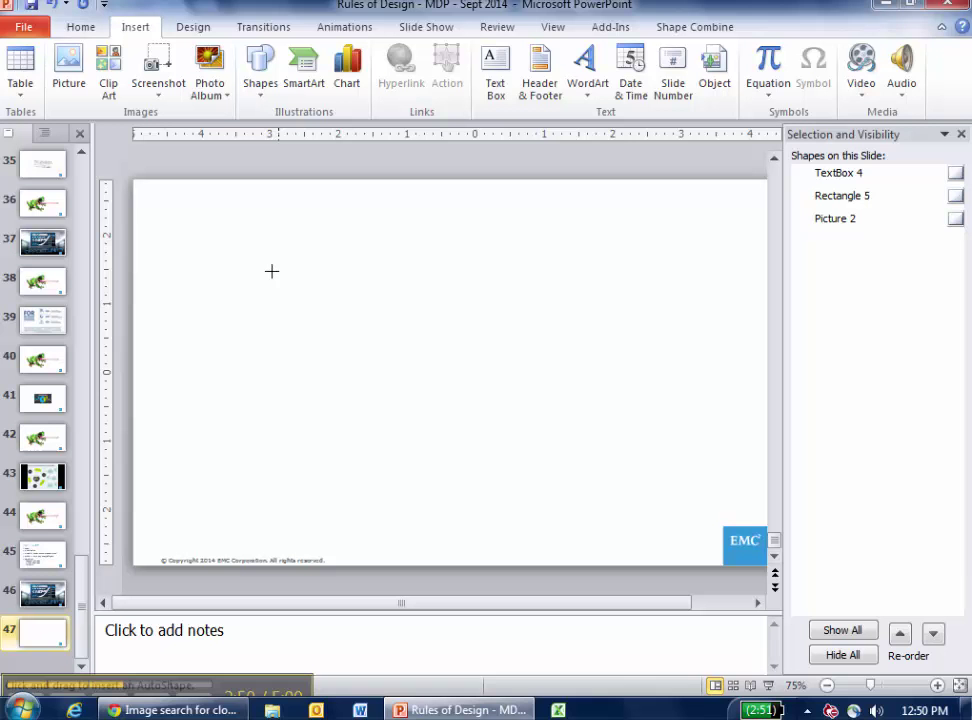
mouse_move(264, 247)
left_mouse_down()
mouse_move(644, 434)
mouse_move(686, 469)
mouse_move(660, 458)
left_mouse_up()
Step: Fill the new rectangle with a gradient from theme blue at -21% brightness to black
right_click(455, 358)
left_click(550, 665)
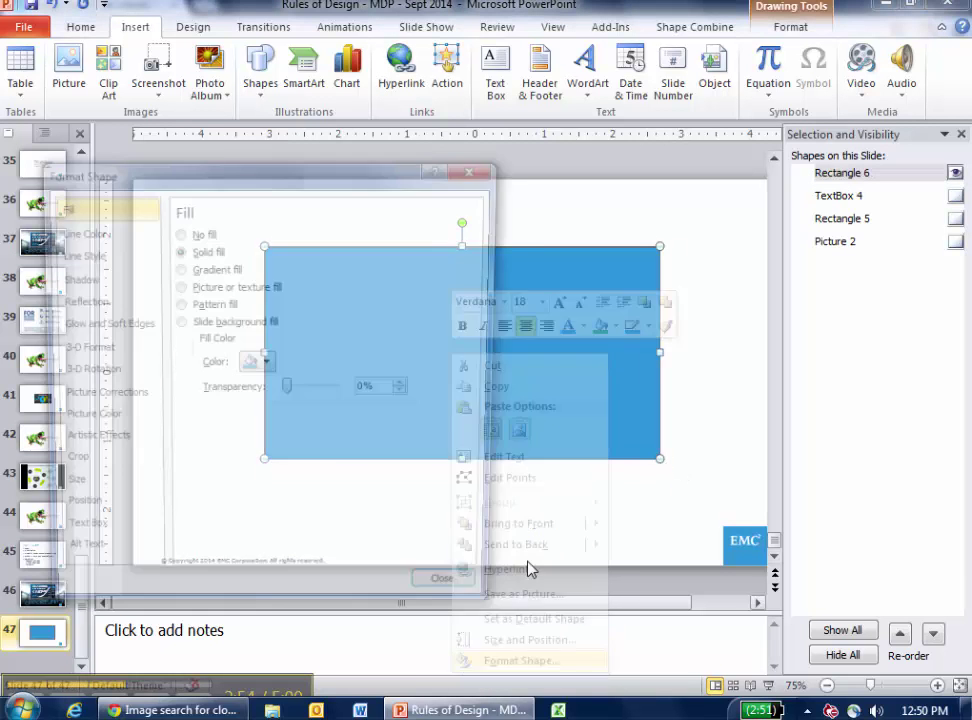
left_click(250, 364)
left_click(200, 268)
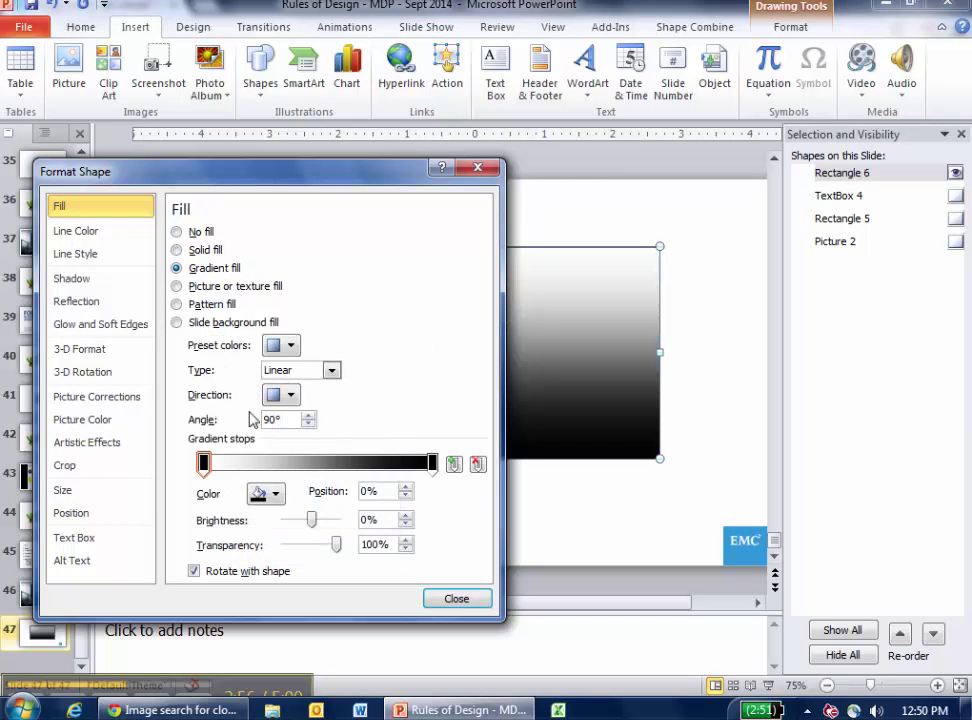
left_click(274, 493)
left_click(305, 322)
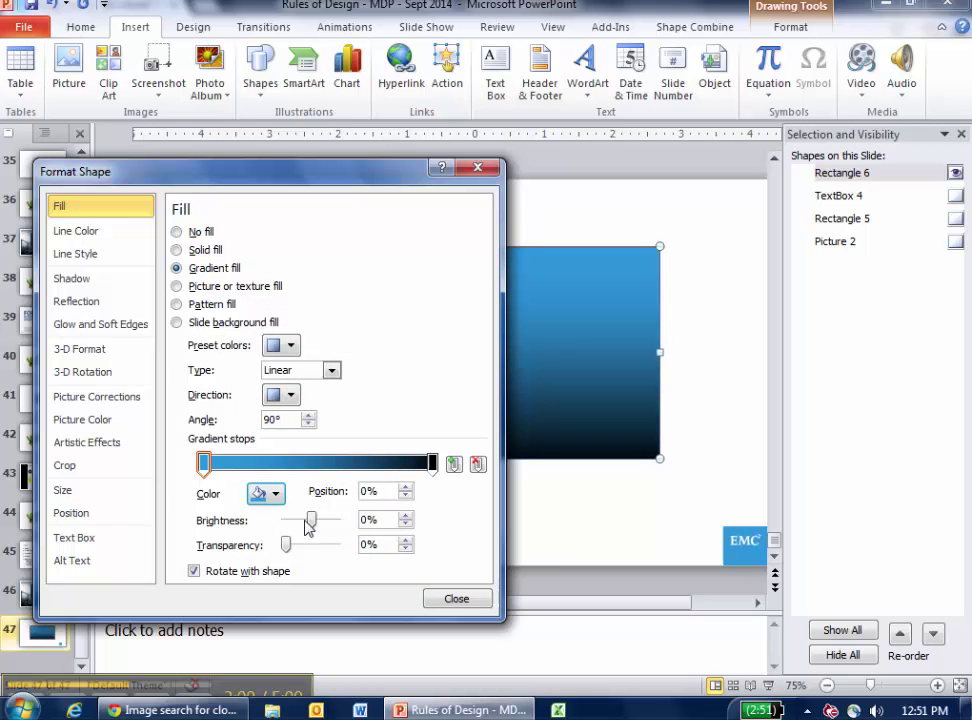
left_click_drag(311, 522, 306, 522)
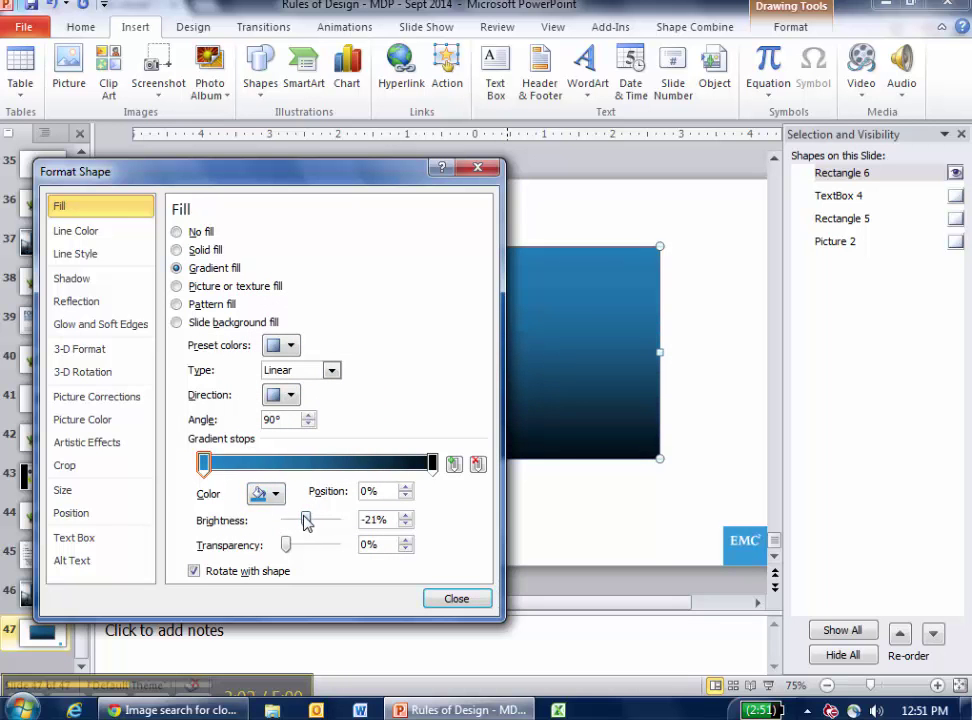
Step: Set the angle of the new rectangle's blue-to-black gradient to 80° and finish formatting the fill
left_click(309, 415)
left_click(309, 415)
left_click(309, 415)
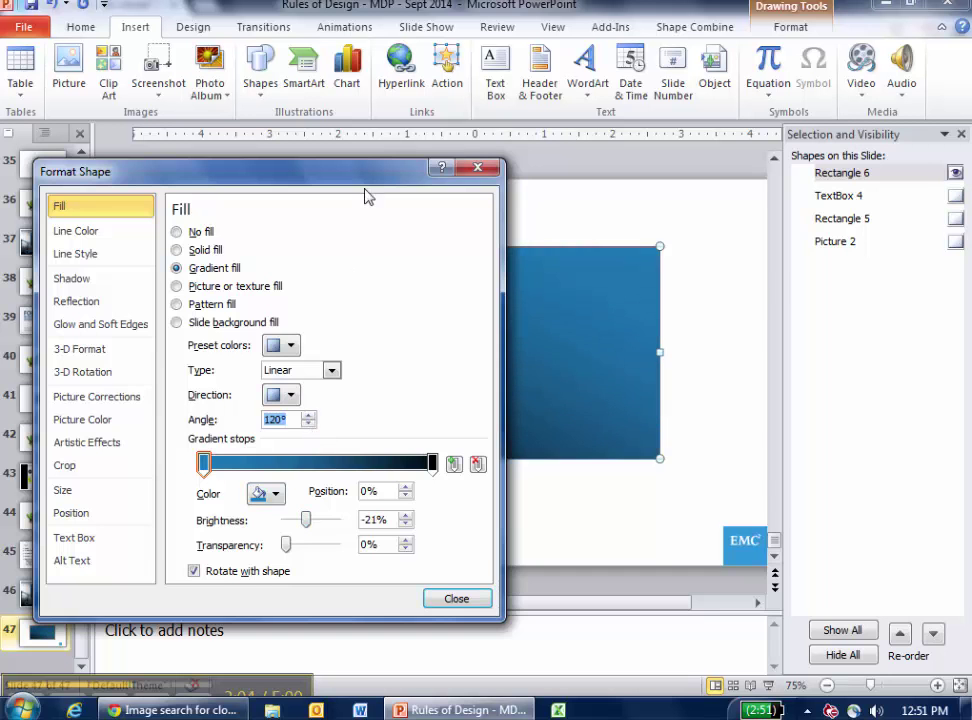
left_click_drag(367, 180, 796, 197)
left_click(739, 442)
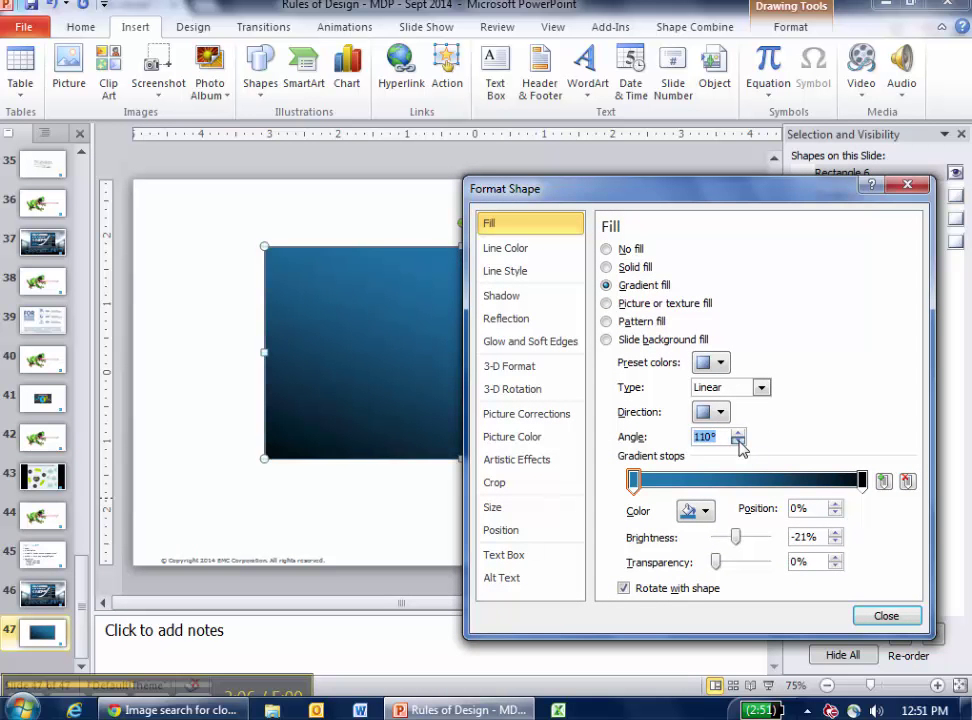
left_click(739, 442)
double_click(739, 442)
left_click(739, 442)
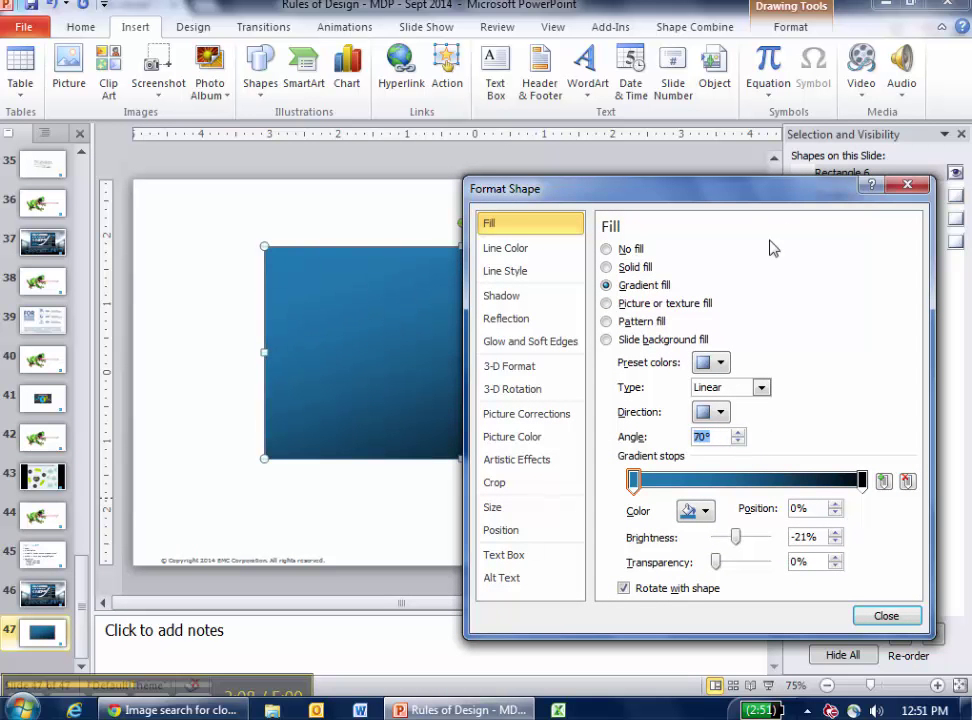
left_click(737, 432)
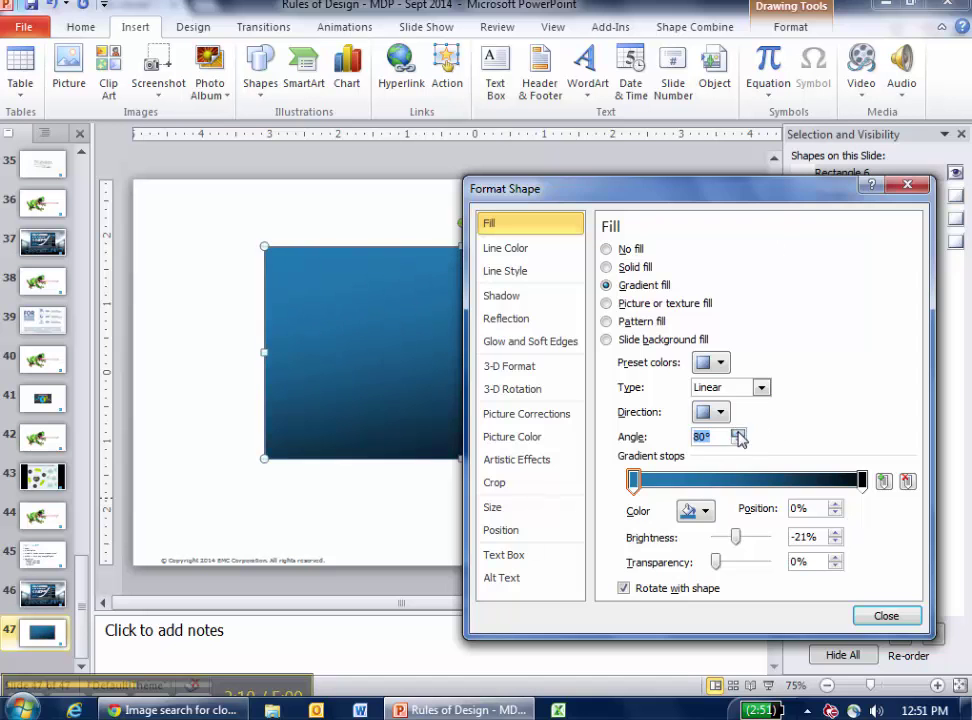
left_click(868, 612)
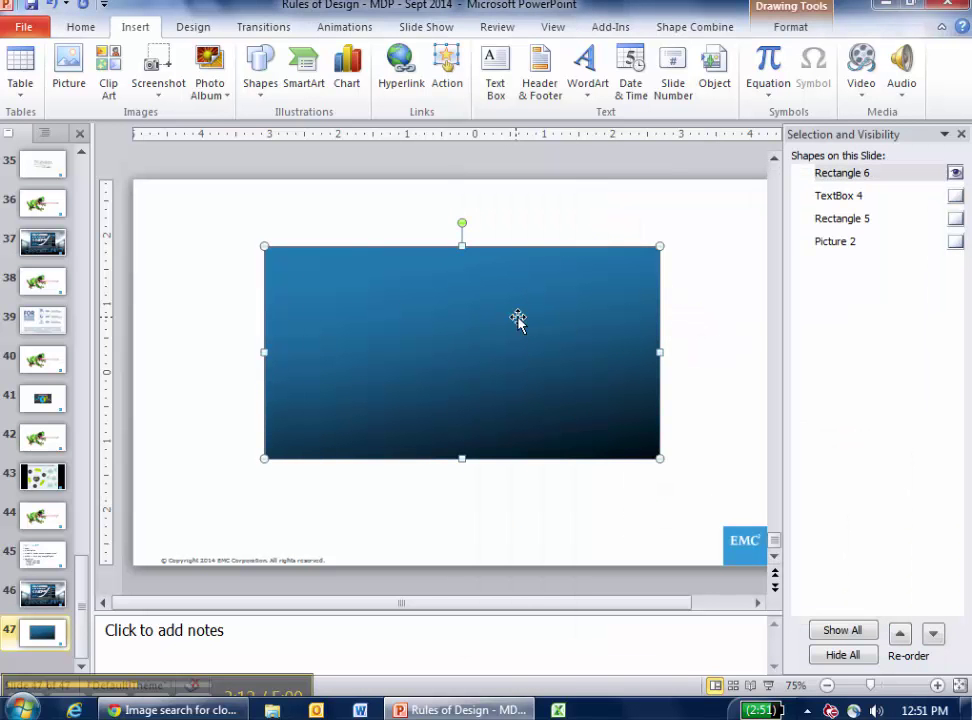
Step: Apply a centered outer shadow around the blue gradient rectangle
left_click(789, 26)
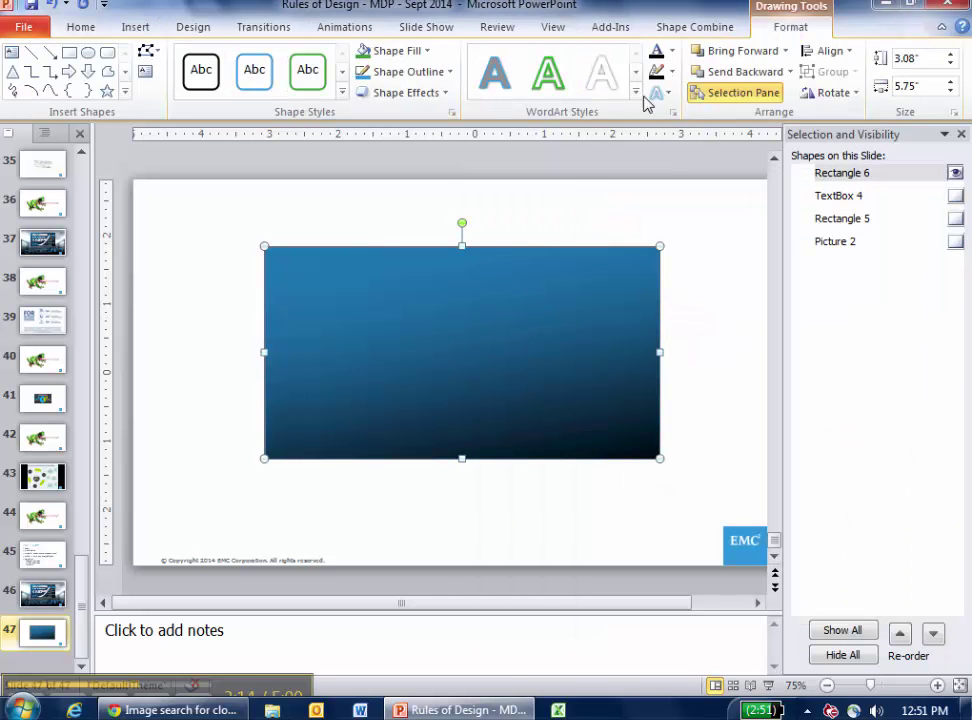
left_click(432, 94)
mouse_move(445, 173)
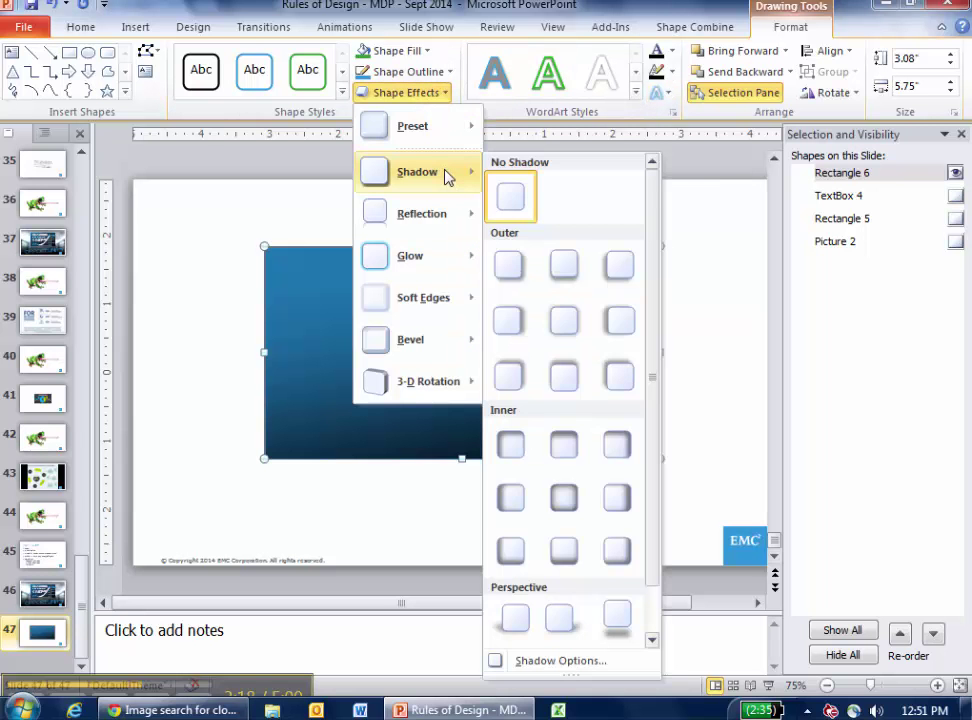
left_click(565, 330)
Step: Set the blue gradient rectangle's shadow to 0% transparency, 100% size and 28 pt blur
right_click(506, 306)
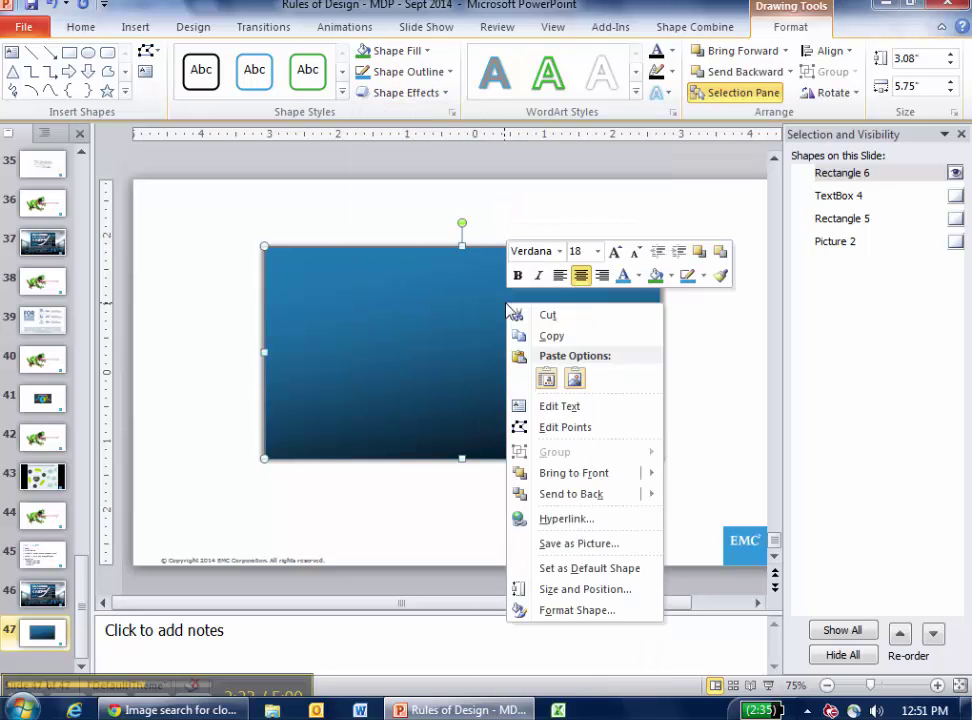
left_click(595, 615)
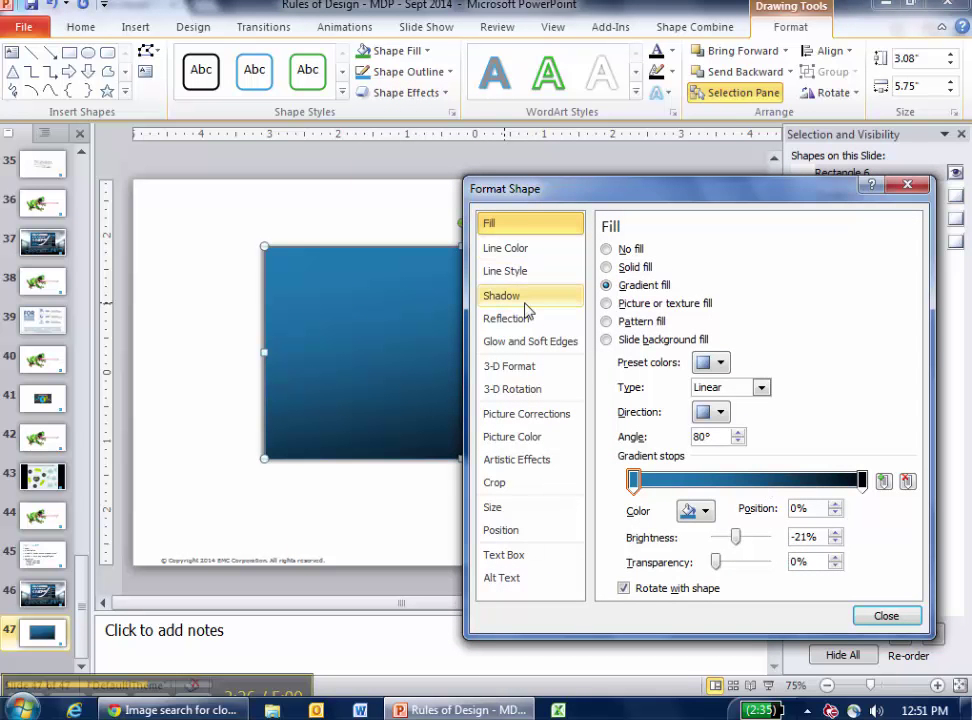
left_click(527, 300)
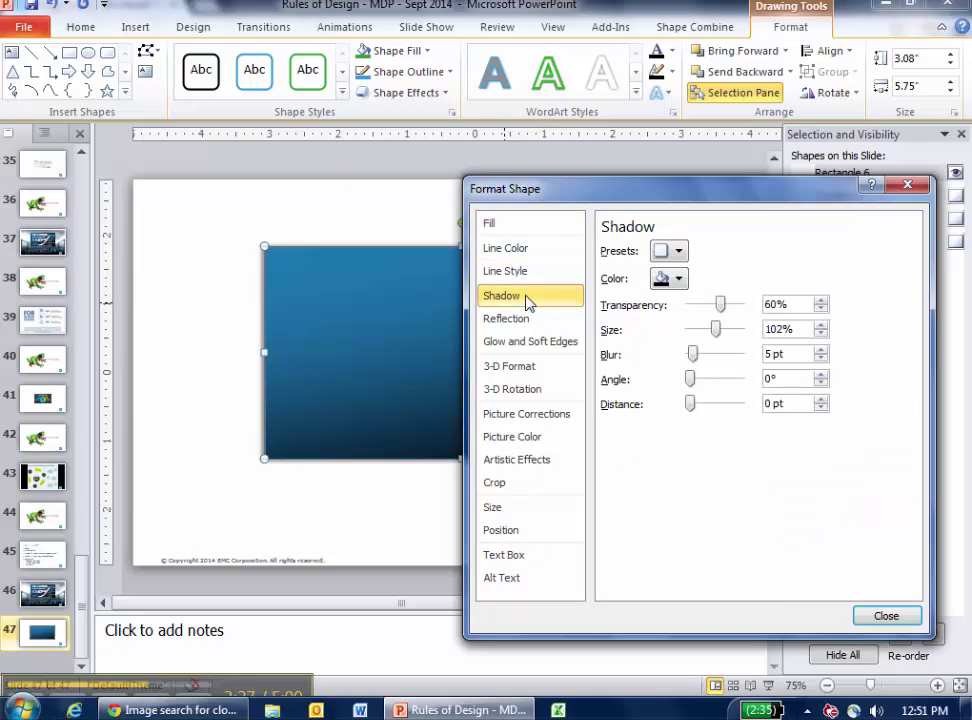
left_click(820, 335)
left_click(820, 335)
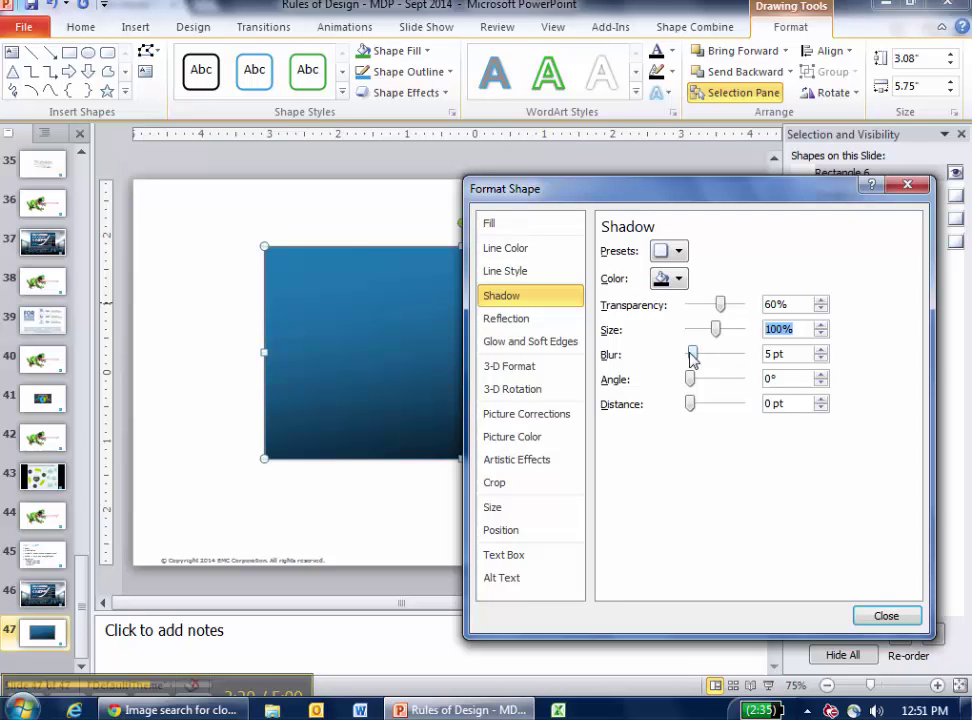
left_click_drag(693, 358, 698, 357)
left_click_drag(720, 307, 669, 314)
left_click_drag(698, 358, 707, 356)
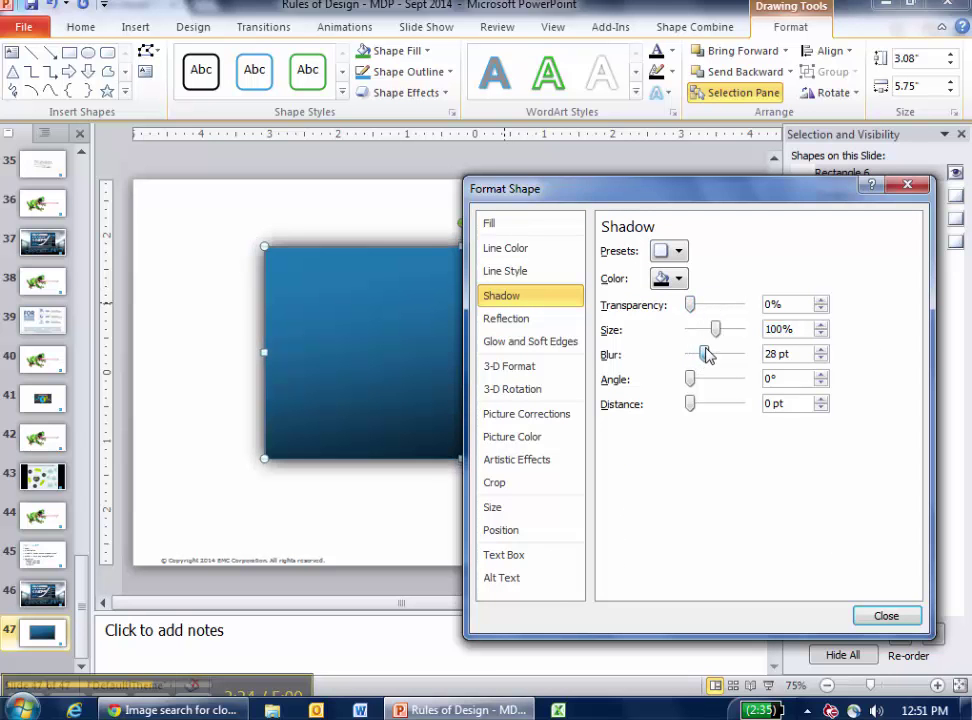
left_click_drag(705, 189, 662, 126)
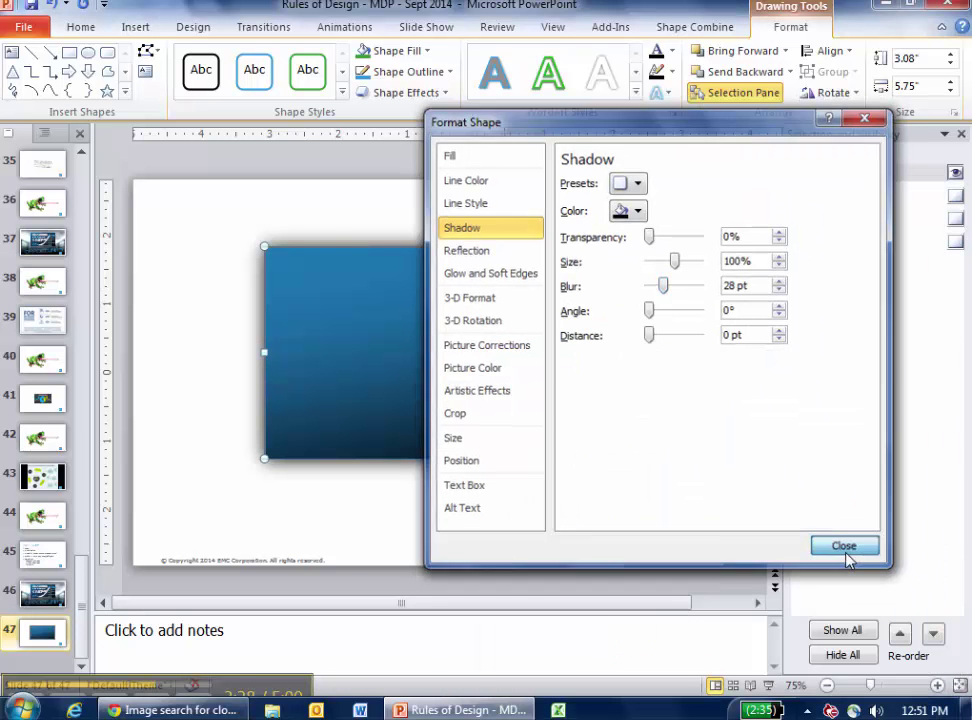
left_click(840, 549)
left_click(424, 518)
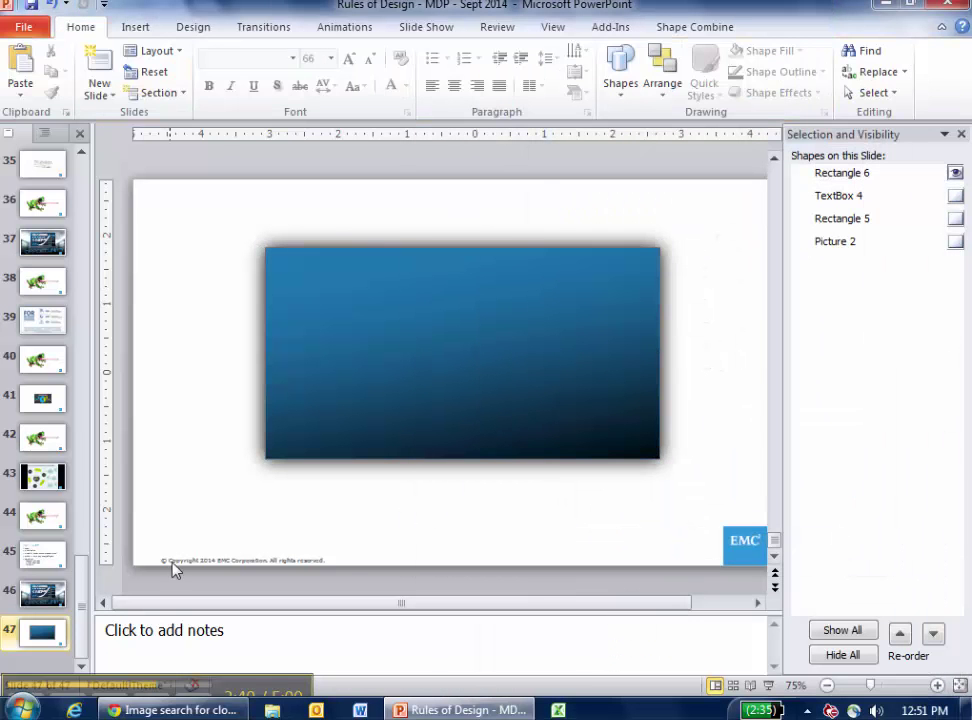
Step: Draw a horizontal straight line about 2.17" wide in the upper right part of slide 47's blue panel, using slide 46 as reference
left_click(44, 596)
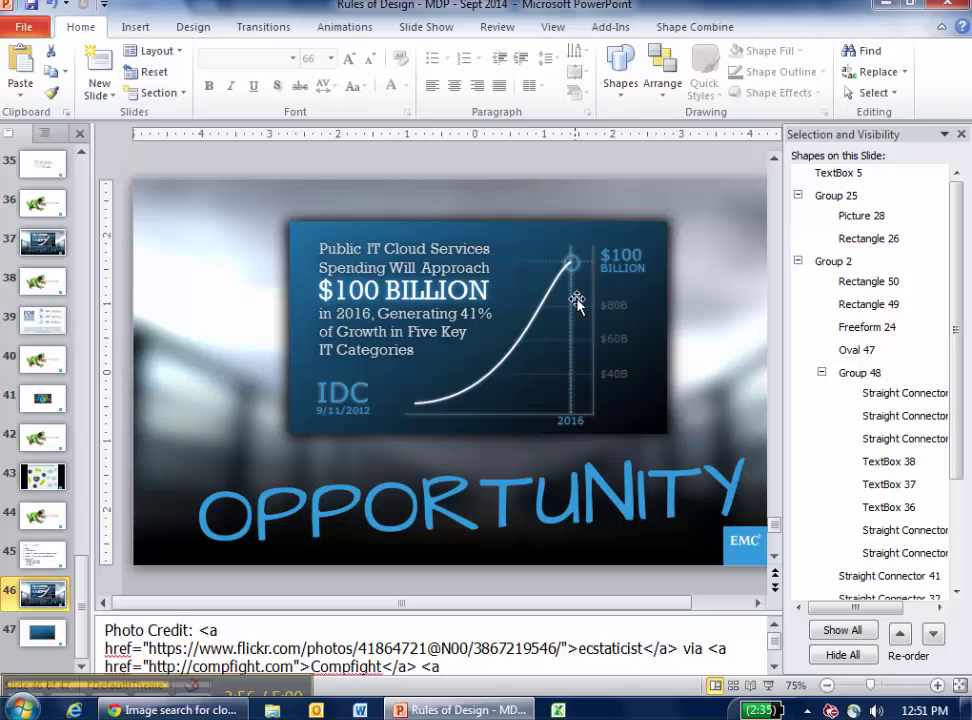
key("Page_Down")
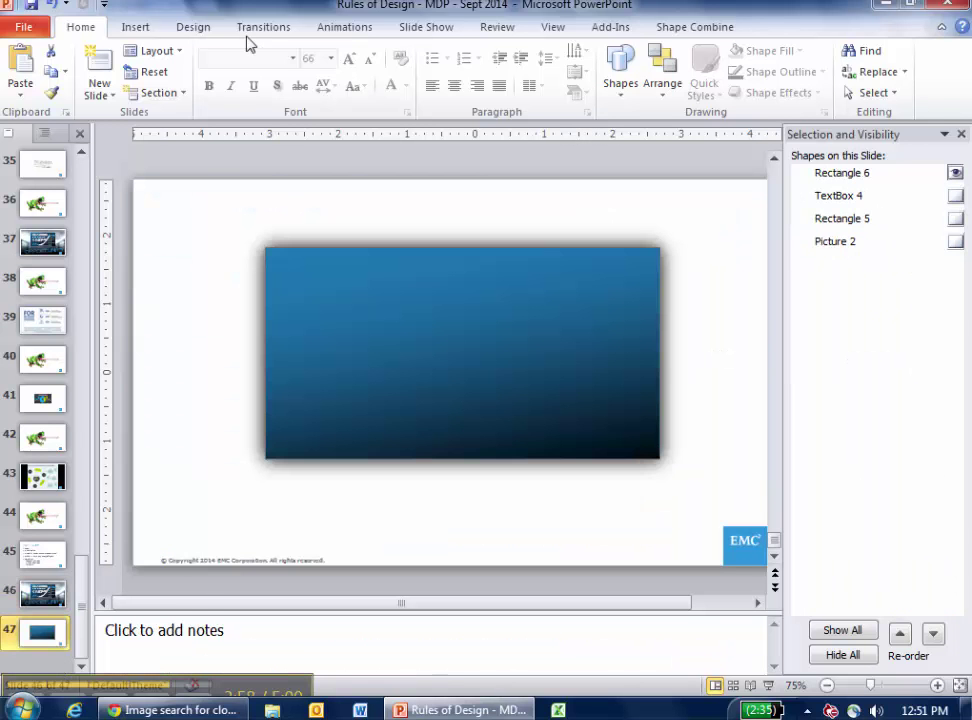
left_click(140, 27)
left_click(260, 72)
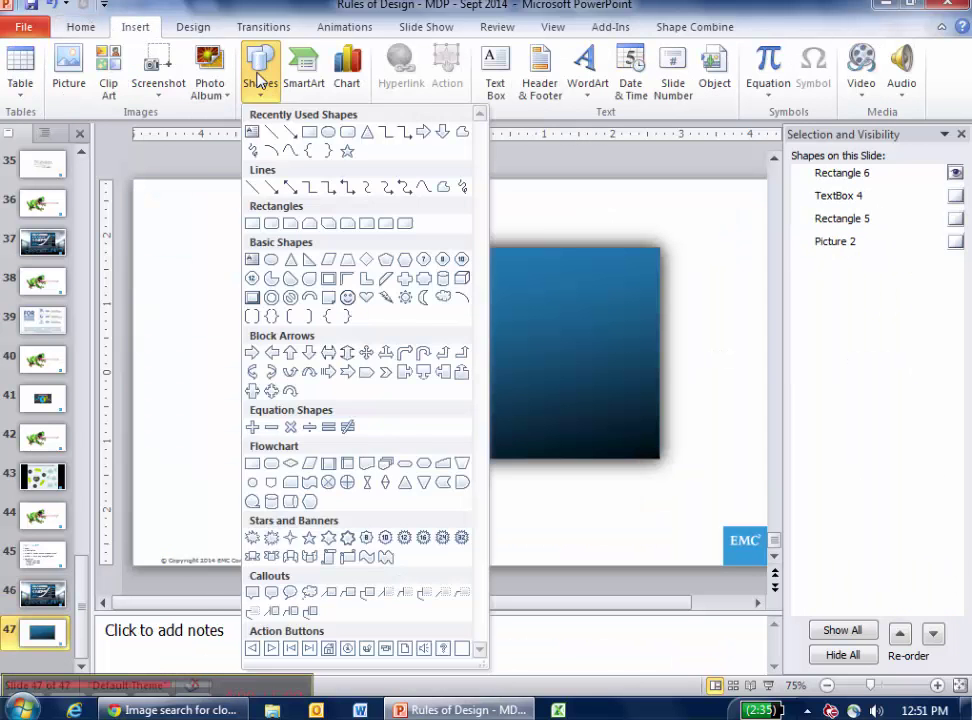
left_click(271, 130)
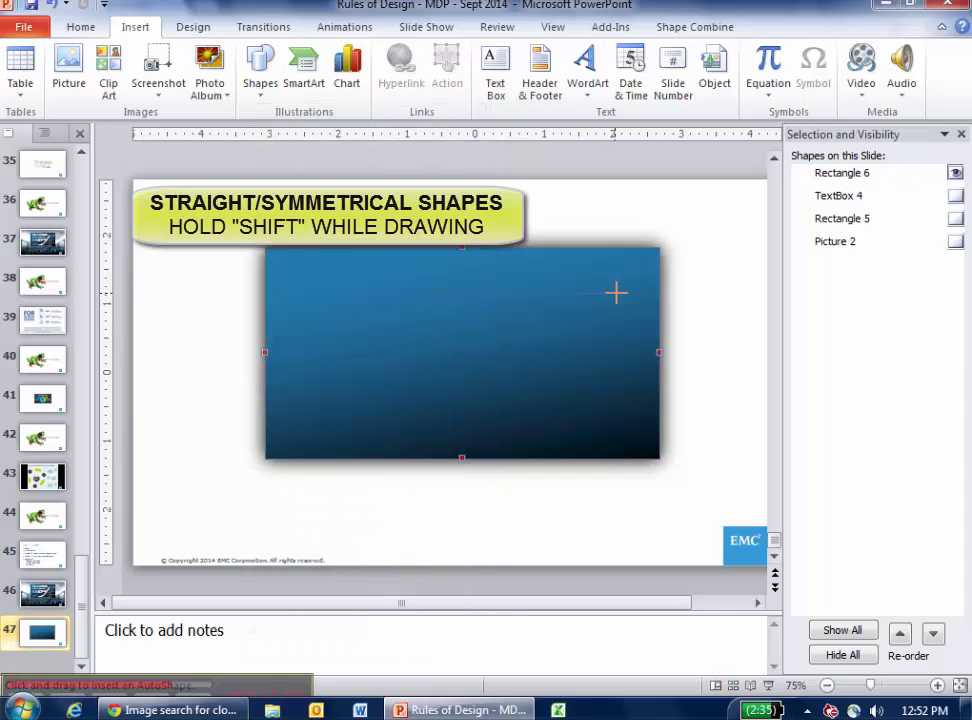
left_click_drag(663, 294, 710, 296)
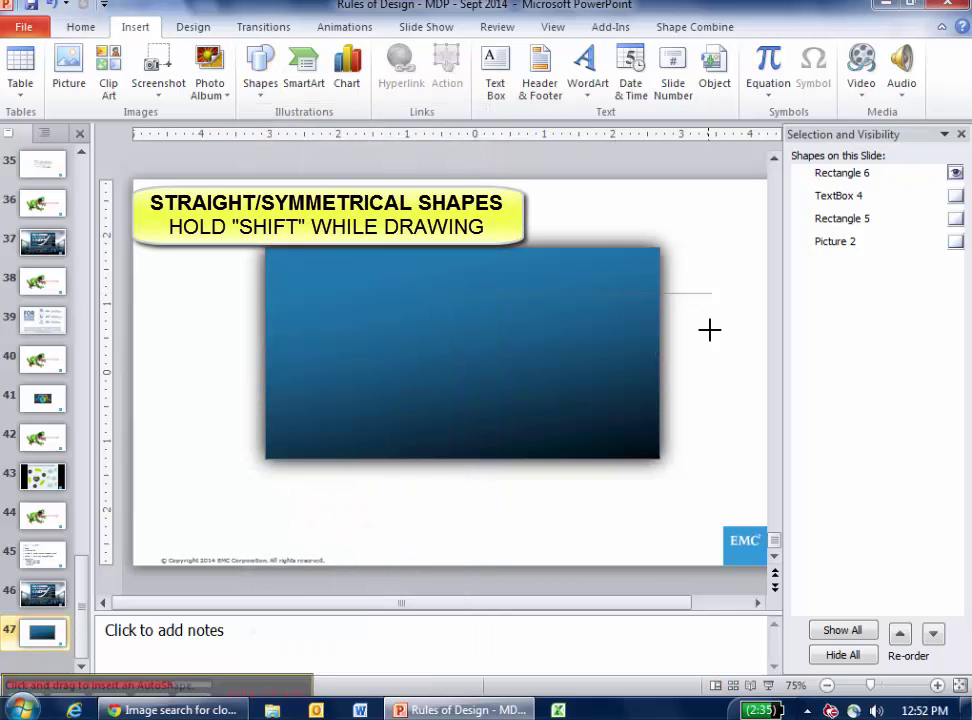
left_click_drag(699, 390, 498, 183)
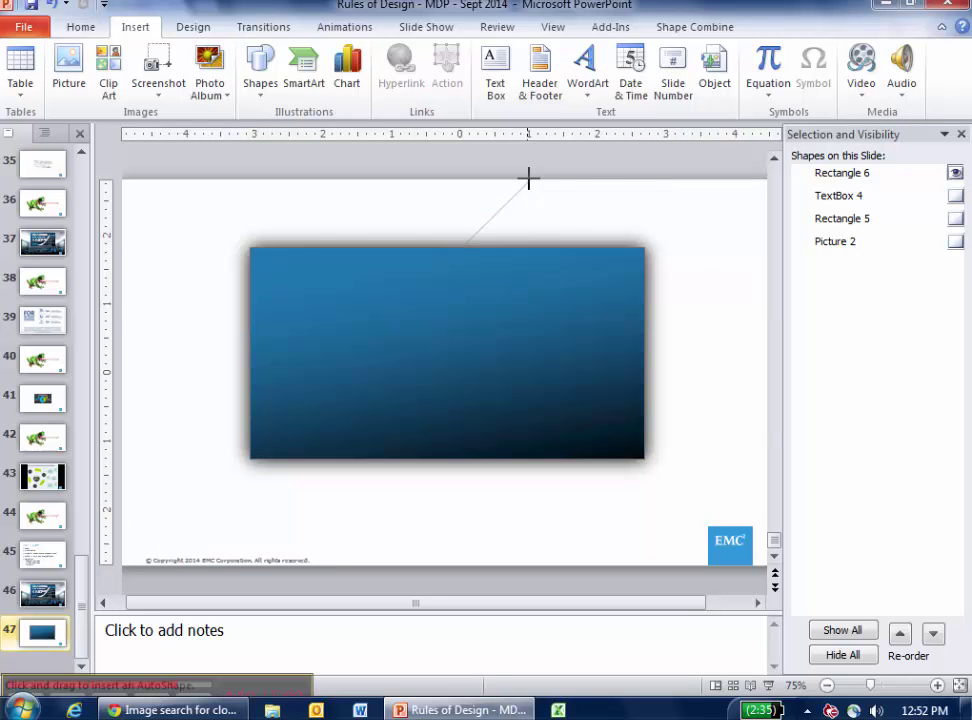
key("Escape")
left_click_drag(564, 292, 415, 292)
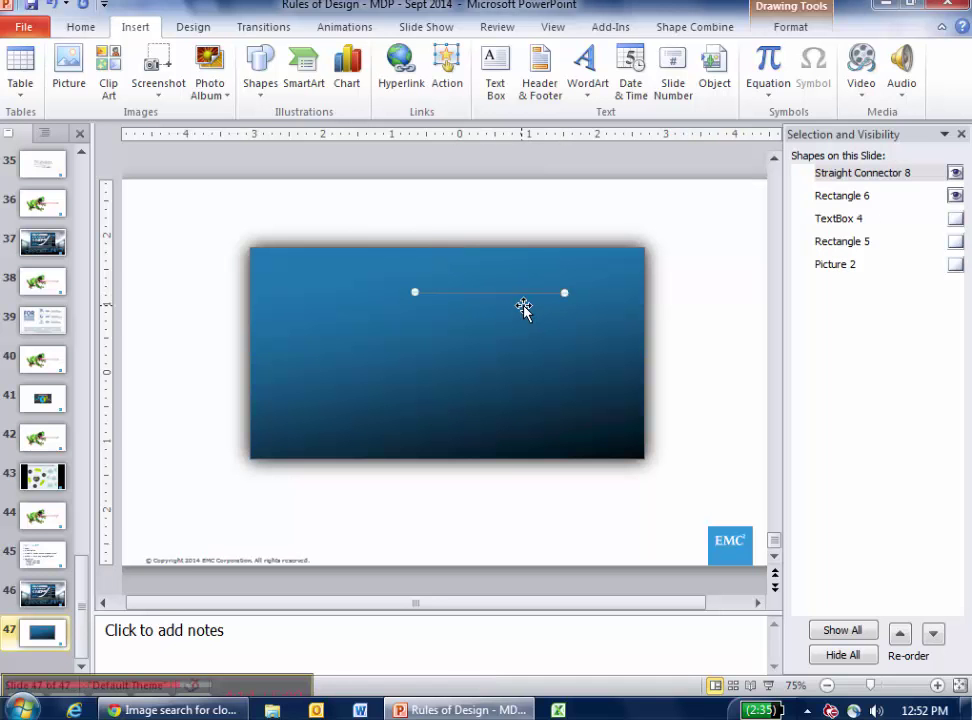
Step: Make four copies of the horizontal line and move the last copy down near the blue panel's lower edge
key("ctrl+c")
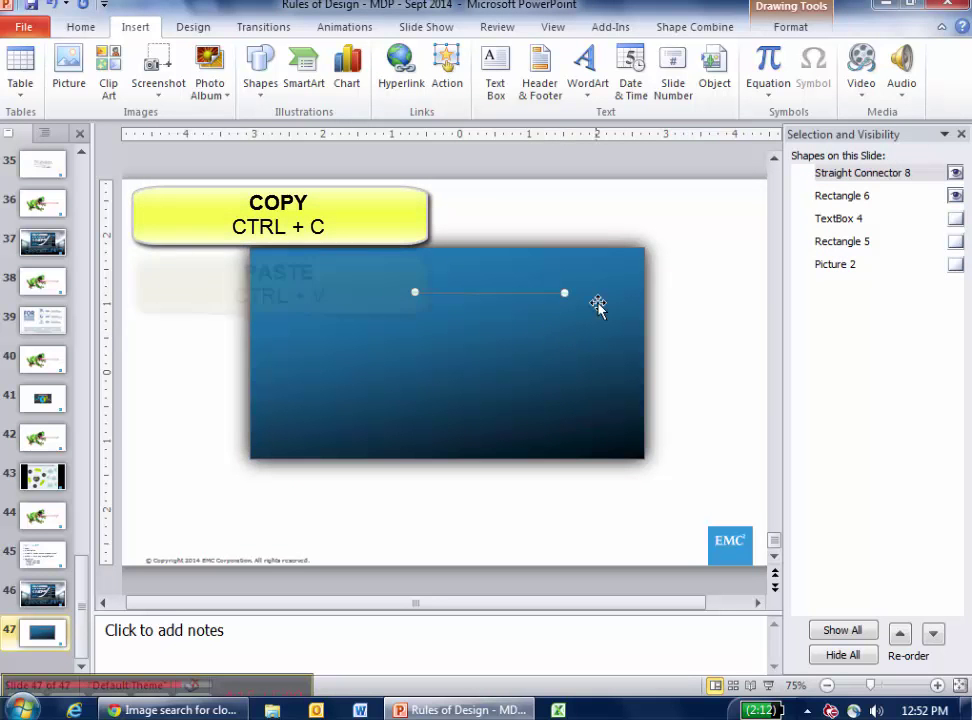
key("ctrl+v")
key("ctrl+v")
key("ctrl+v")
key("ctrl+v")
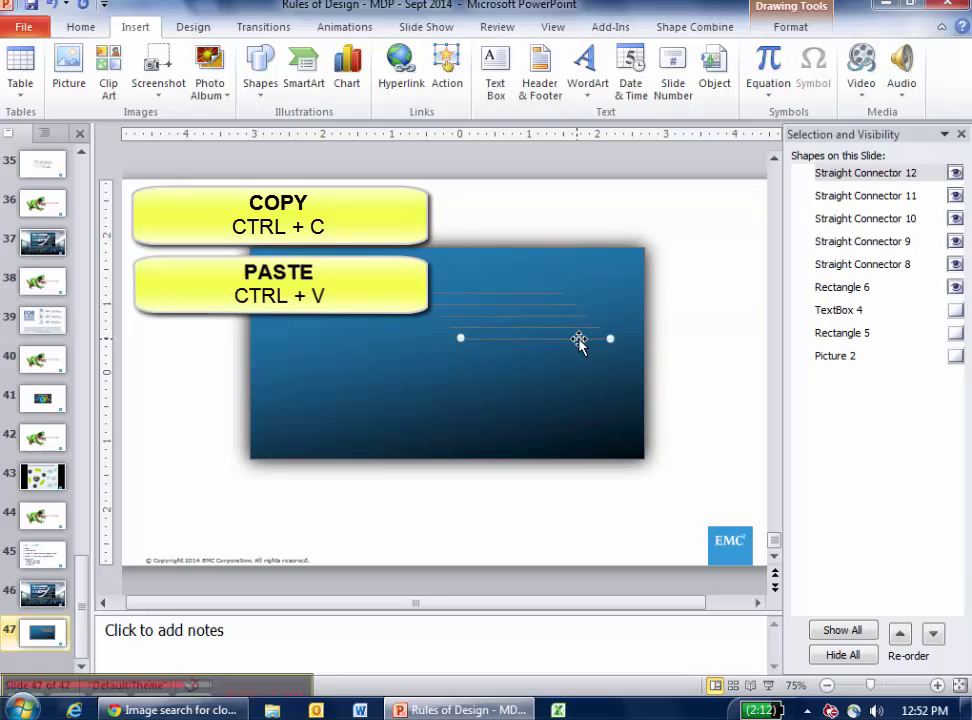
left_click_drag(579, 340, 556, 432)
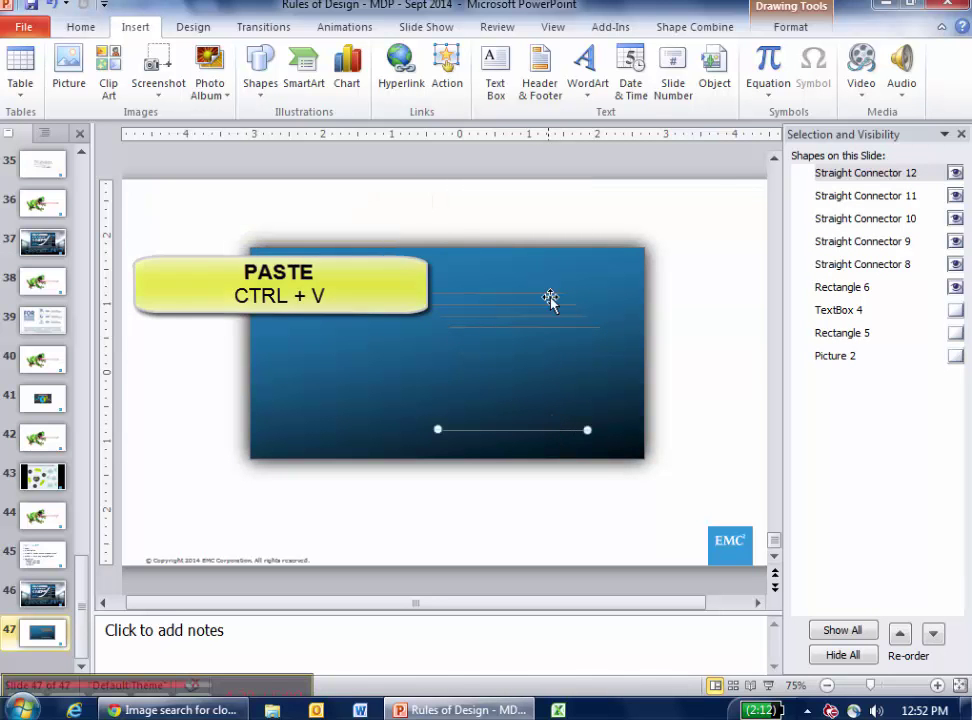
left_click(528, 291)
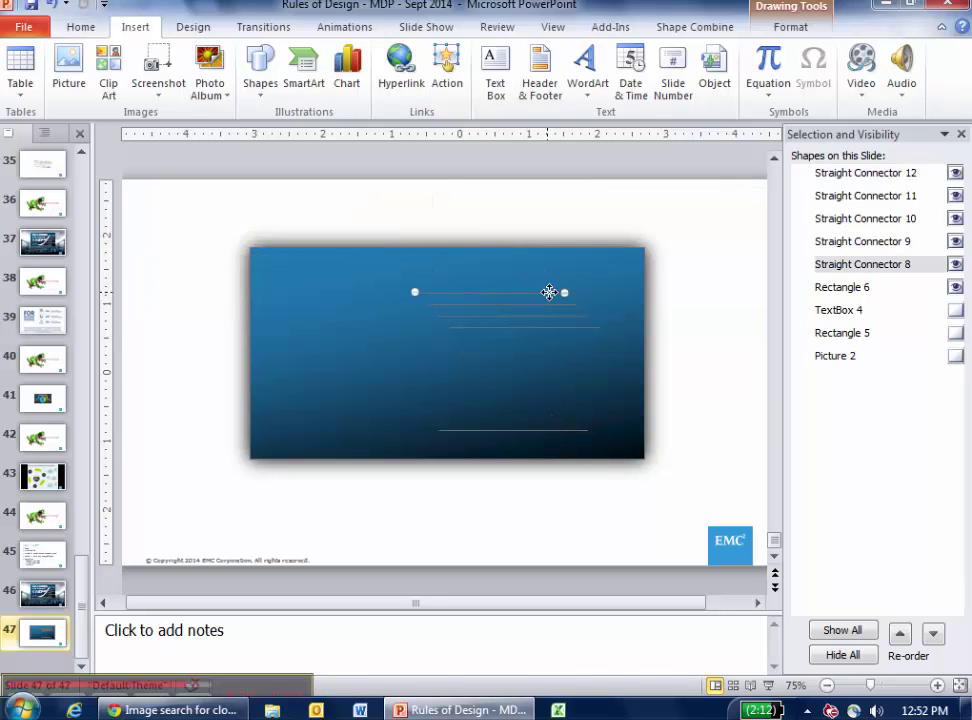
Step: Align the right ends of all five horizontal lines and distribute the lines evenly in the vertical direction
mouse_move(392, 166)
left_mouse_down()
mouse_move(436, 325)
mouse_move(555, 501)
mouse_move(632, 526)
left_mouse_up()
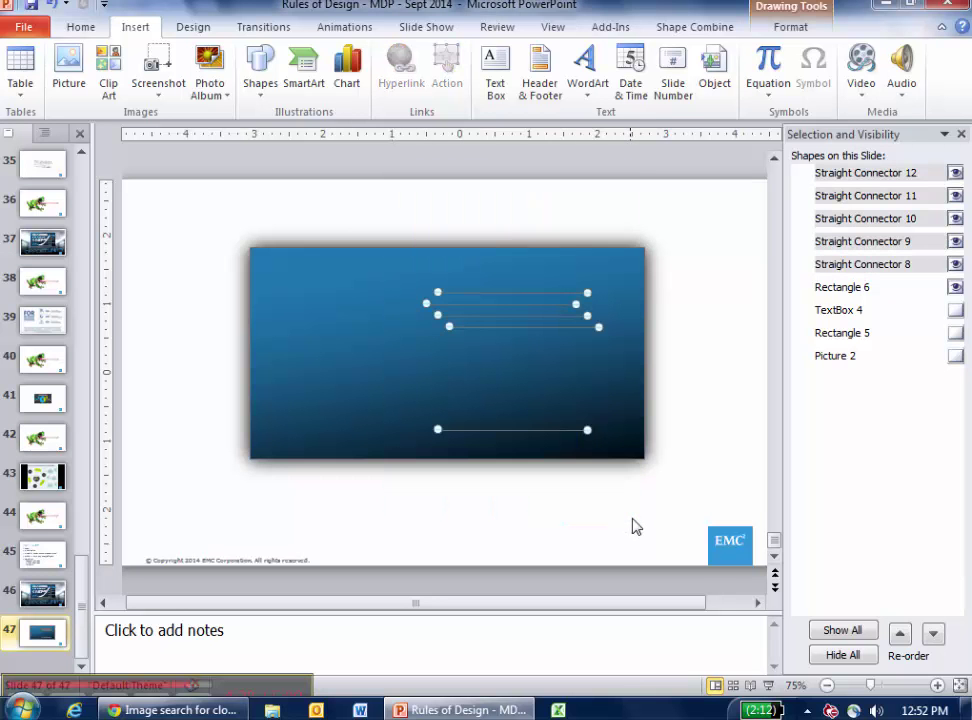
left_click(791, 27)
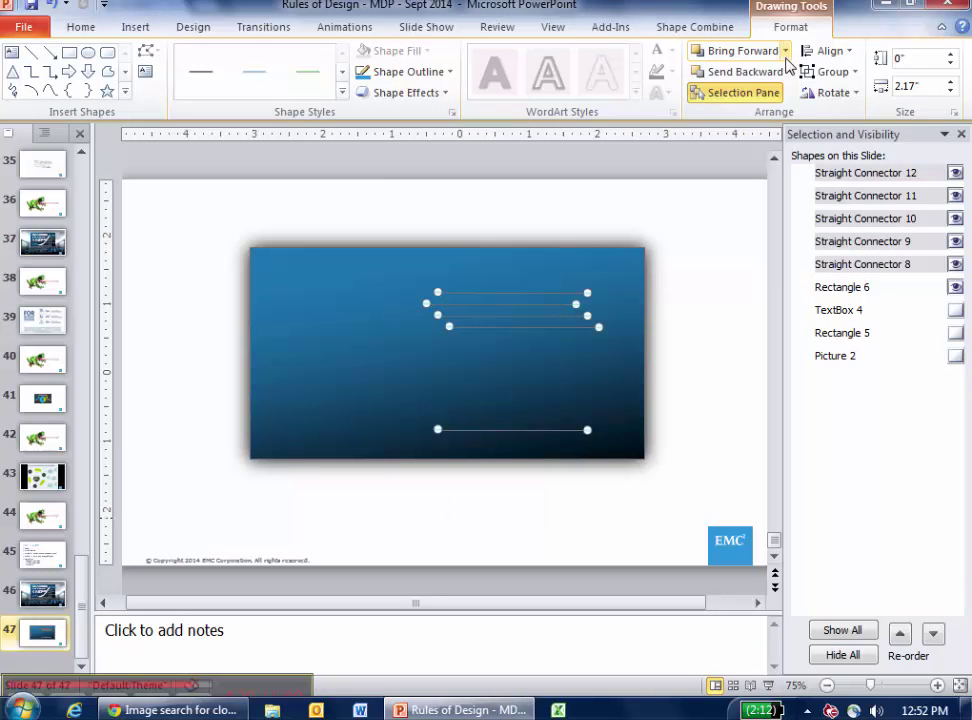
left_click(824, 51)
left_click(843, 116)
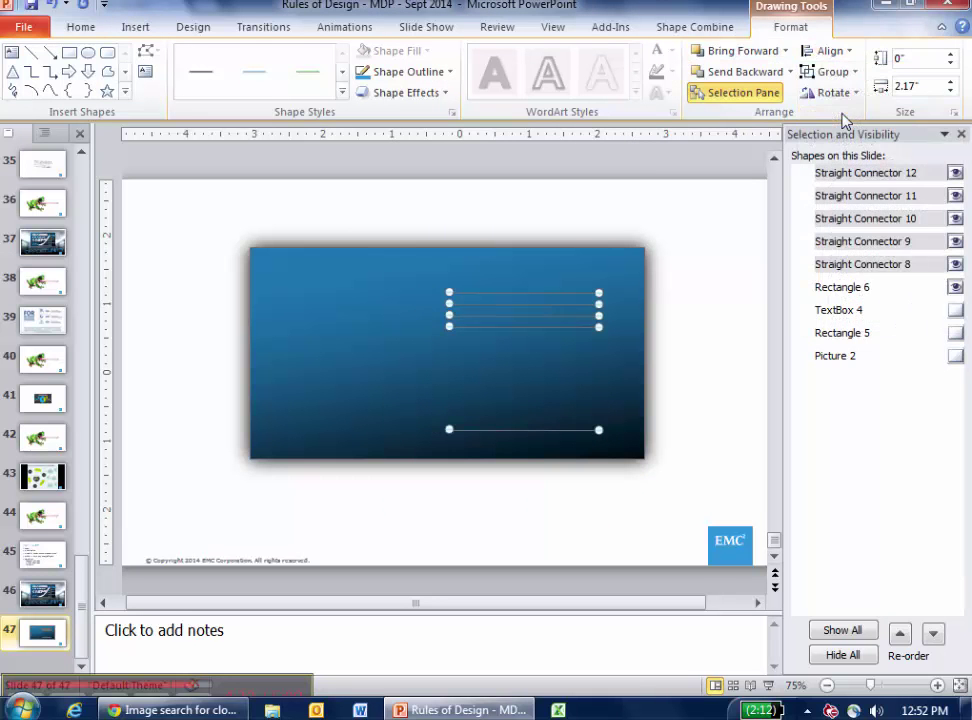
left_click(824, 51)
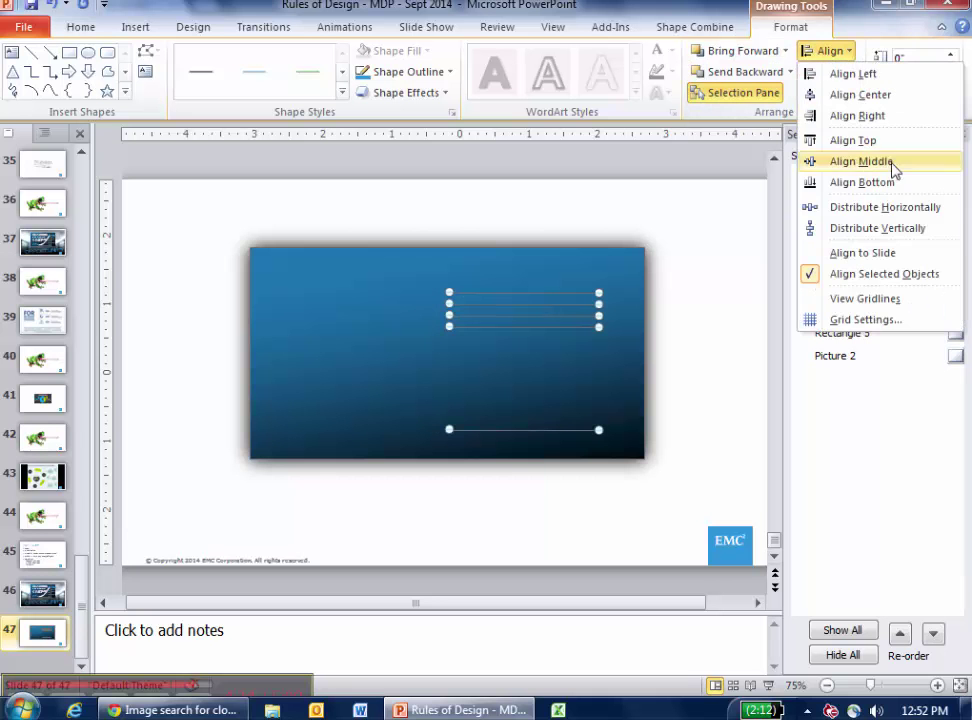
left_click(878, 228)
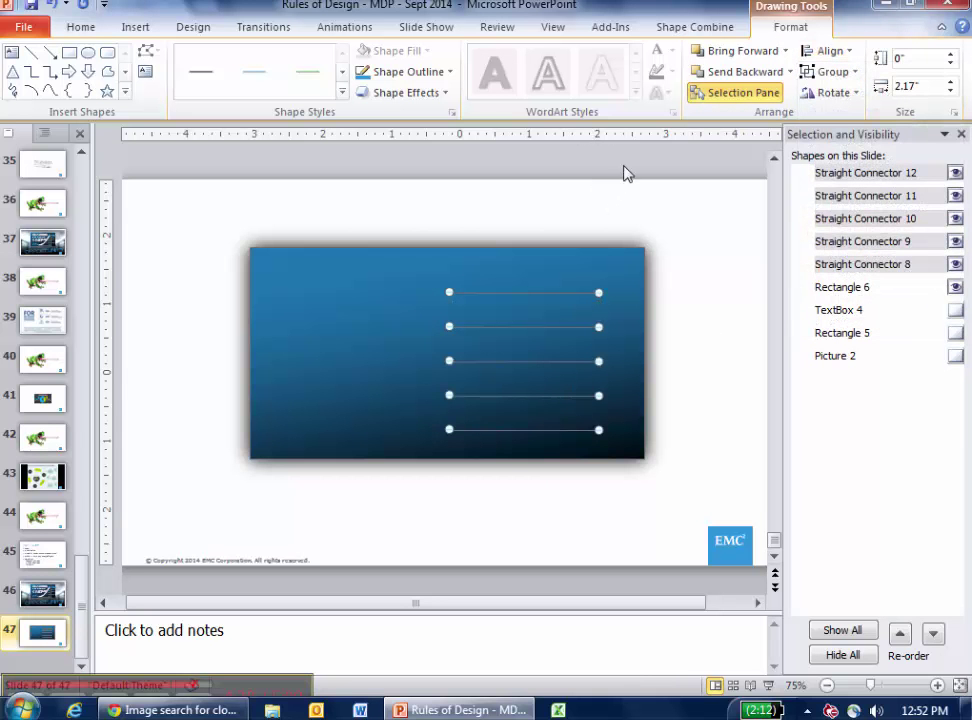
left_click(619, 206)
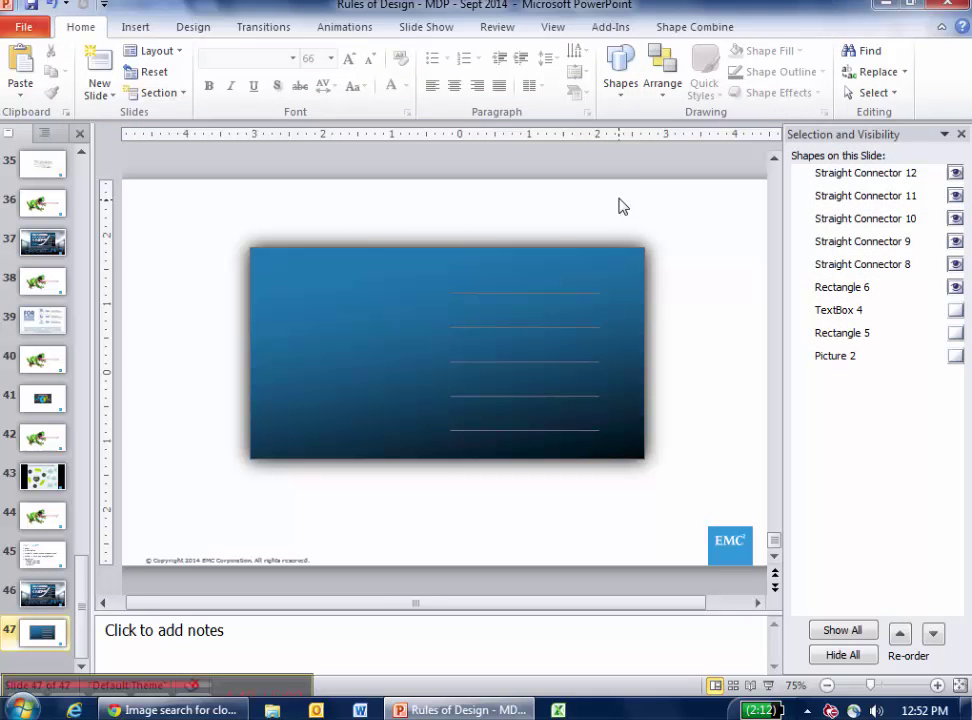
Step: Nudge the five horizontal lines together slightly up and to the right within the blue panel
mouse_move(615, 195)
left_mouse_down()
mouse_move(469, 553)
mouse_move(432, 540)
left_mouse_up()
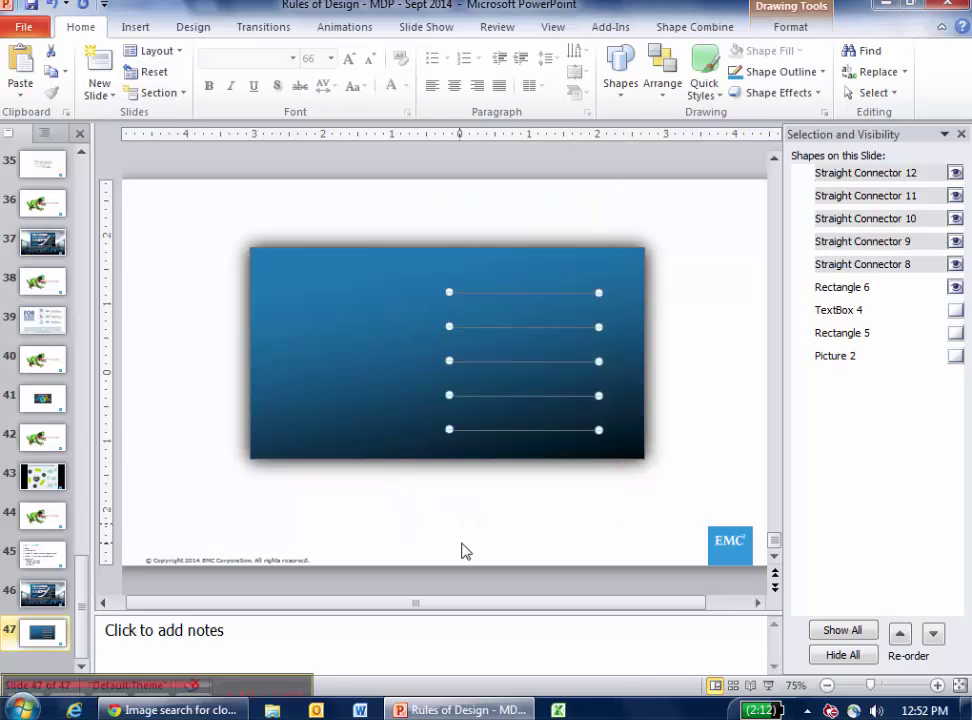
key("Up")
key("Up")
key("Up")
key("Right")
key("Right")
key("Right")
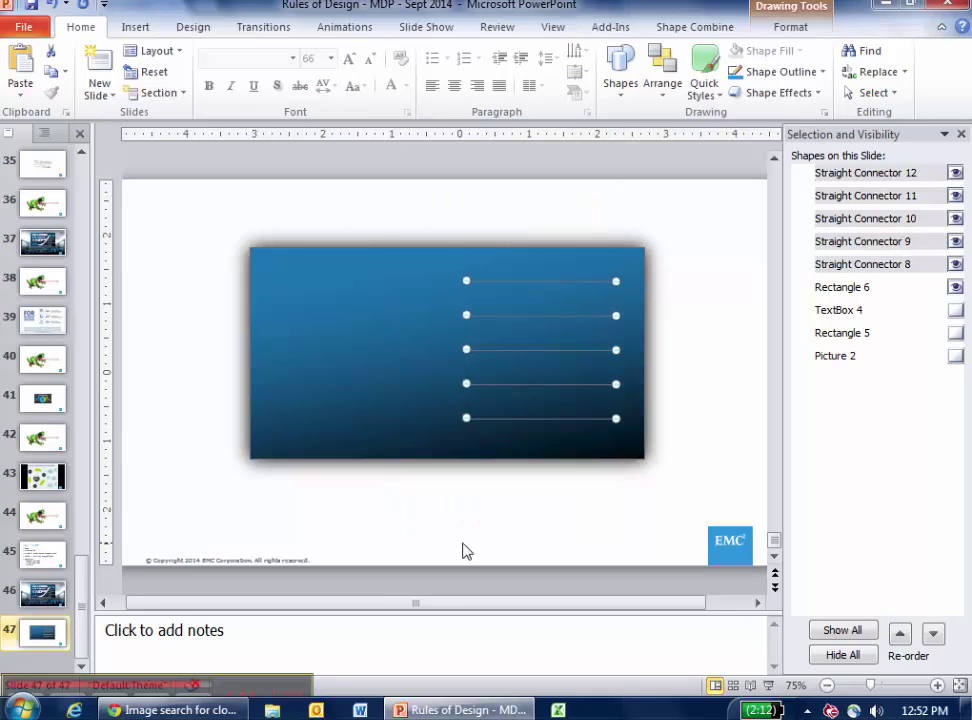
left_click(564, 490)
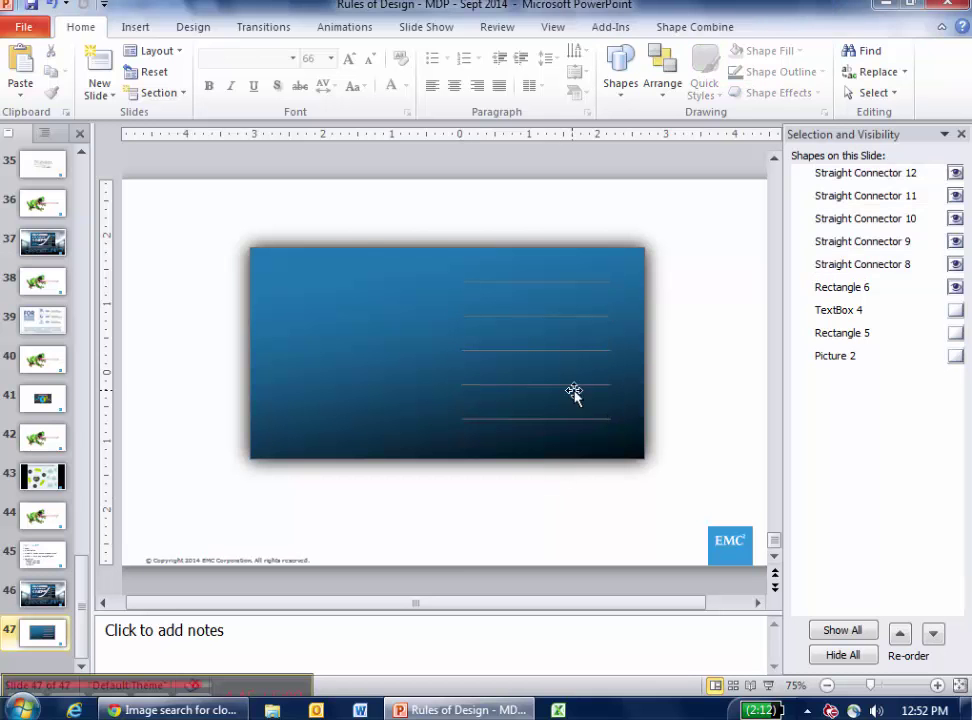
Step: Duplicate the lowest line and turn the copy into a vertical line joining the right ends of the top and bottom lines
left_click(573, 418)
key("ctrl+d")
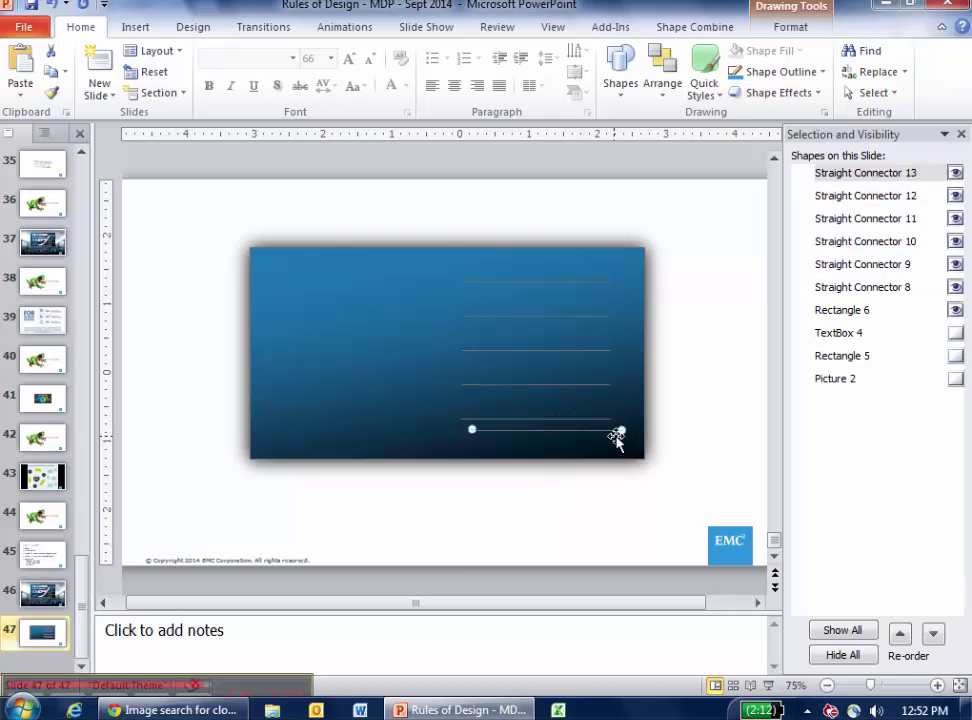
left_click_drag(604, 285, 610, 280)
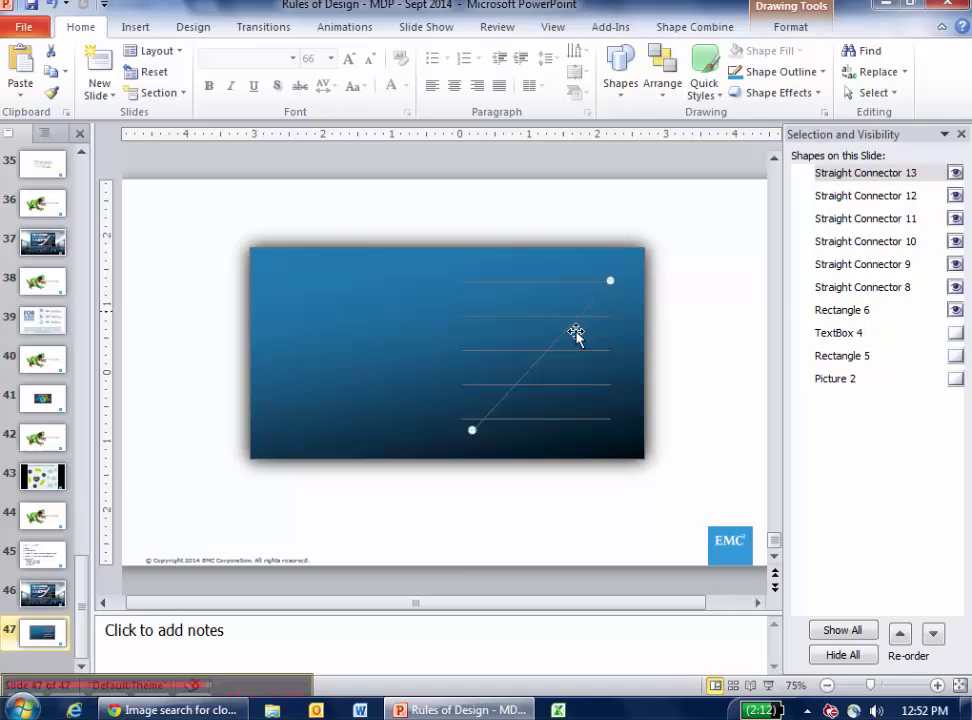
left_click_drag(469, 430, 610, 418)
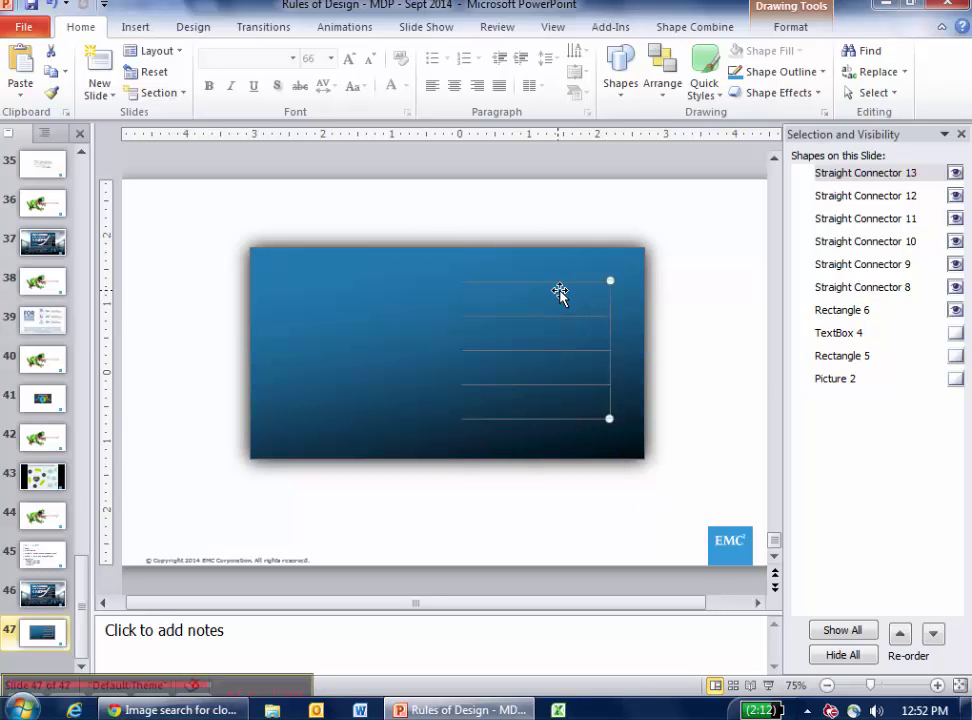
Step: Check the reference chart on slide 46, and give the three middle horizontal lines on slide 47 a round-dot dash style
left_click(42, 594)
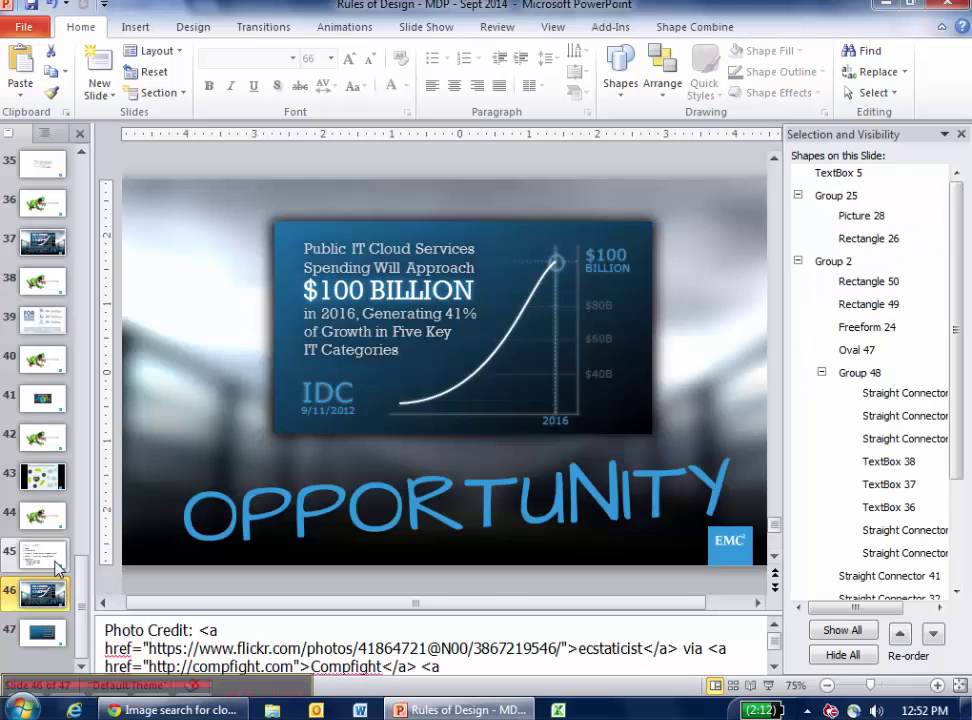
key("Up")
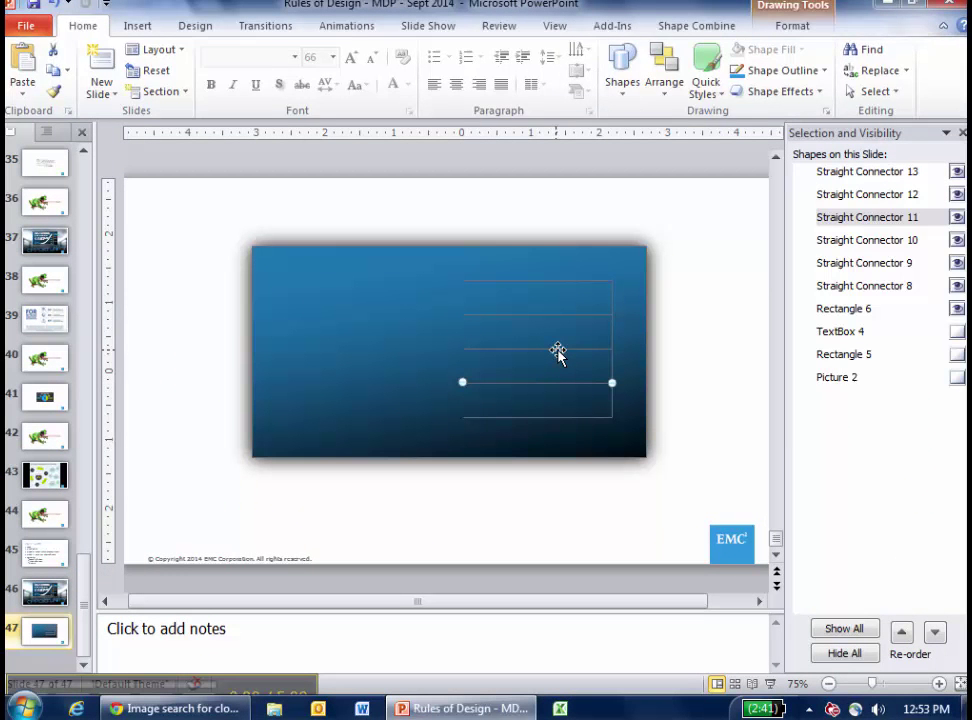
double_click(556, 332)
left_click(553, 314, "shift")
left_click(555, 348, "shift")
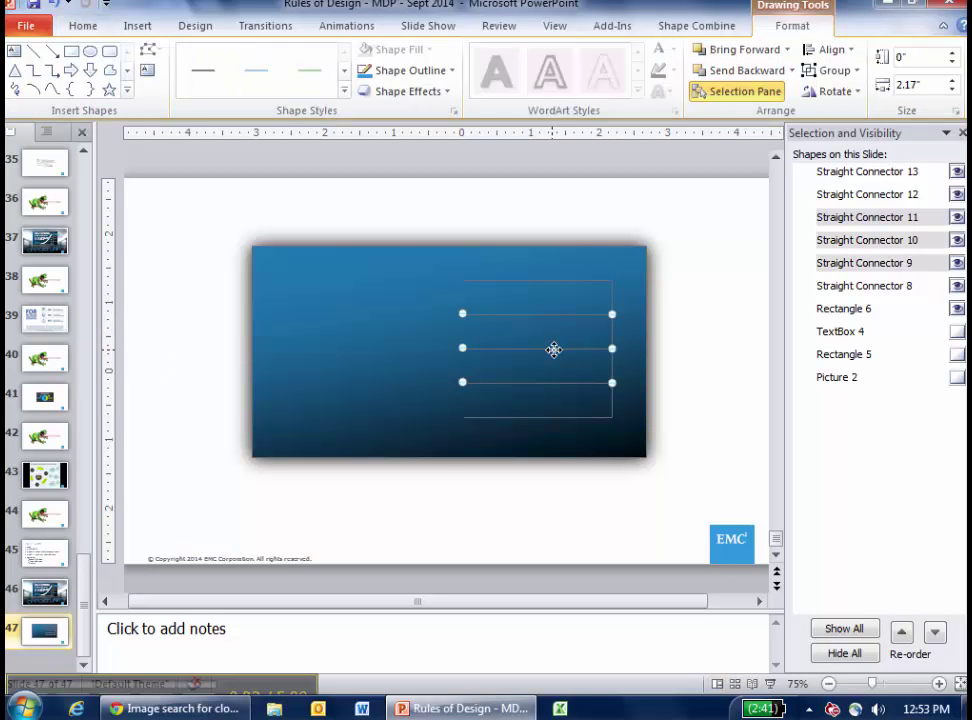
right_click(556, 349)
left_click(605, 590)
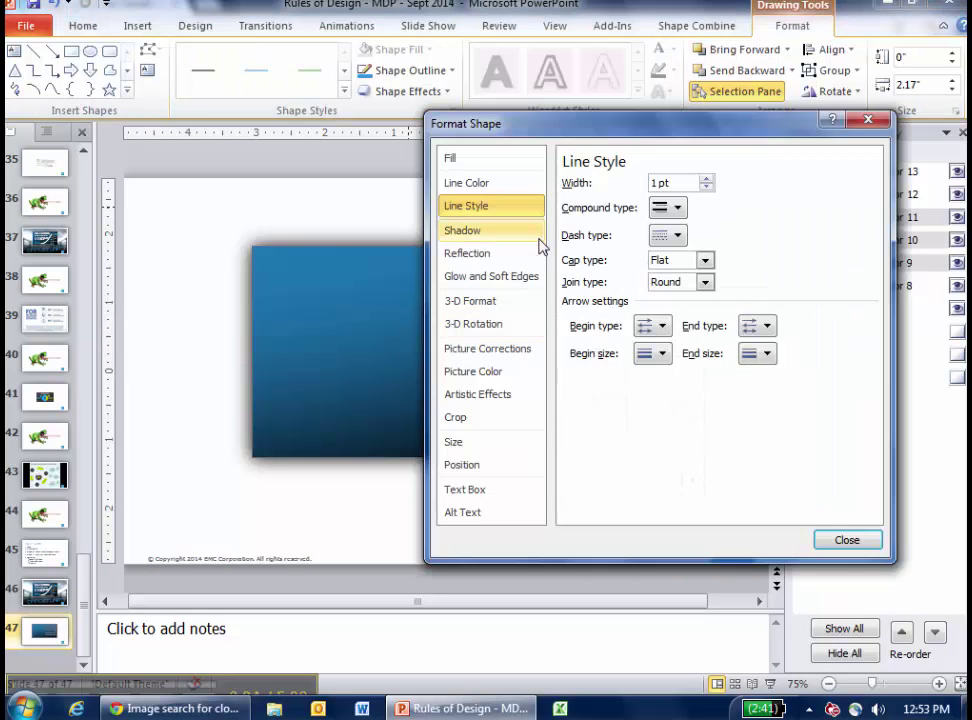
left_click(680, 236)
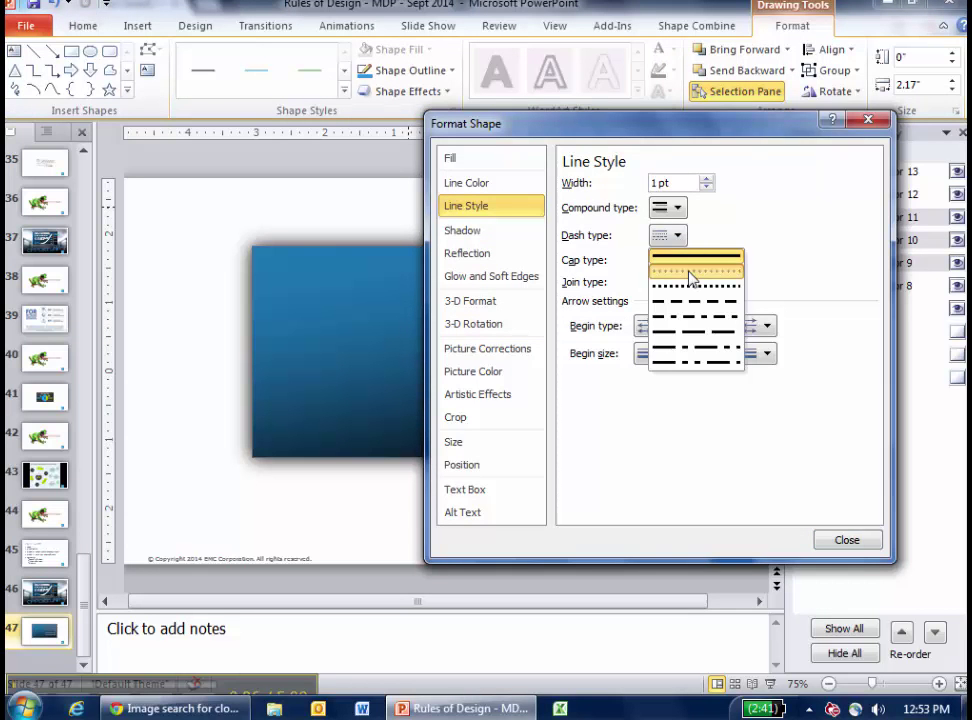
left_click(690, 272)
left_click_drag(672, 124, 202, 169)
left_click(377, 570)
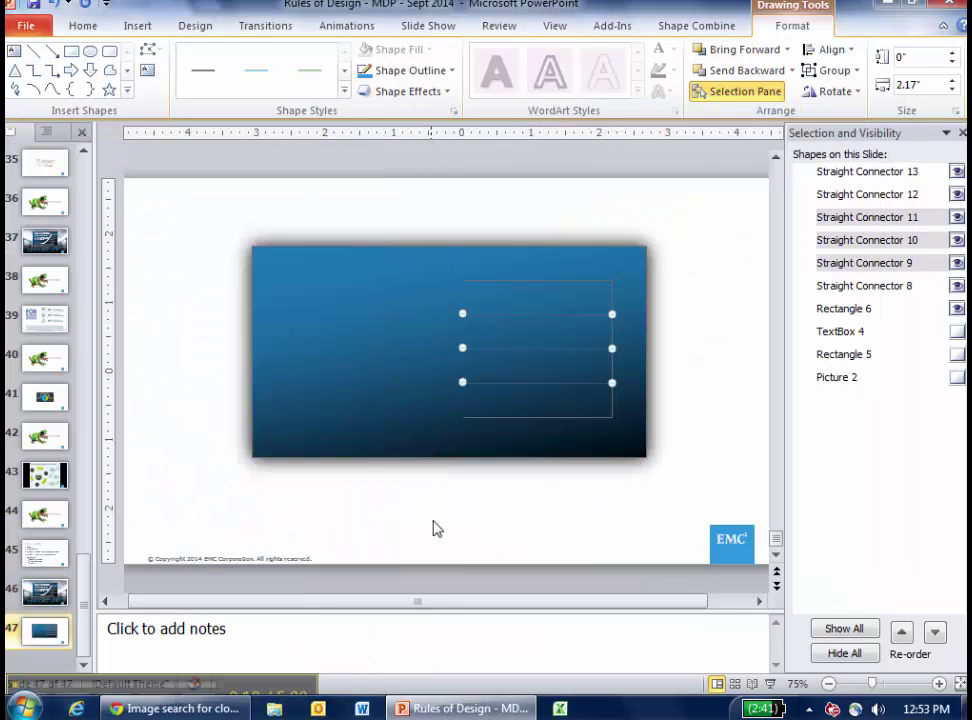
Step: Recolor the bottom horizontal line and the vertical line at its end with a light gray shade of the white theme color
left_click(545, 417)
left_click(612, 365, "shift")
right_click(612, 365)
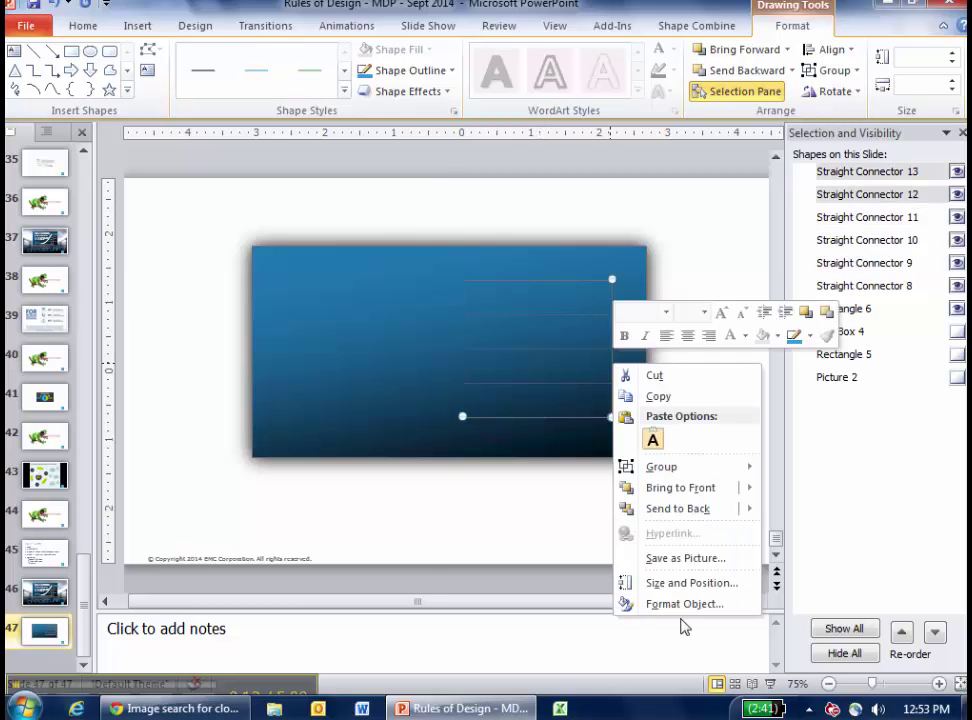
left_click(685, 604)
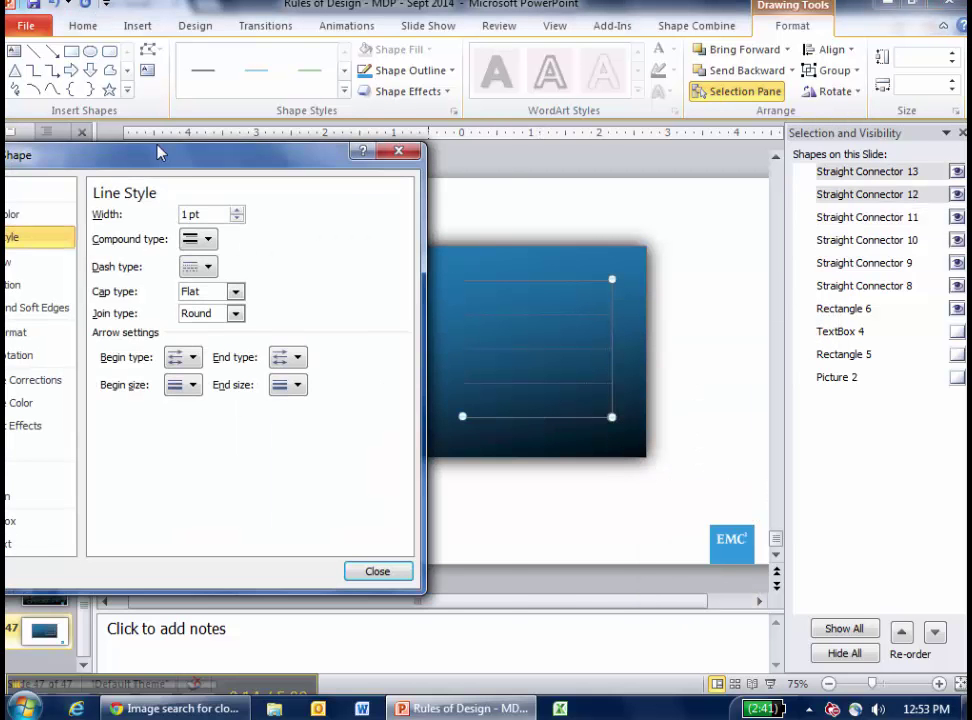
left_click_drag(157, 152, 345, 224)
left_click(185, 283)
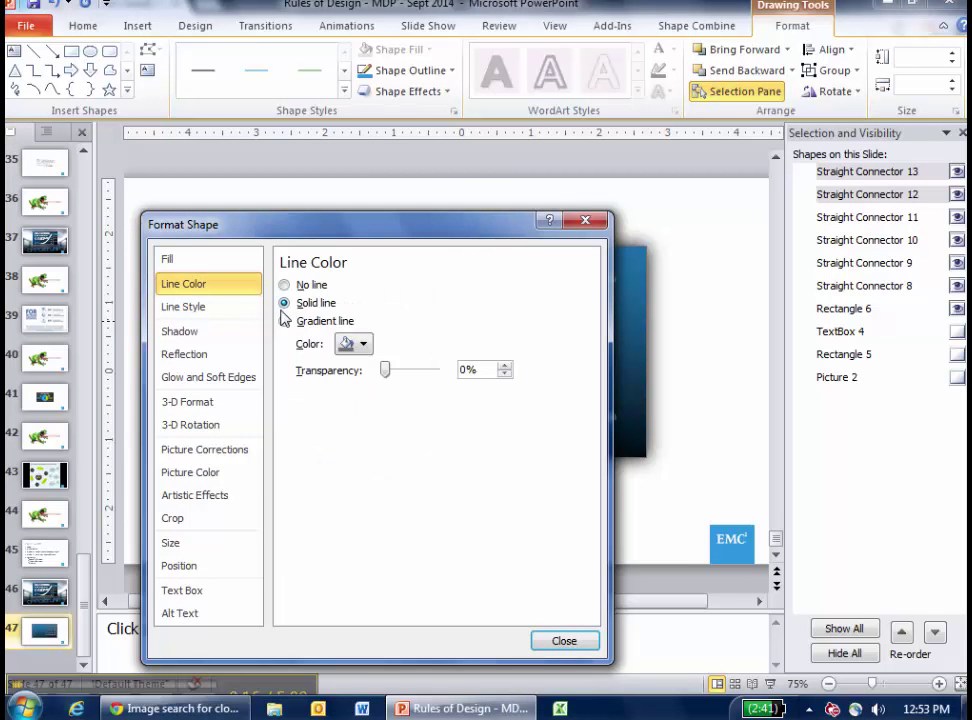
left_click(345, 343)
left_click(343, 382)
left_click_drag(403, 228, 249, 204)
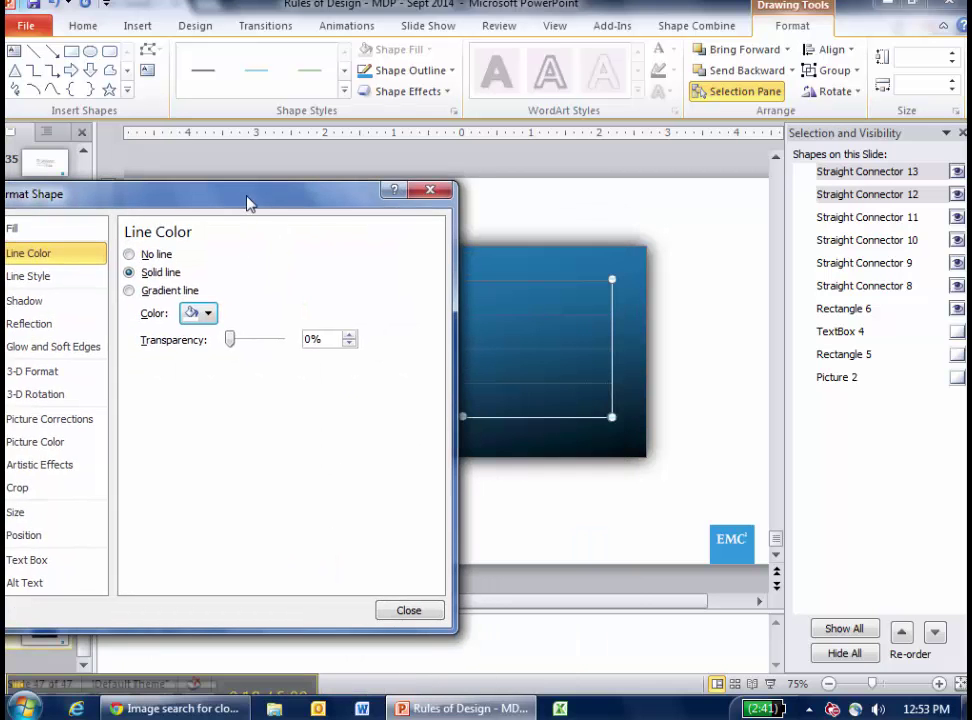
left_click(195, 312)
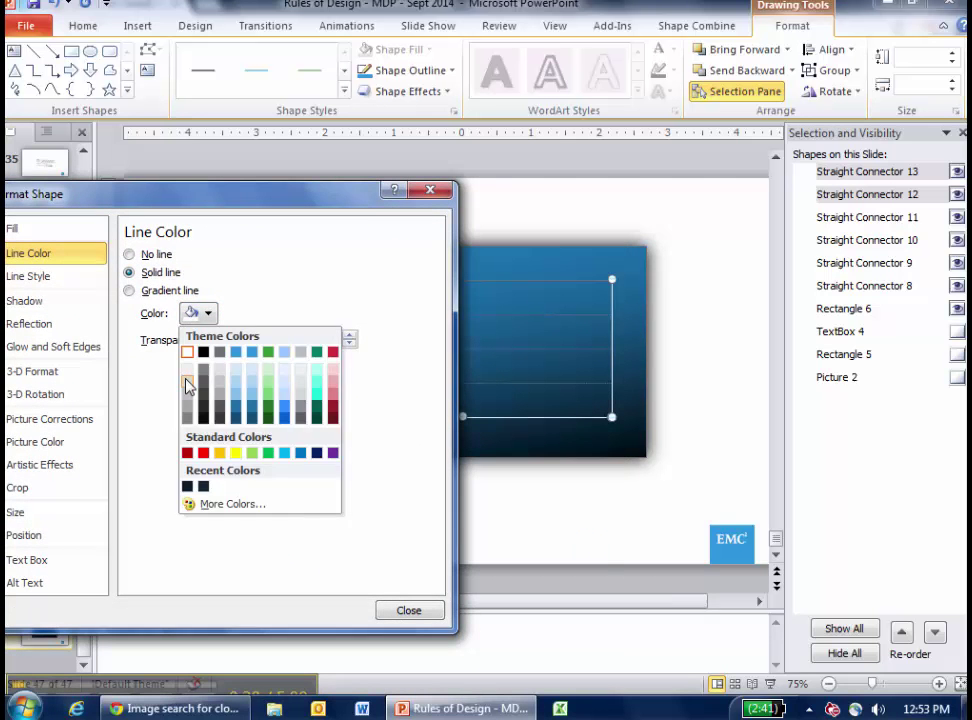
left_click(187, 382)
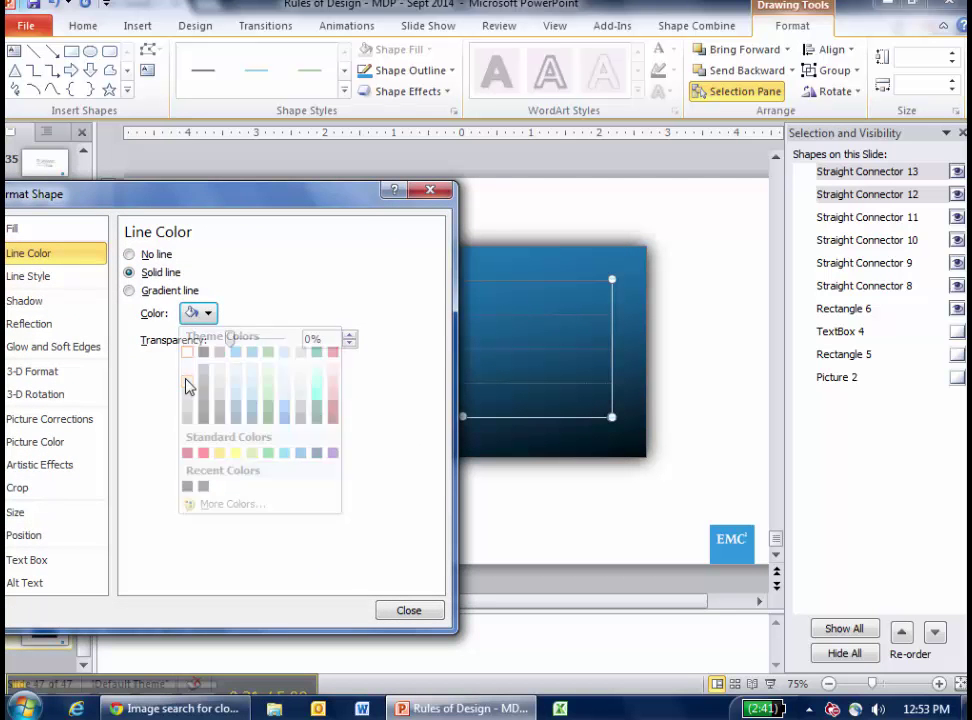
left_click(420, 611)
Step: Move the top horizontal line down to just above the second line, keeping its ends aligned with the other lines
left_click(538, 283)
left_click_drag(534, 295, 532, 304)
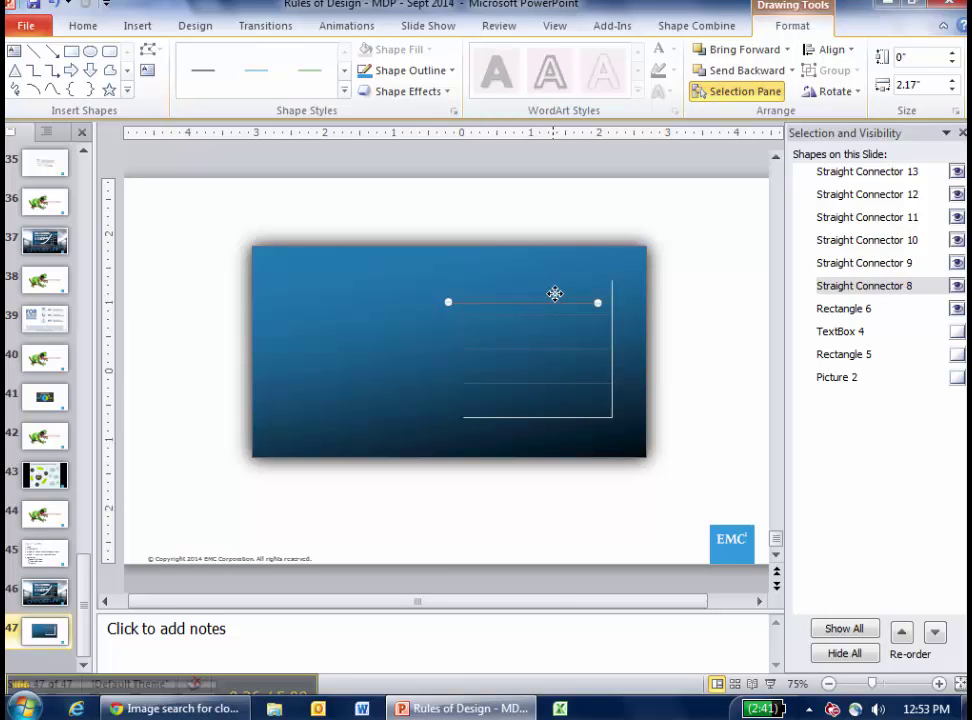
right_click(545, 306)
key("Escape")
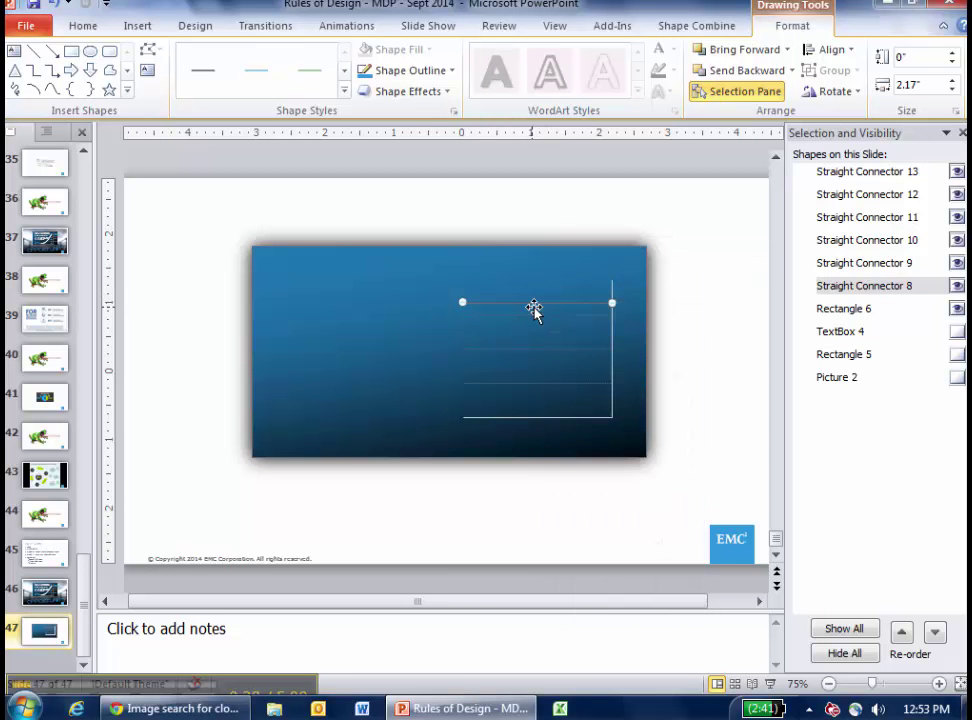
Step: Duplicate the top horizontal line and turn the copy into a vertical line about 1.76" tall, inside the grid's vertical edge and reaching the bottom line
key("ctrl+d")
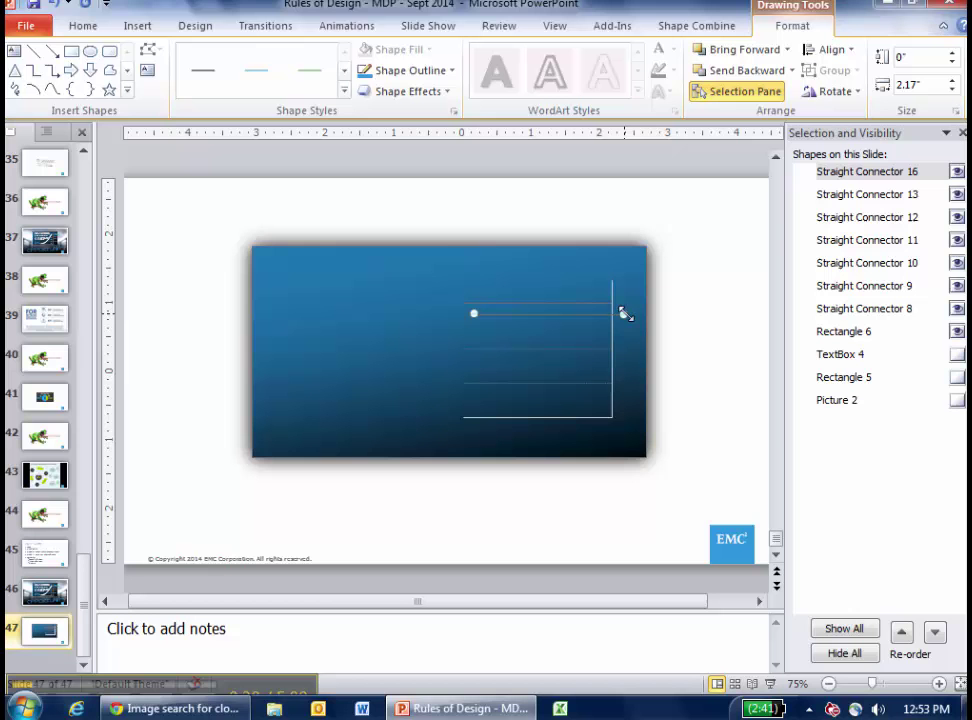
left_click_drag(476, 402, 517, 364)
left_click_drag(589, 348, 589, 331)
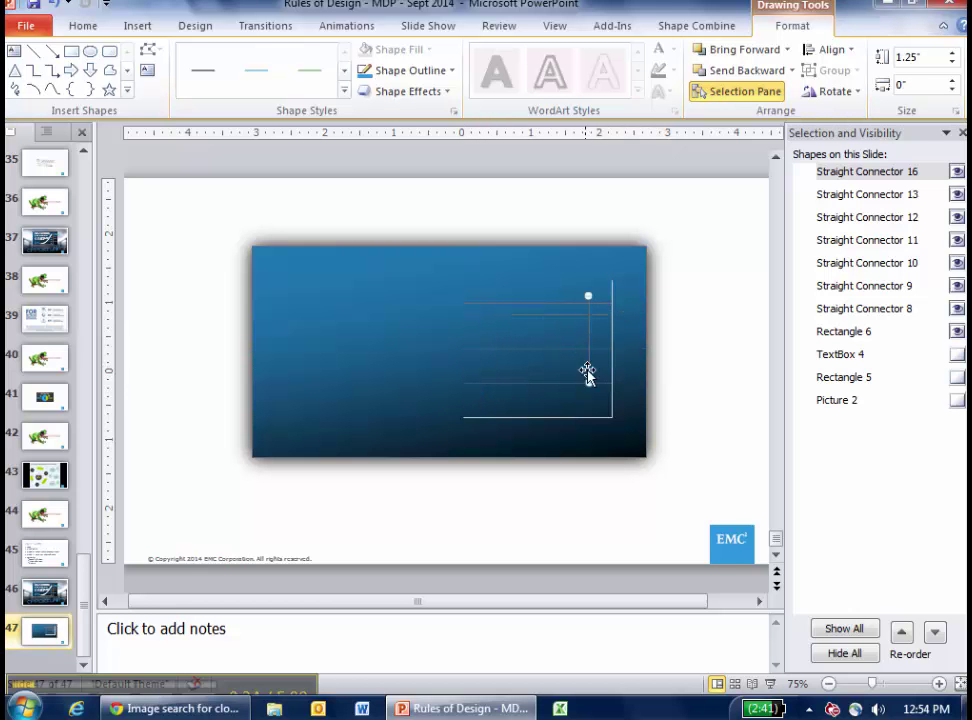
left_click_drag(588, 382, 588, 417)
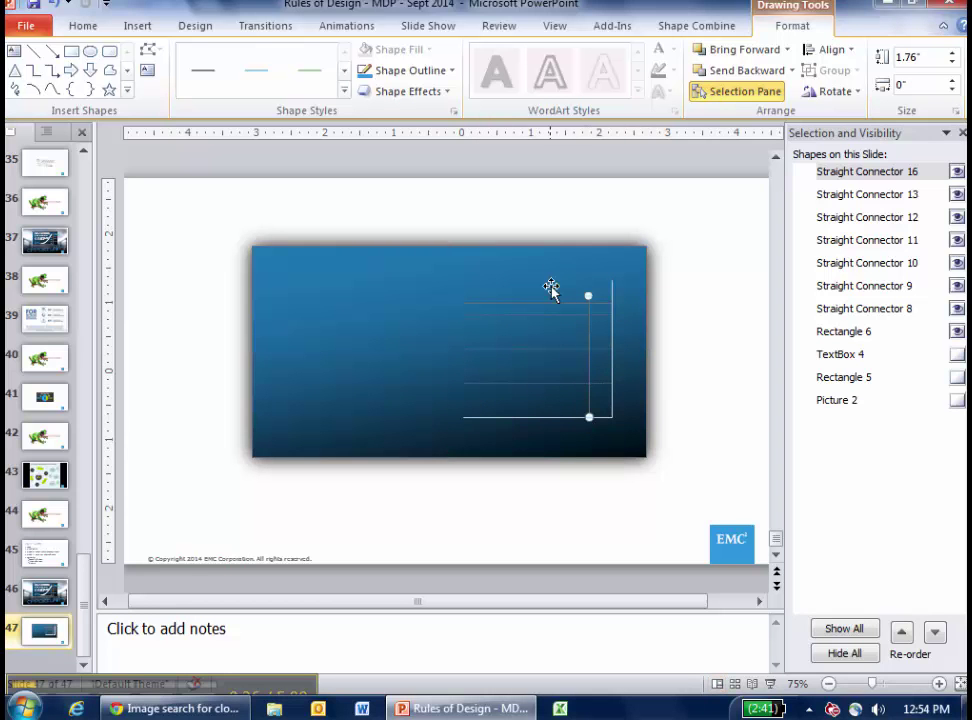
Step: Set the line color of the new vertical line and the top horizontal line to the blue theme color
left_click(549, 304, "shift")
right_click(557, 305)
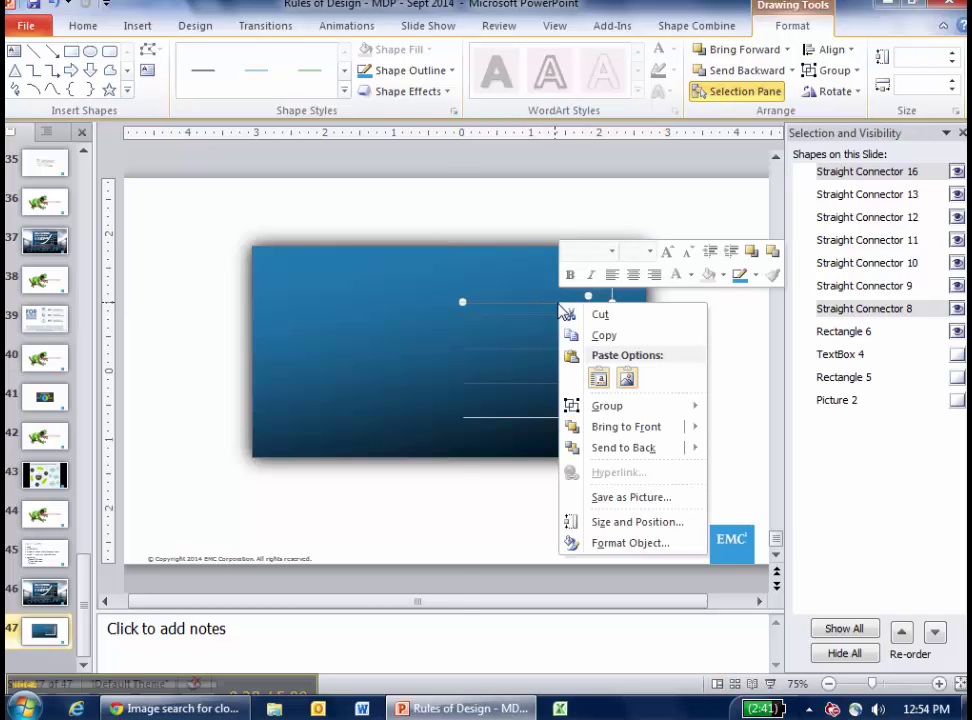
left_click(597, 541)
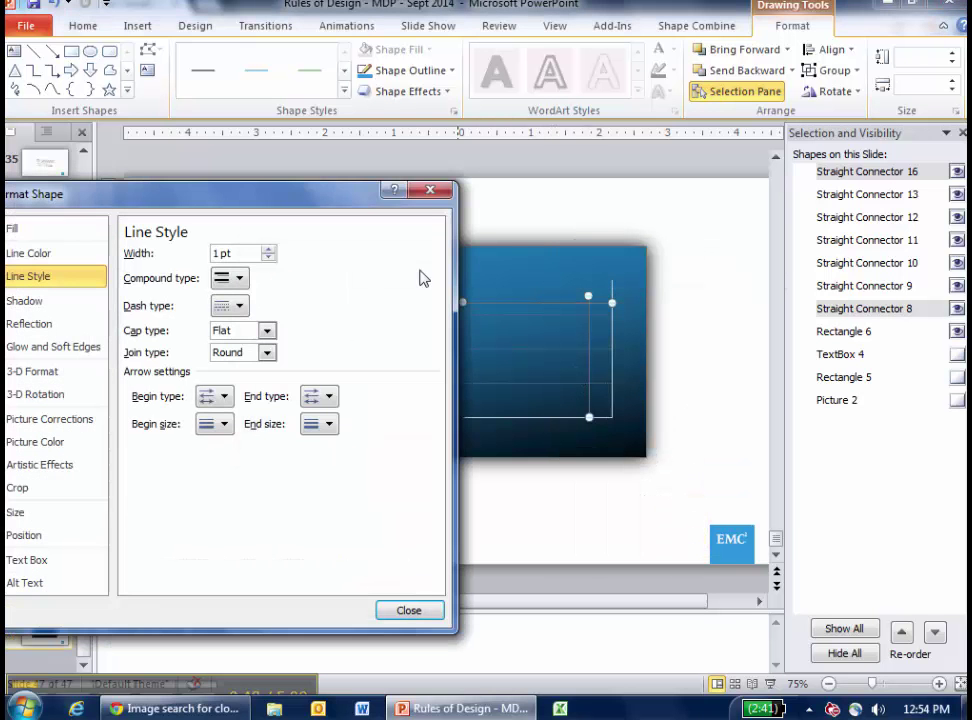
left_click(61, 253)
left_click(203, 318)
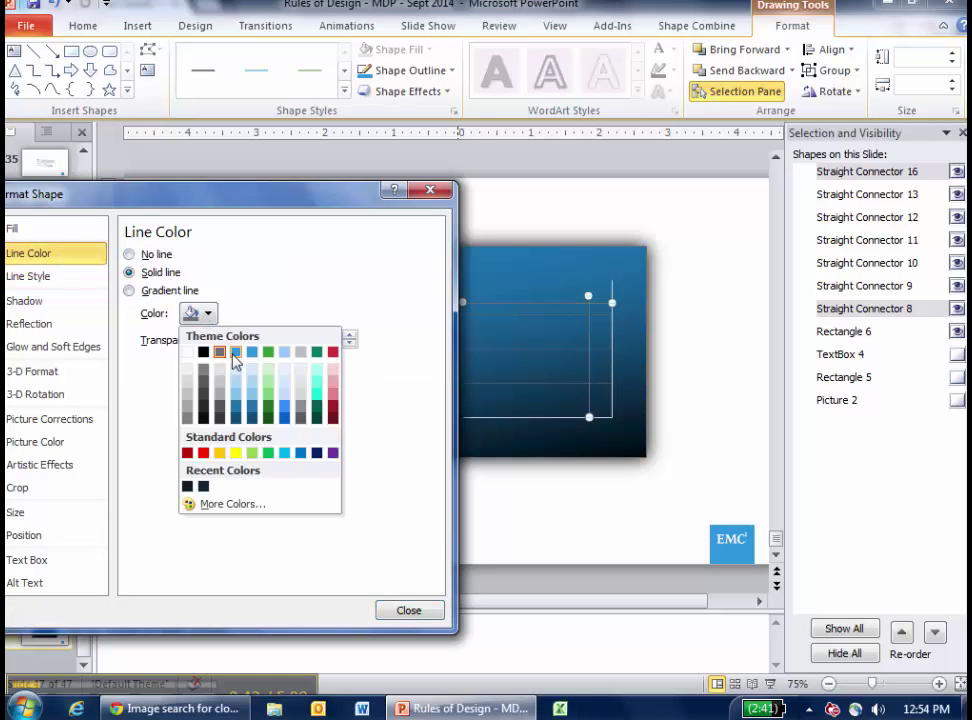
left_click(240, 362)
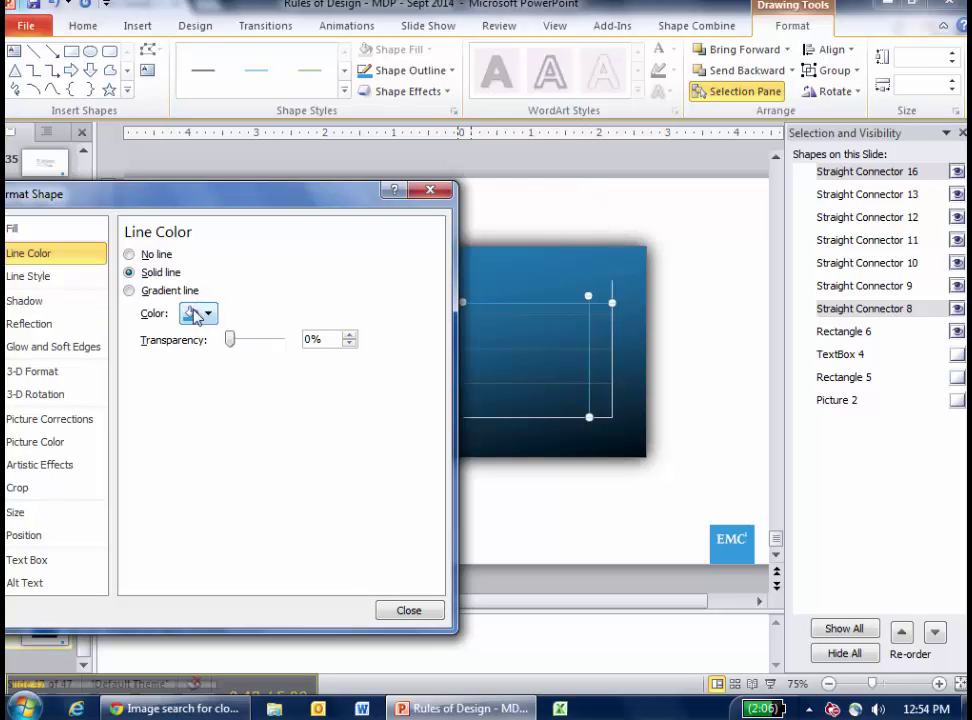
left_click_drag(155, 193, 214, 184)
Step: Give the two blue lines a square-dot dash style and a width of 1.5 pt
left_click(104, 265)
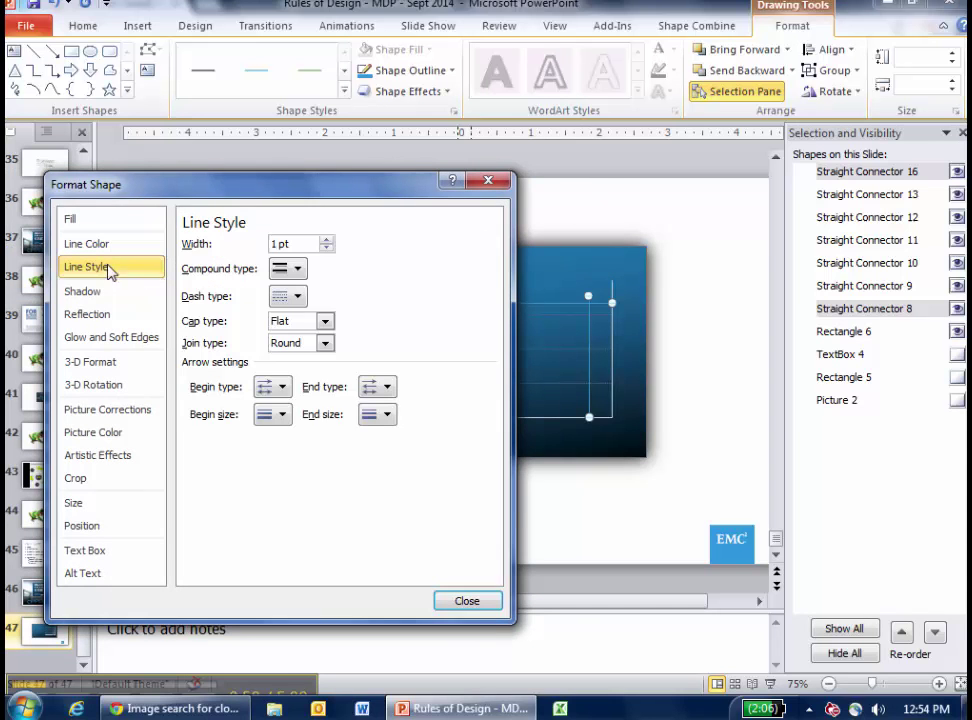
left_click(283, 296)
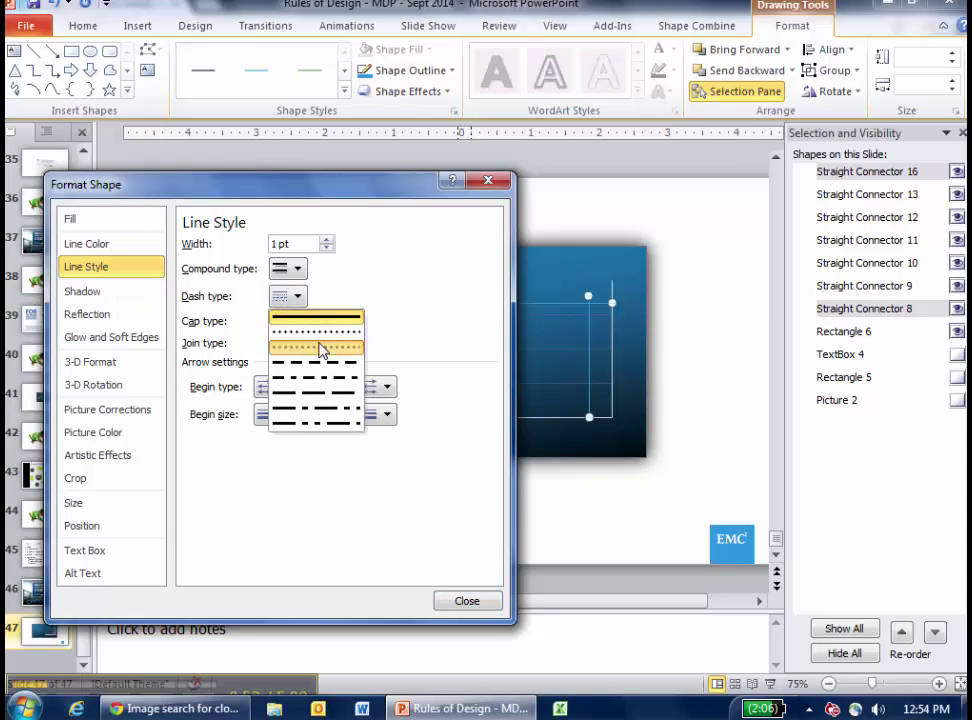
left_click(288, 342)
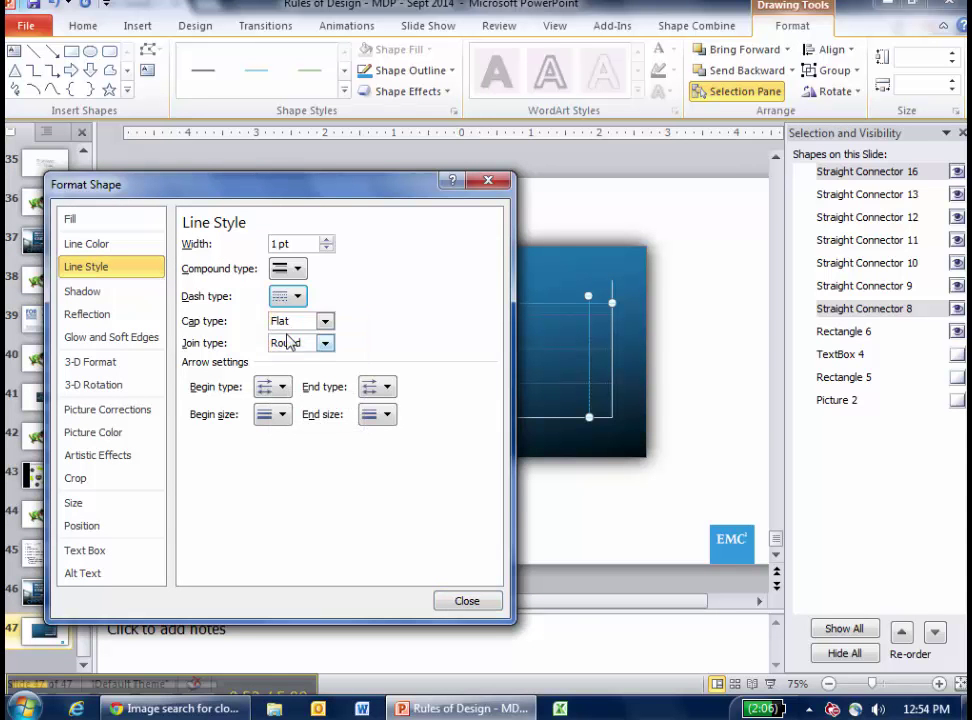
double_click(327, 241)
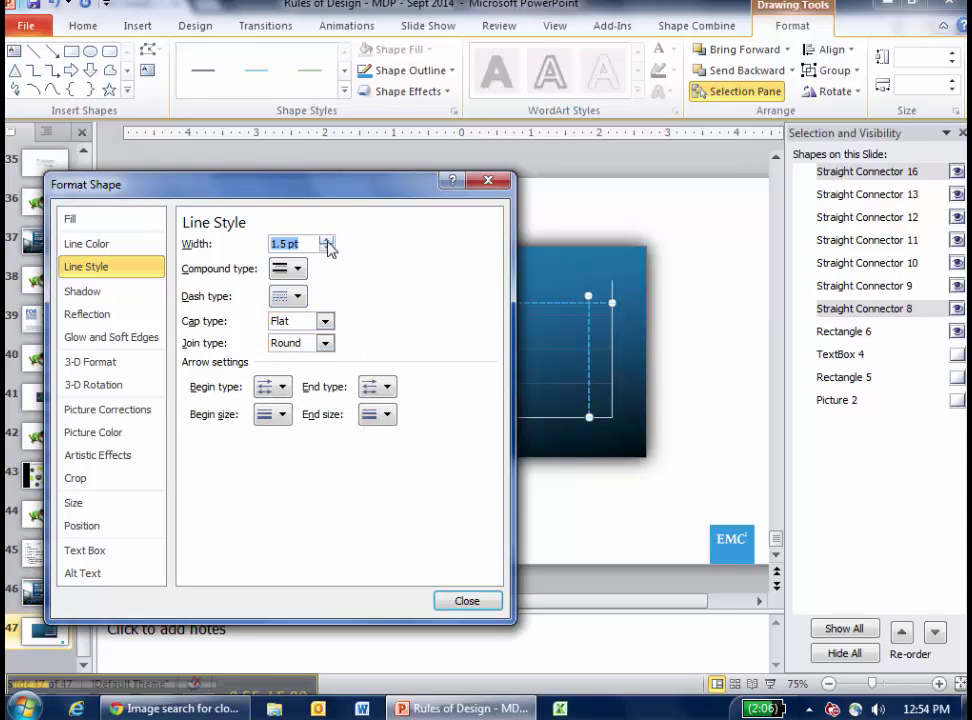
left_click(467, 600)
Step: Apply the centered outer shadow preset to all seven chart lines and set the shadow size to 100%
mouse_move(655, 192)
left_mouse_down()
mouse_move(541, 447)
mouse_move(427, 503)
mouse_move(440, 464)
left_mouse_up()
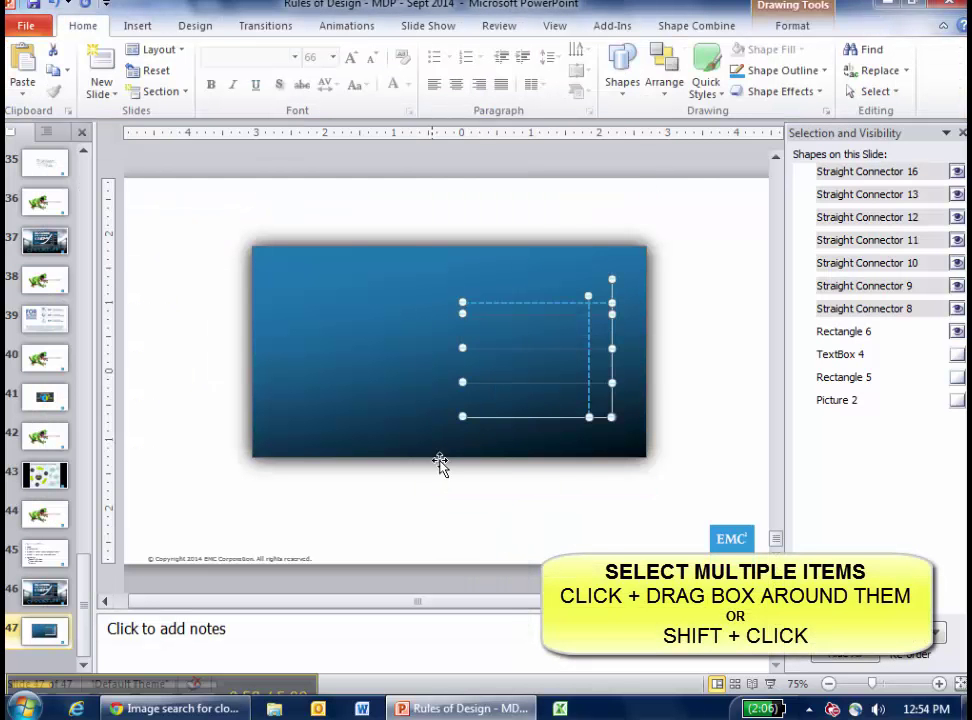
right_click(509, 420)
left_click(575, 661)
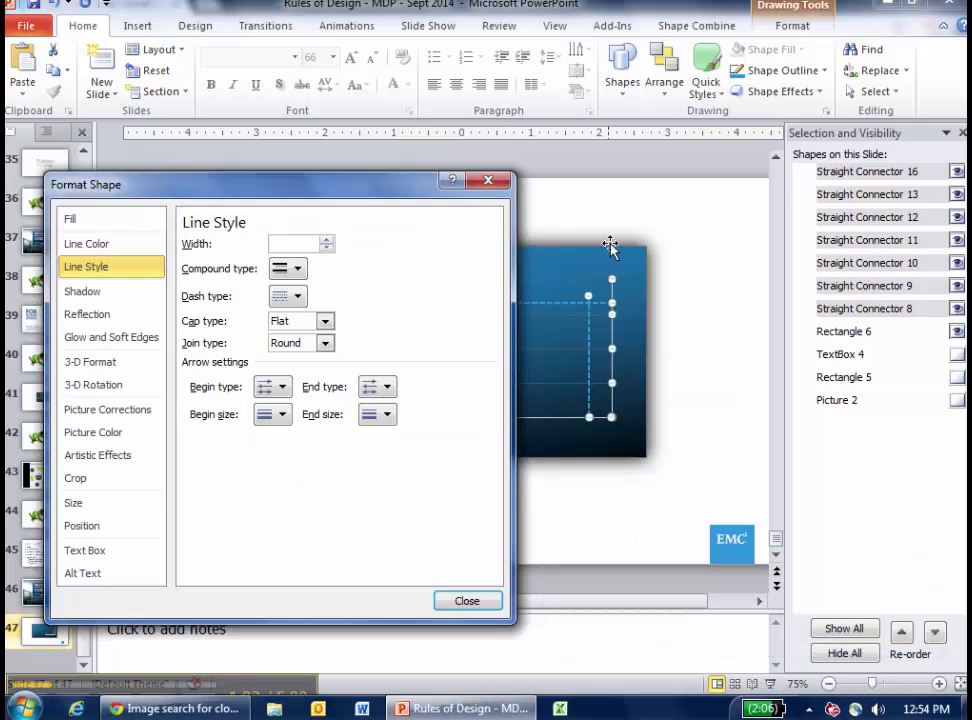
left_click_drag(370, 195, 350, 170)
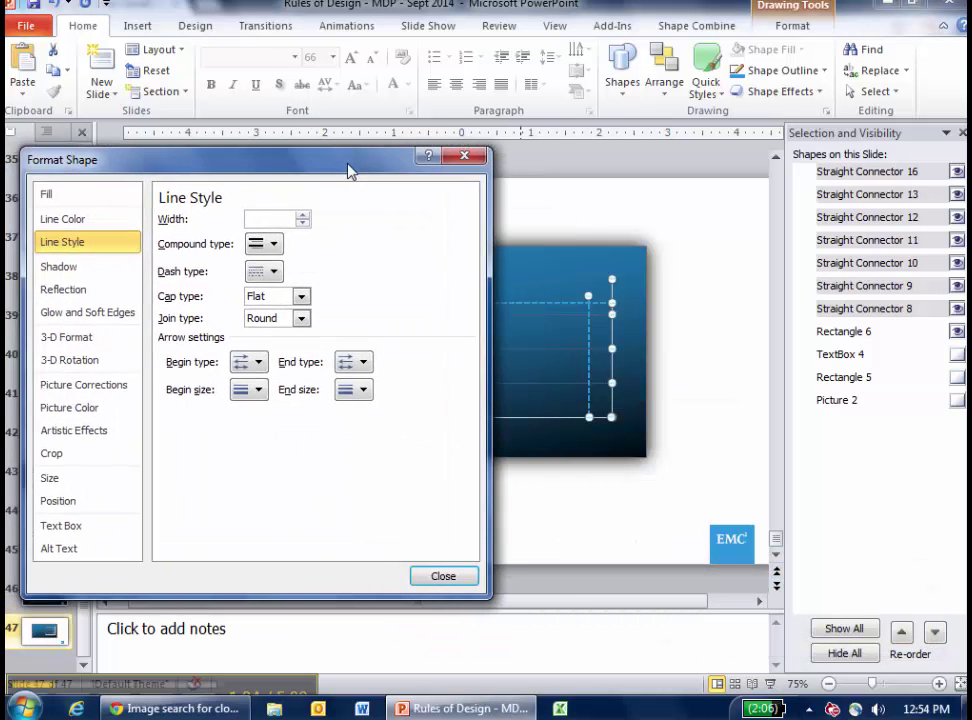
left_click(122, 266)
left_click(234, 222)
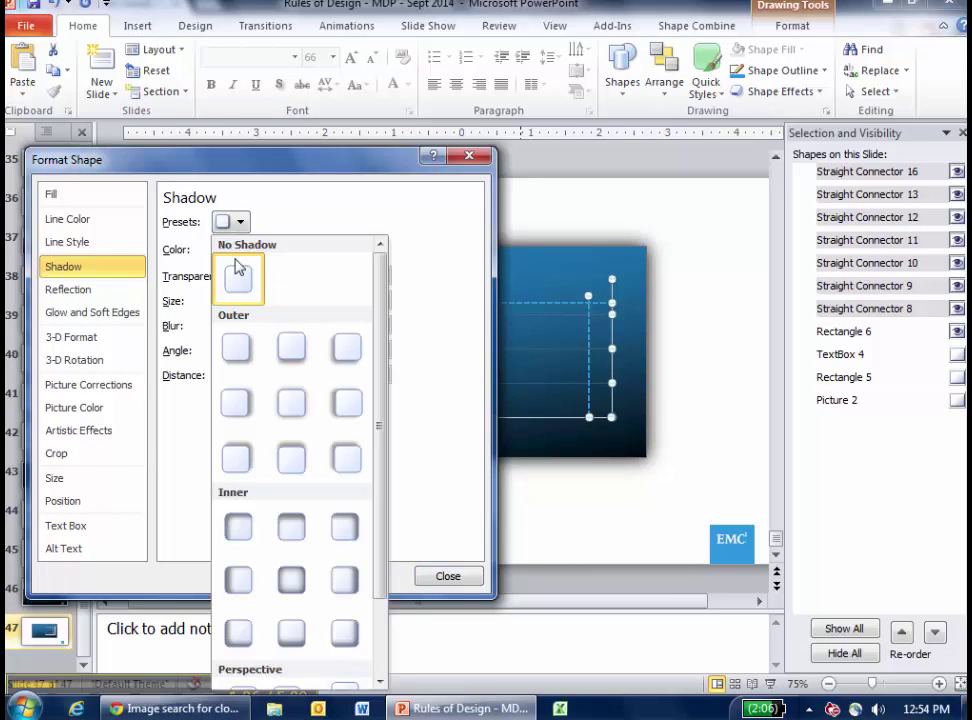
left_click(290, 414)
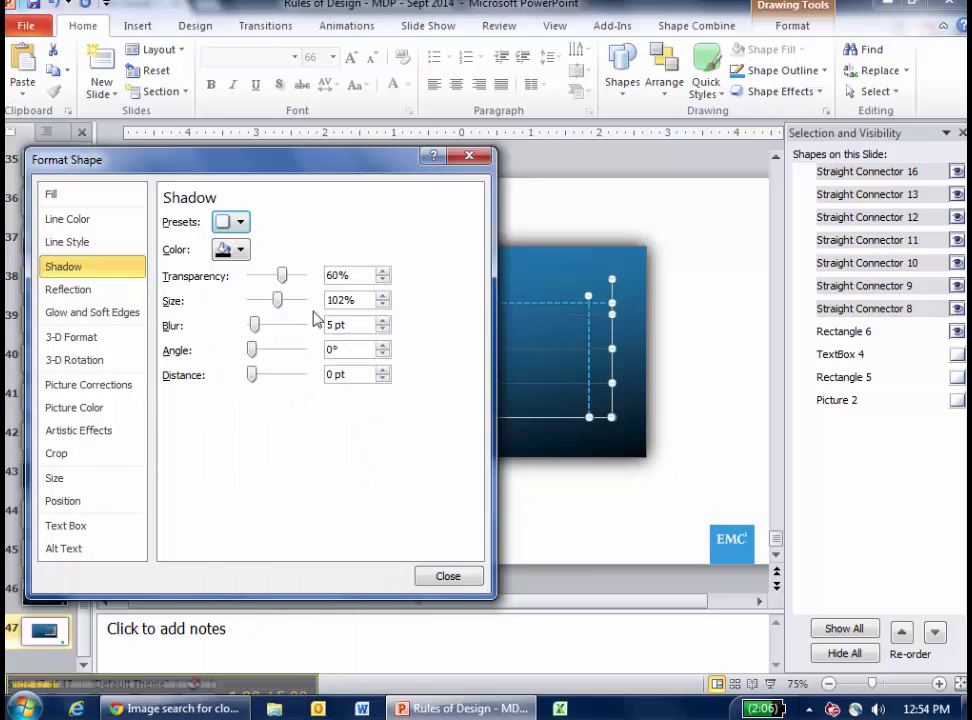
left_click(382, 305)
left_click(382, 305)
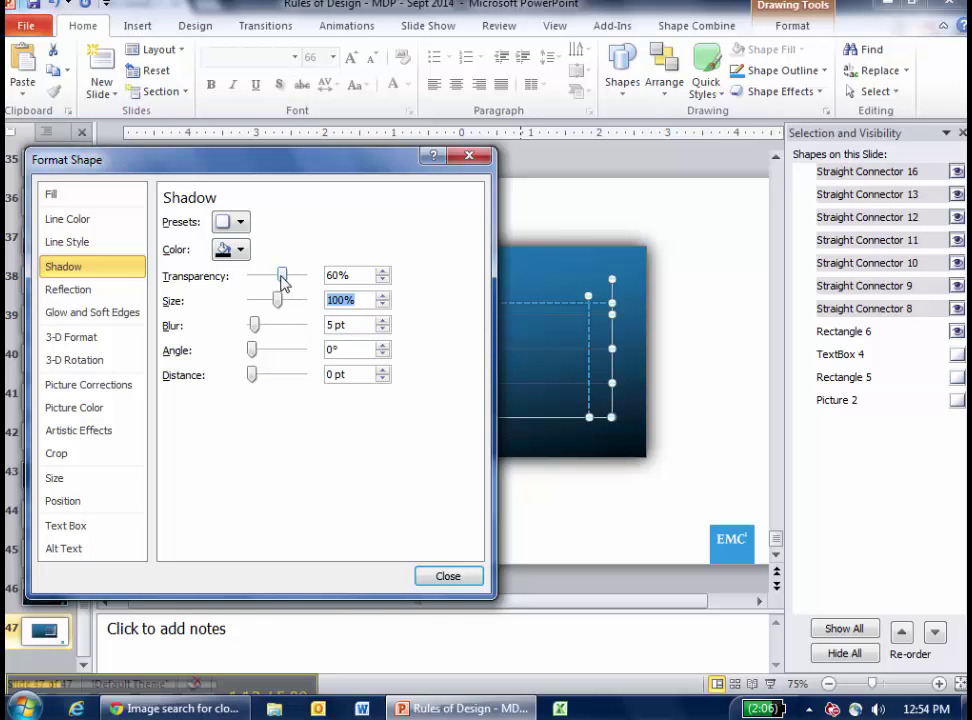
Step: Change the chart lines' shadow color to white with 58% transparency, and deselect the lines
left_click_drag(281, 276, 212, 270)
left_click(231, 250)
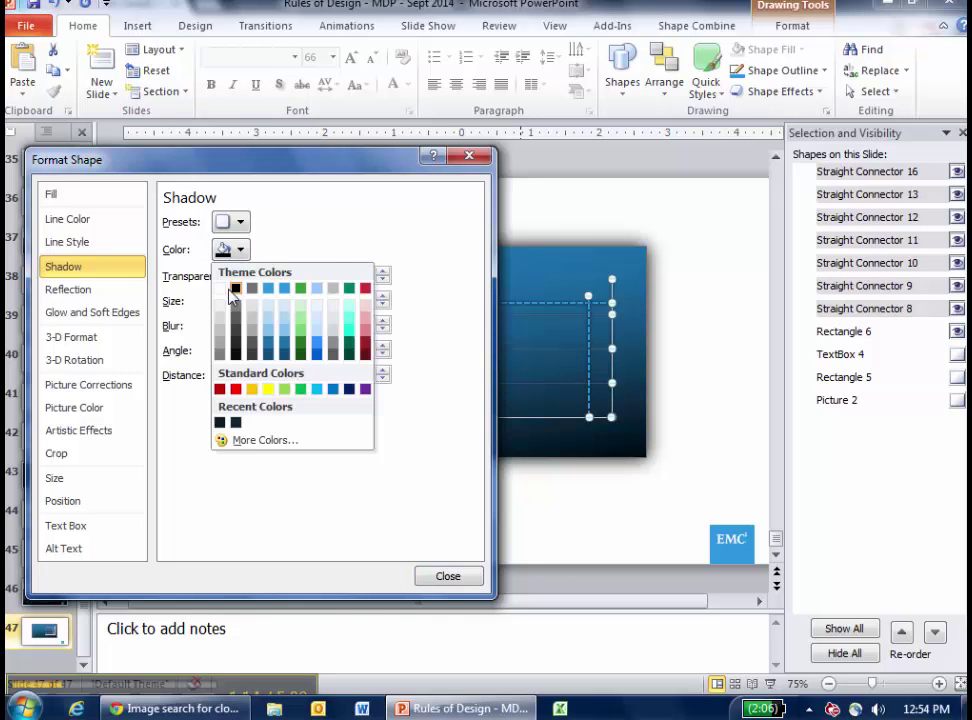
left_click(224, 289)
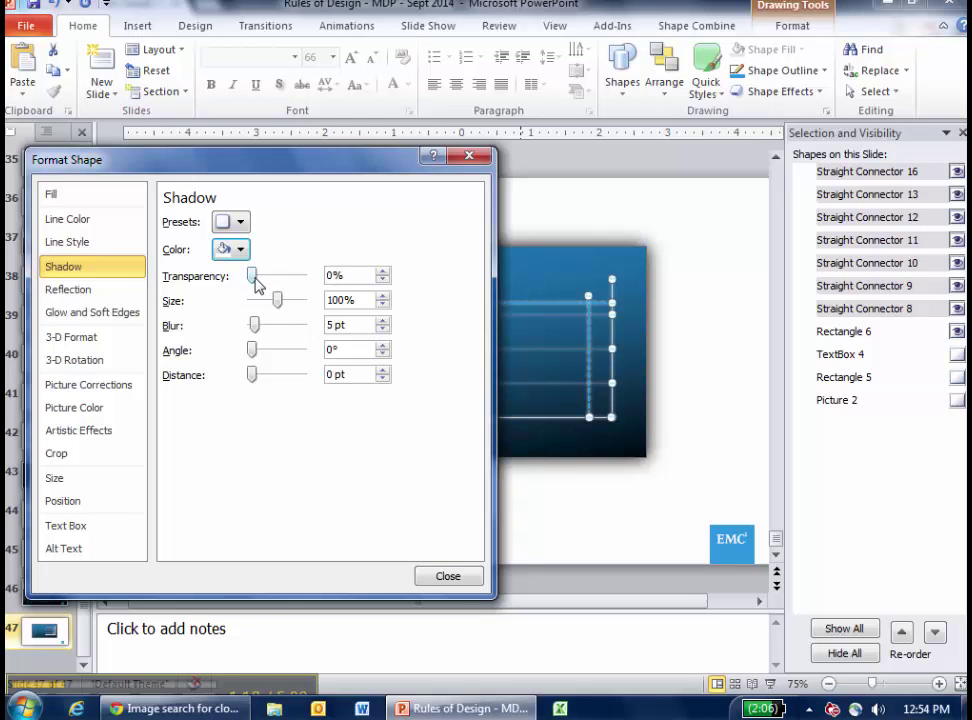
left_click_drag(253, 278, 282, 275)
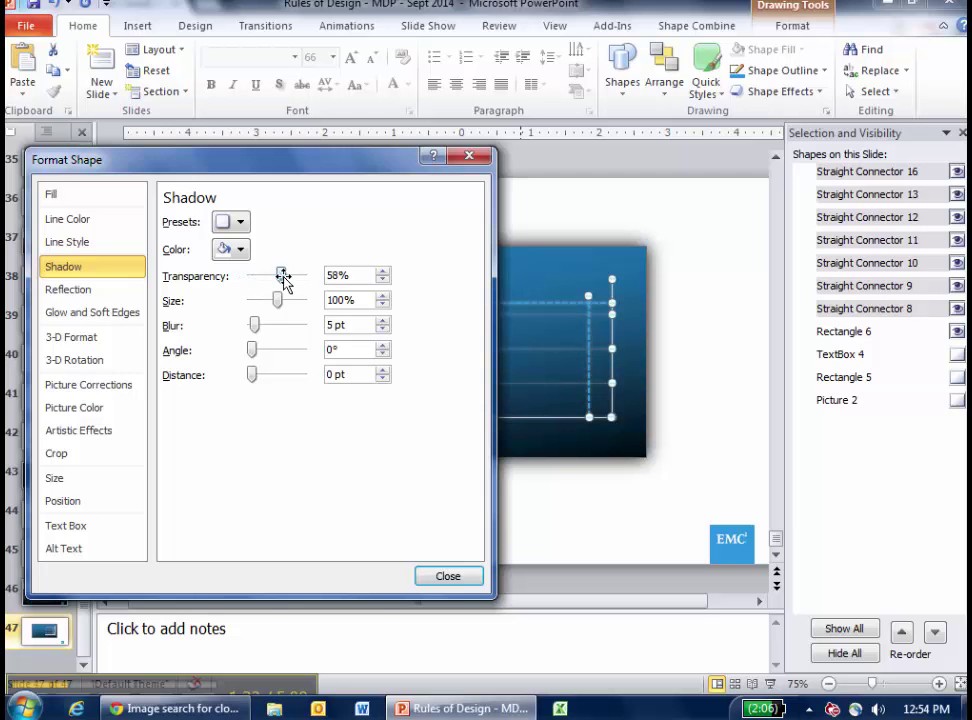
left_click(448, 576)
left_click(687, 357)
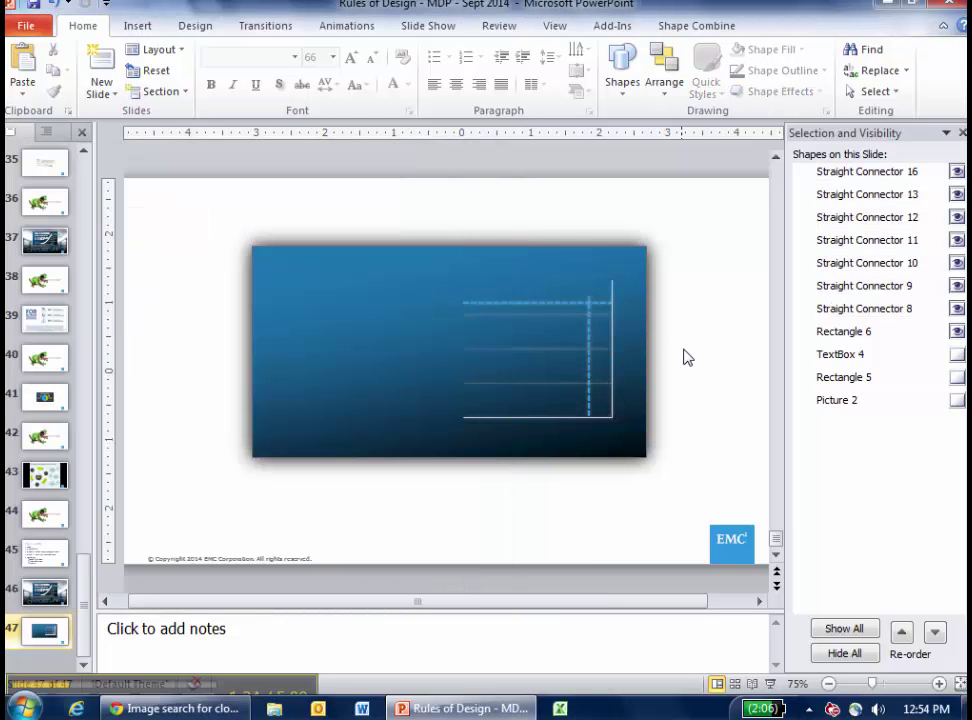
Step: After checking the reference chart on slide 46, draw a rising curve about 1.76" wide and 1.51" high on slide 47, ending where the dashed lines cross
left_click(38, 598)
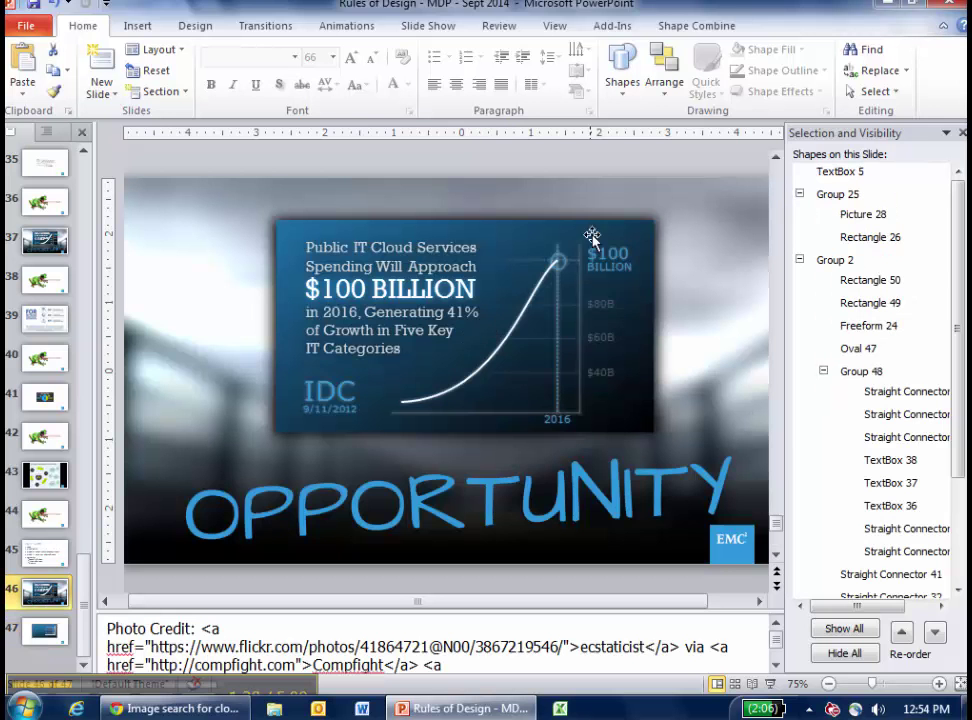
left_click(507, 330)
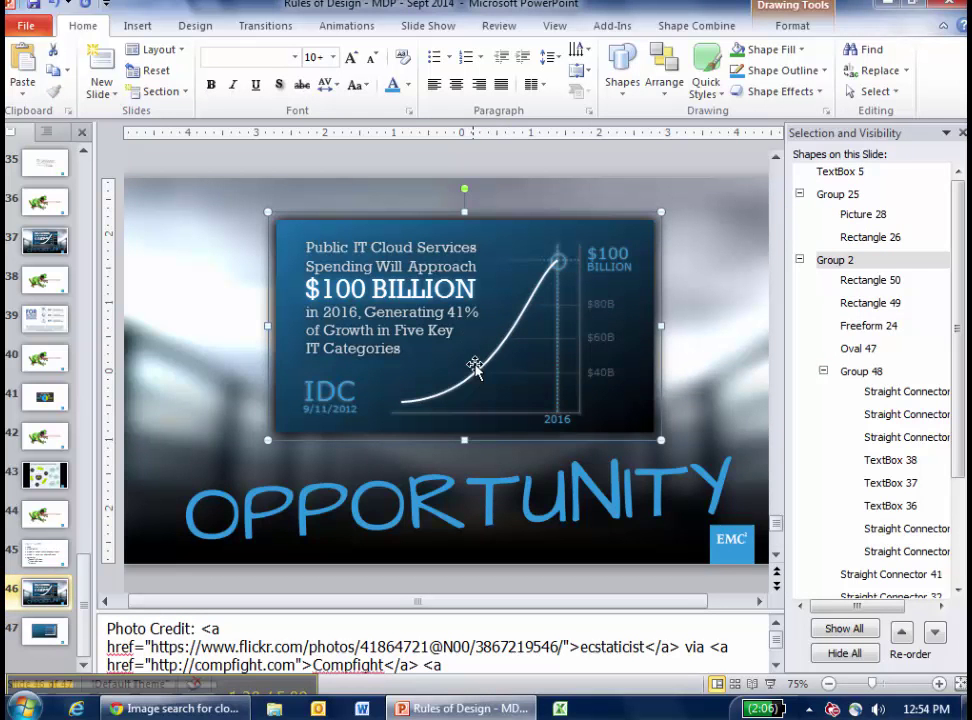
left_click(45, 630)
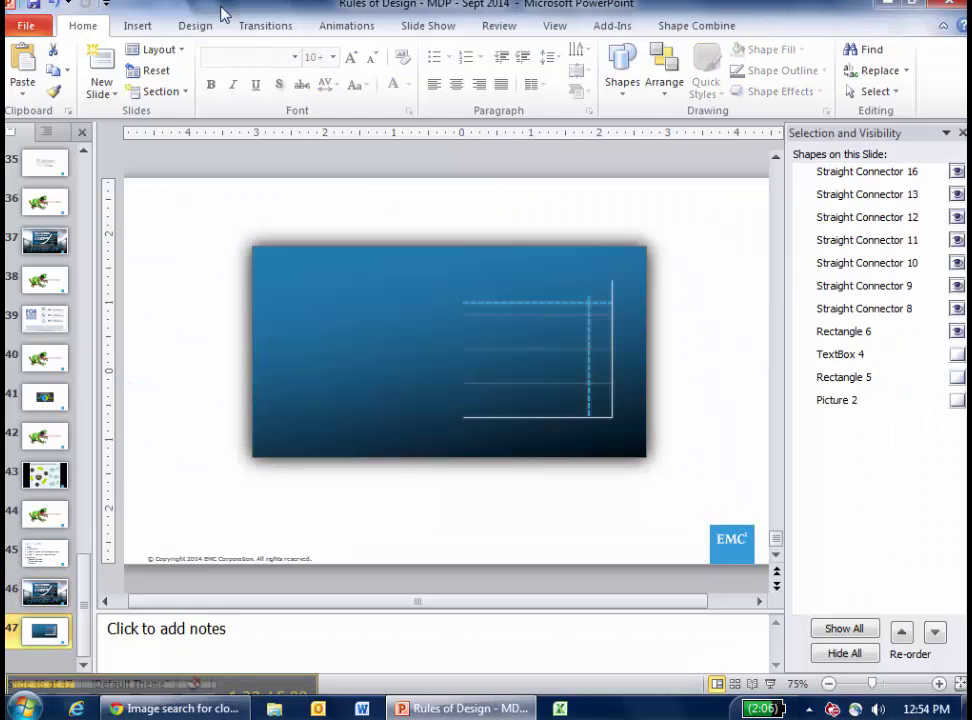
left_click(149, 30)
left_click(262, 75)
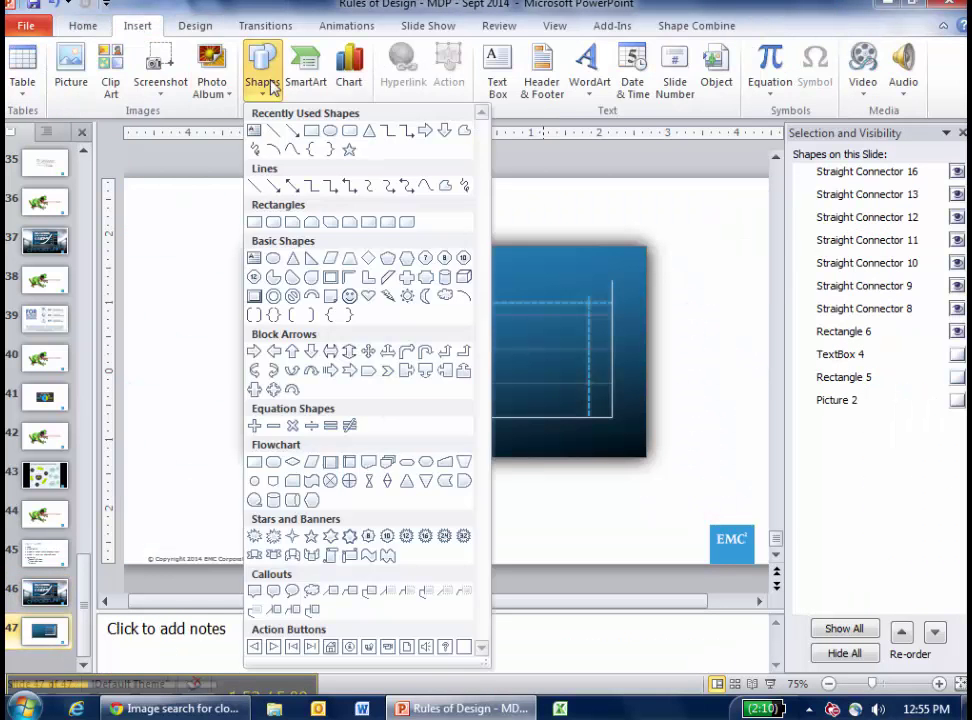
left_click(274, 150)
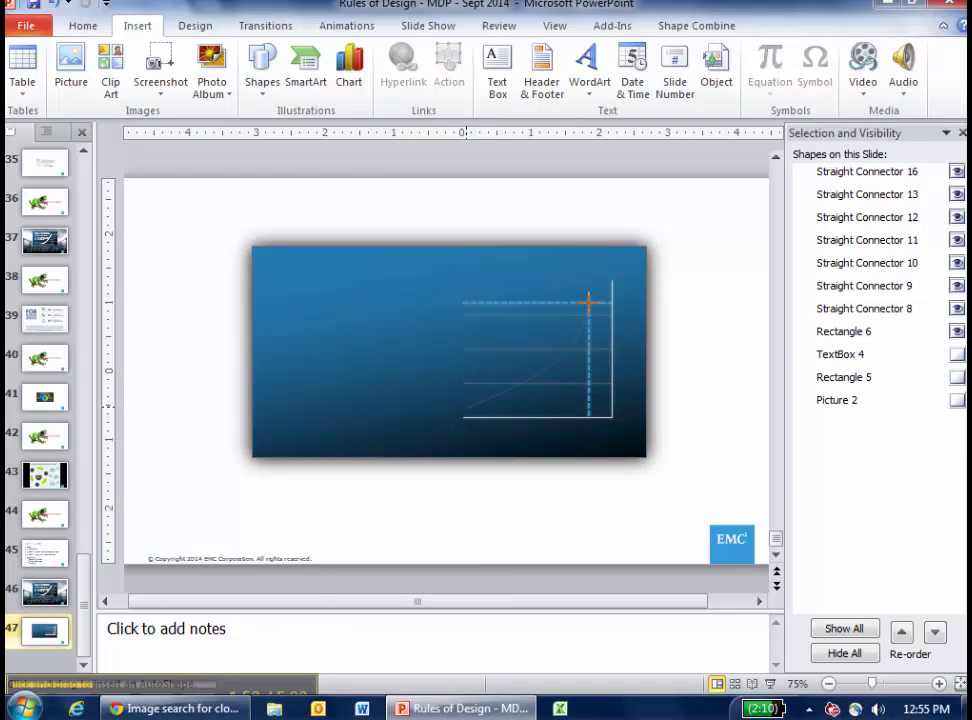
left_click_drag(589, 302, 467, 407)
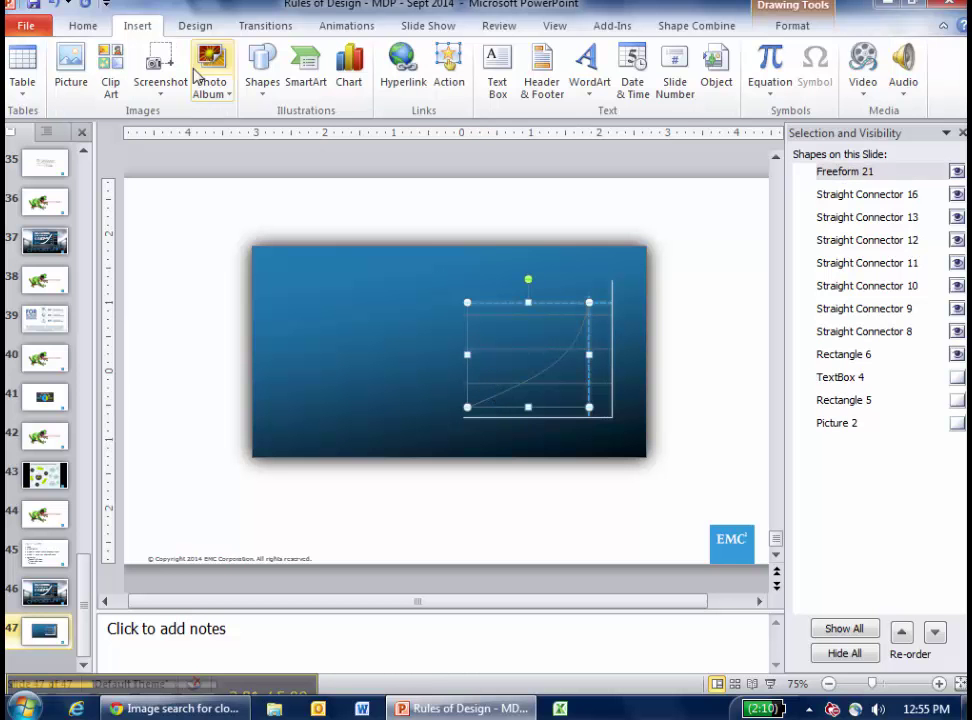
Step: Edit the points of the chart curve to smooth its bend near the middle, and reselect the curve
left_click(792, 25)
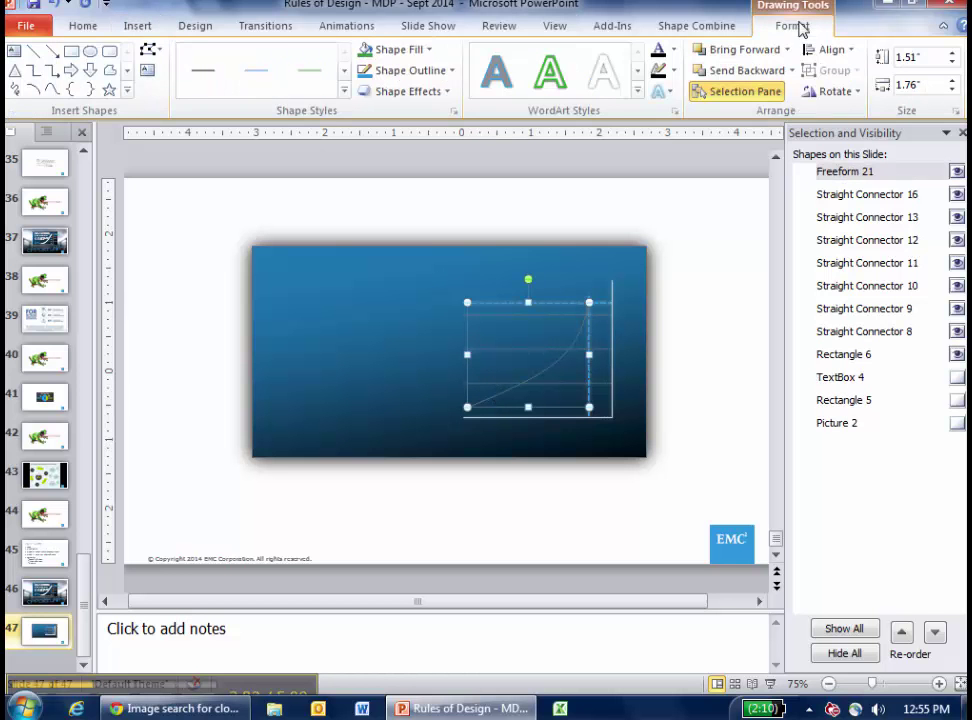
left_click(155, 52)
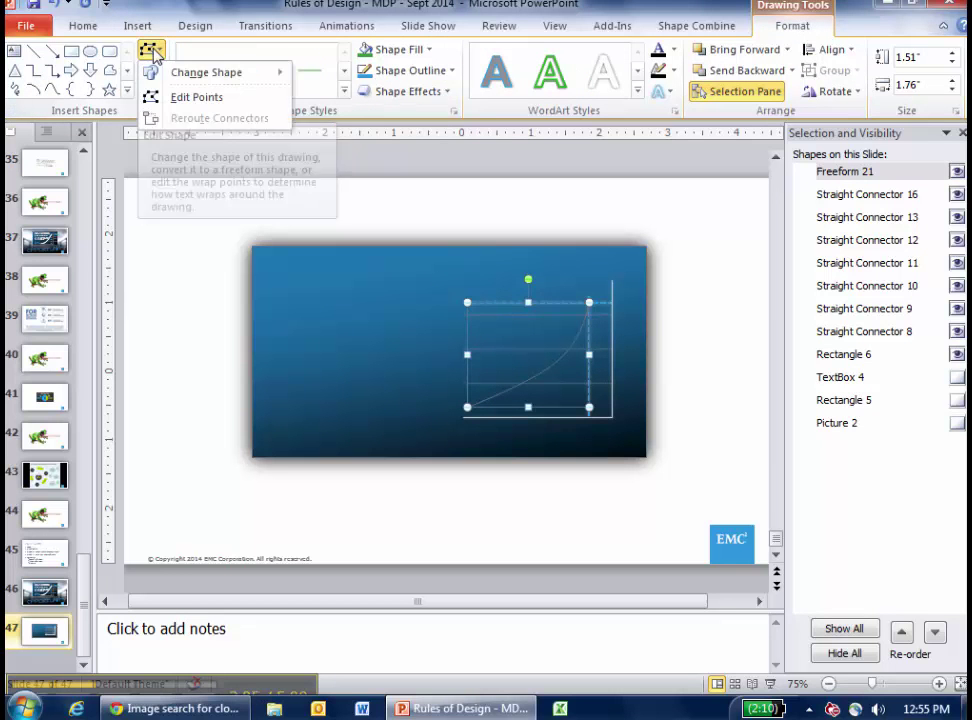
left_click(193, 99)
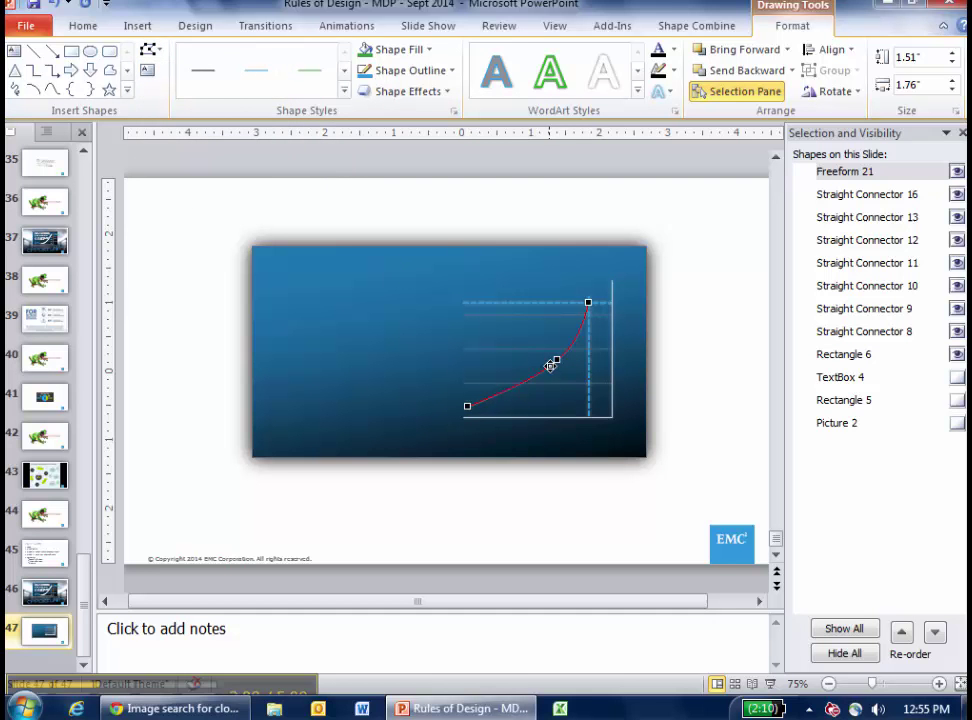
mouse_move(550, 366)
left_mouse_down()
mouse_move(535, 368)
mouse_move(549, 360)
left_mouse_up()
left_click(727, 210)
left_click(562, 347)
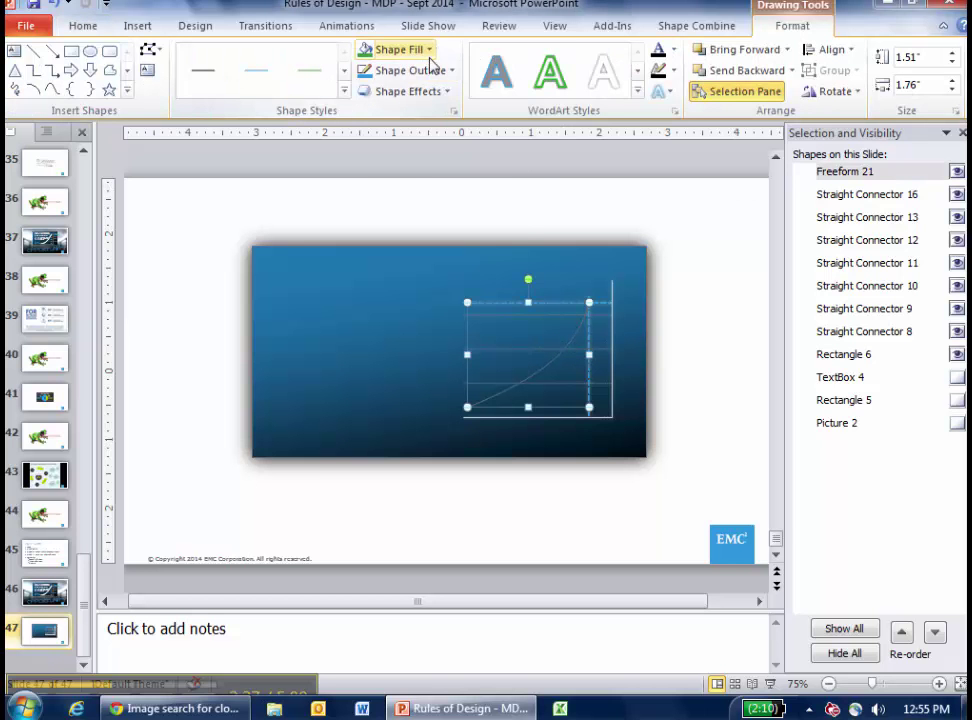
Step: Set the chart curve's outline color to white and deselect it
left_click(428, 49)
left_click(444, 70)
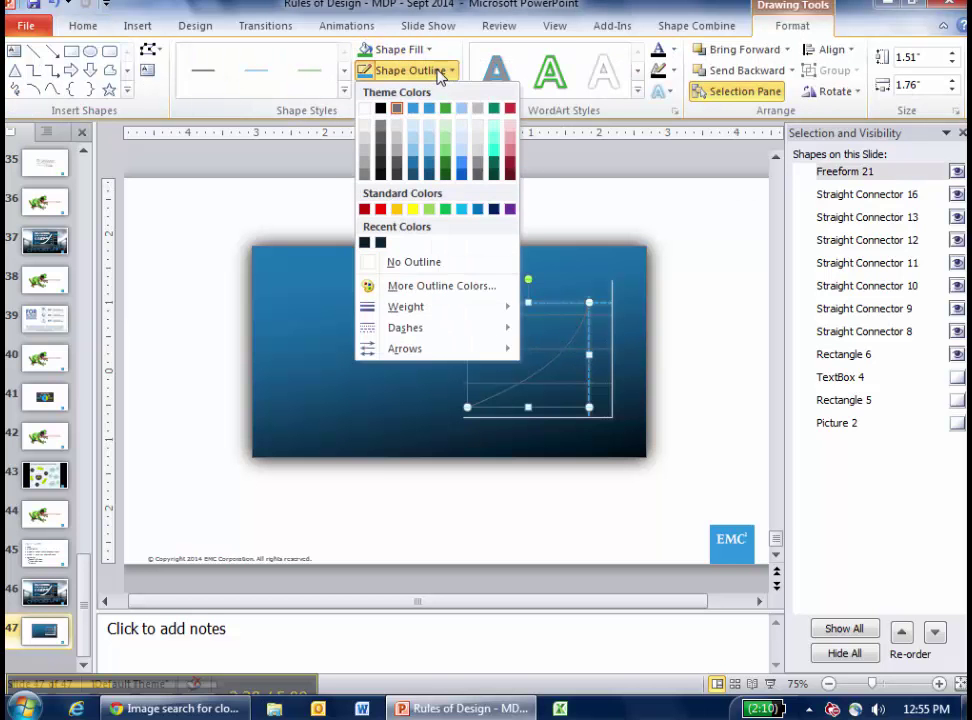
left_click(381, 113)
left_click(673, 332)
Step: Insert a text box containing TEST beside the blue panel on slide 47
key("Page_Up")
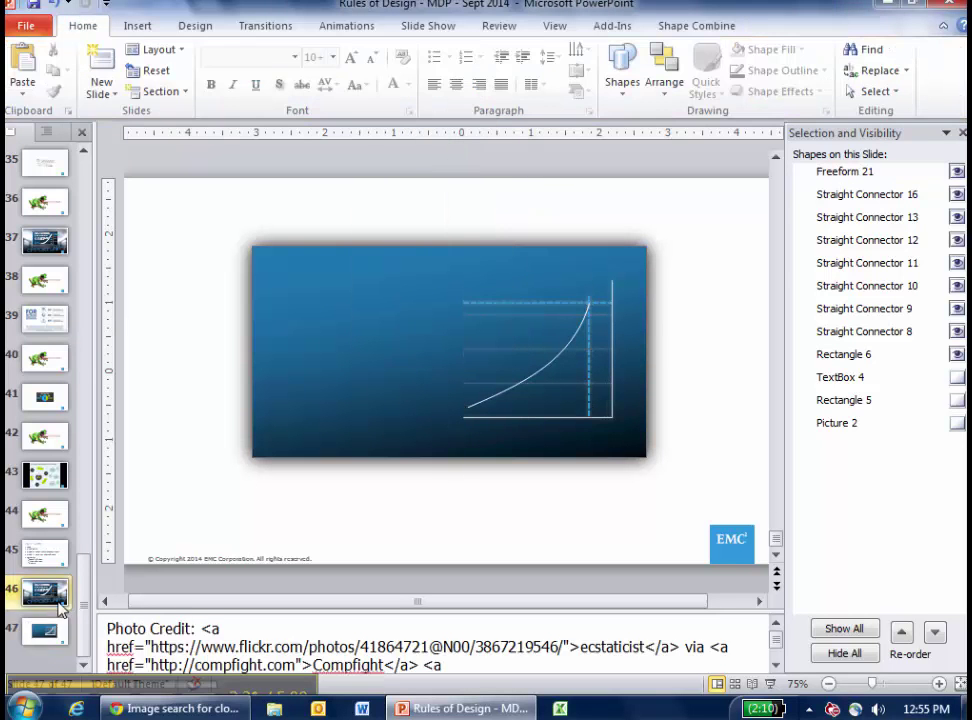
key("Page_Down")
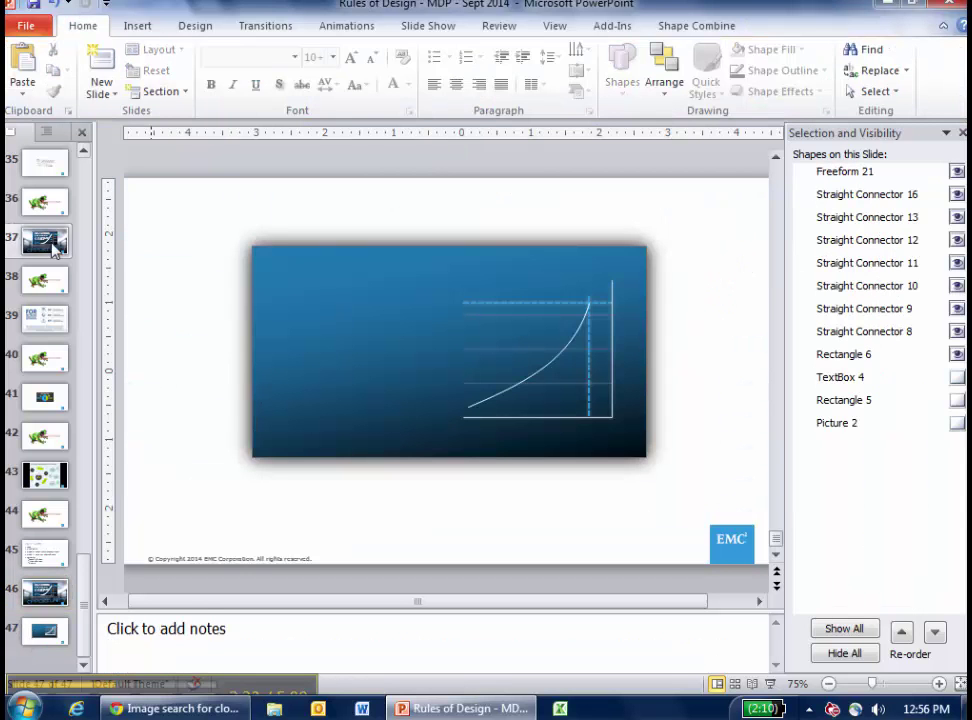
left_click(138, 30)
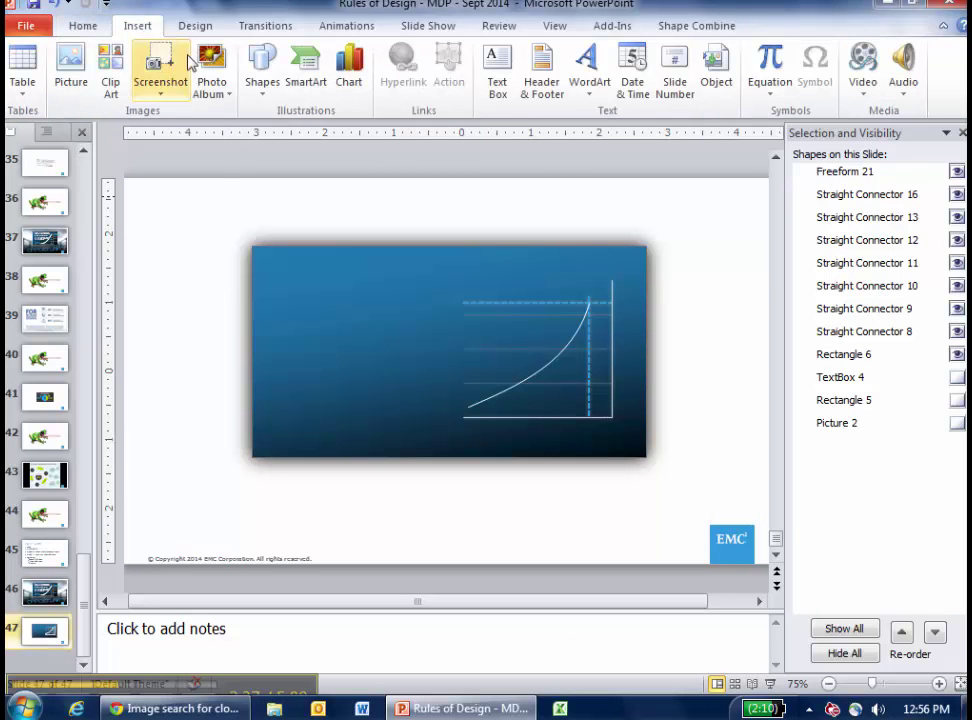
left_click(497, 76)
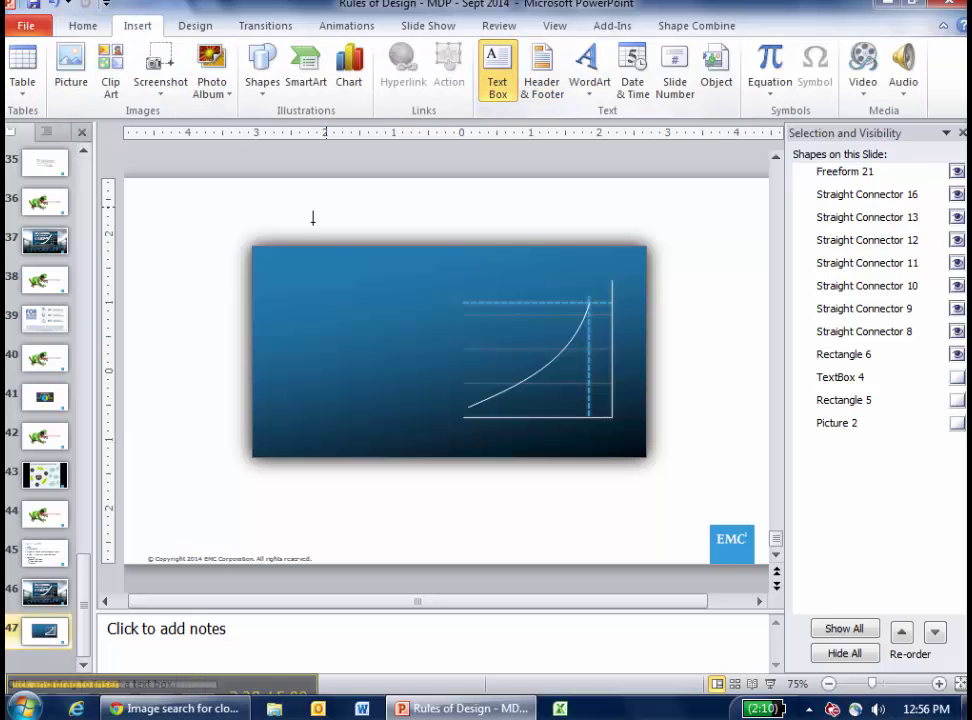
left_click(193, 277)
type("TEST")
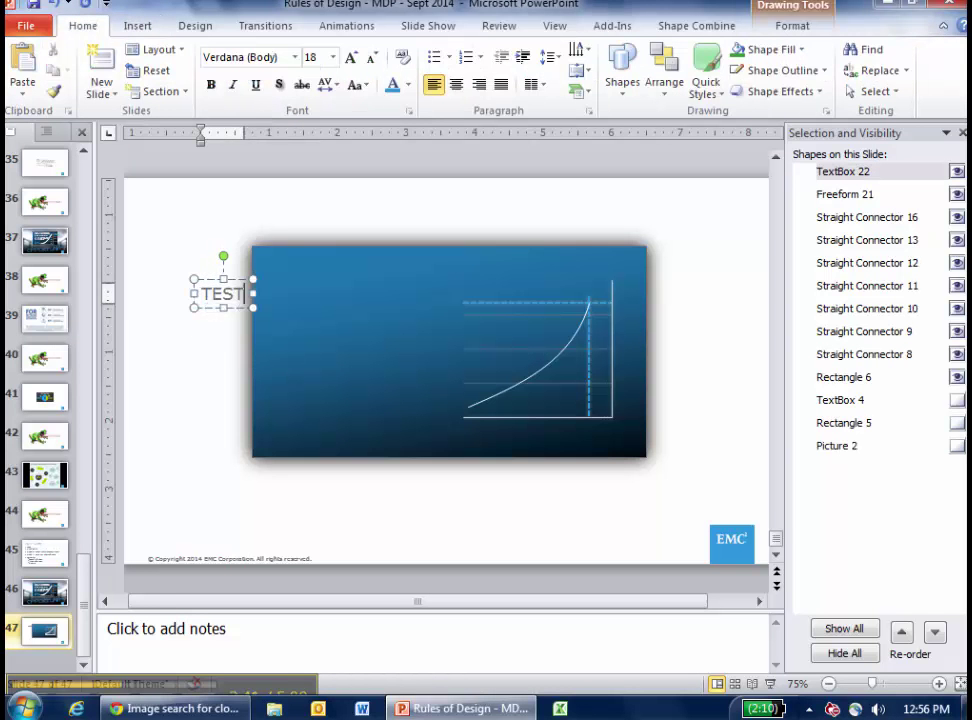
key("Return")
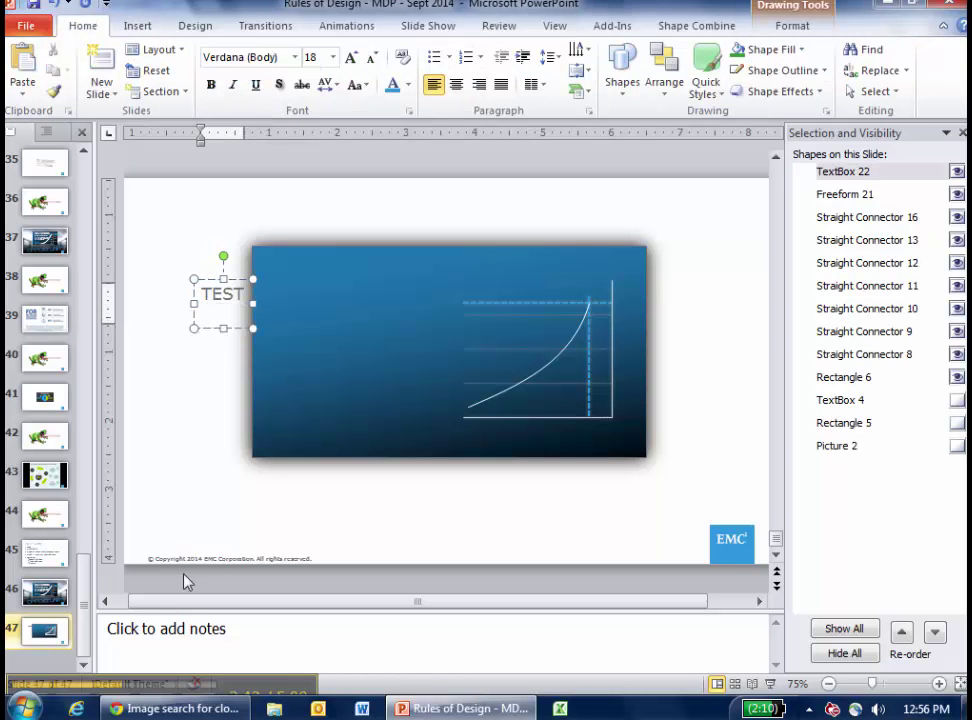
Step: Copy the Public IT Cloud Services paragraph from slide 46 and paste it as text only over TEST on slide 47
left_click(45, 592)
left_click(372, 252)
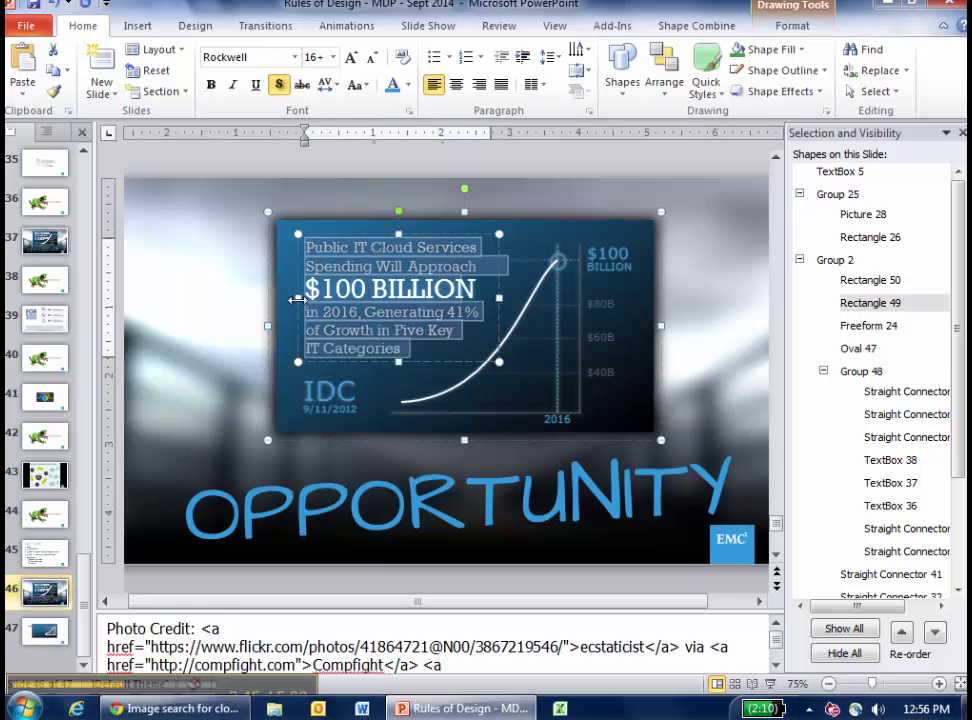
left_click(55, 625)
left_click(226, 292)
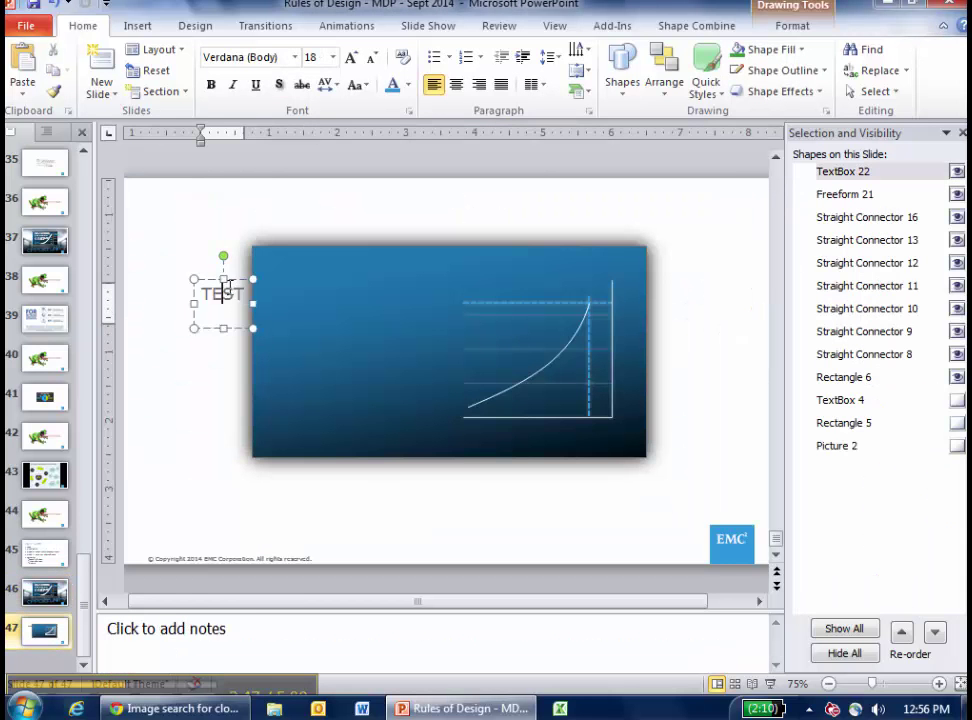
key("ctrl+a")
key("ctrl+v")
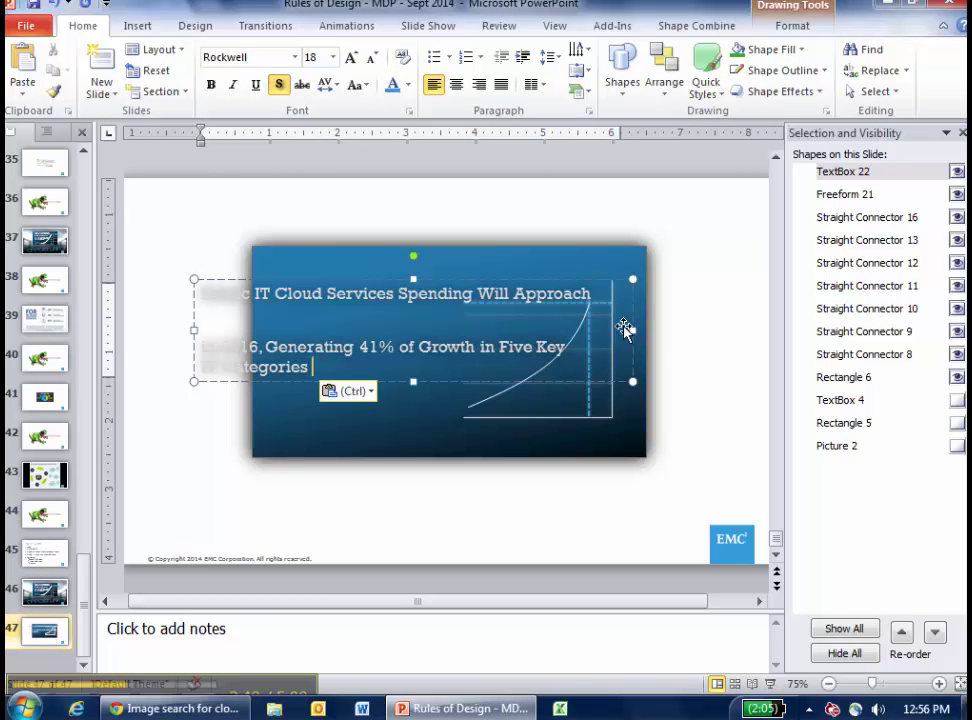
left_click(351, 391)
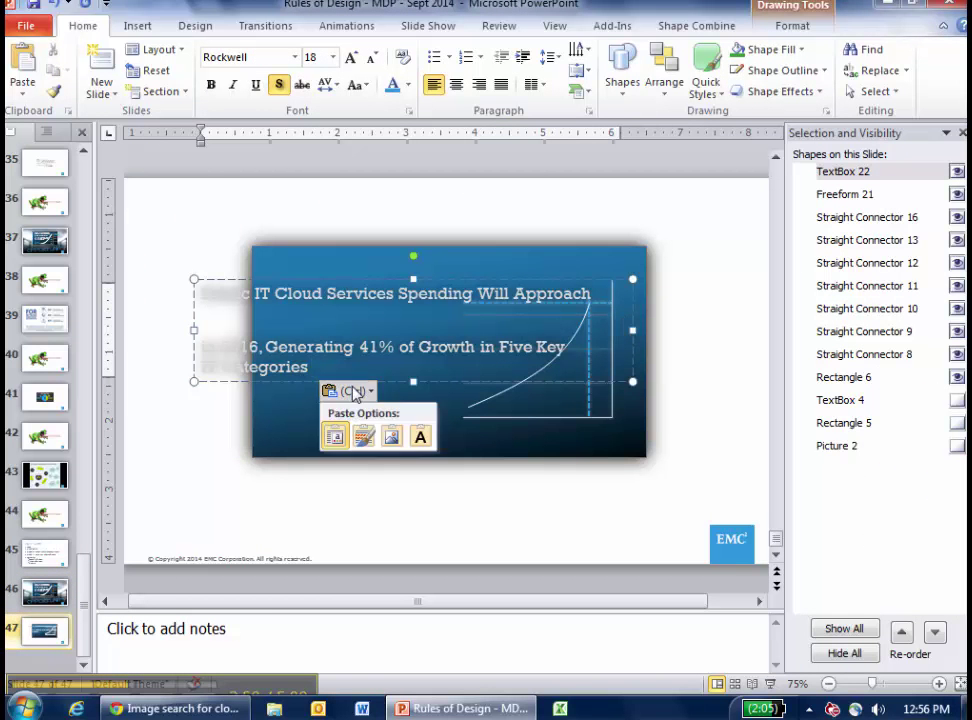
left_click(420, 433)
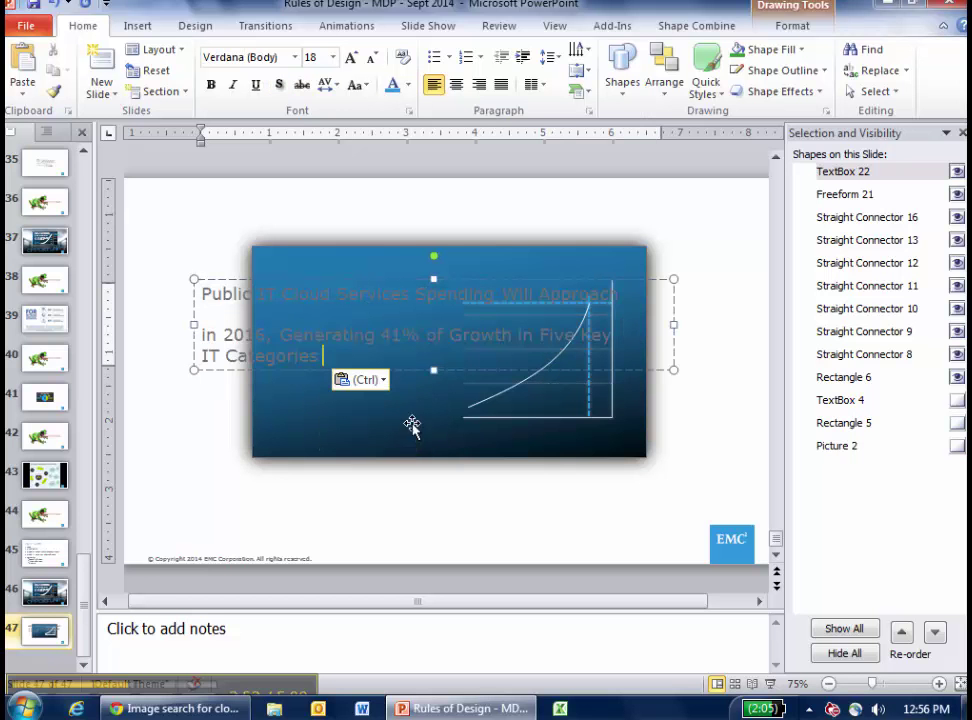
Step: Narrow the pasted text box to about 3.08" to fit between the panel's edge and the chart, and reduce its font size to 16
left_click(670, 333)
left_click_drag(675, 324, 464, 332)
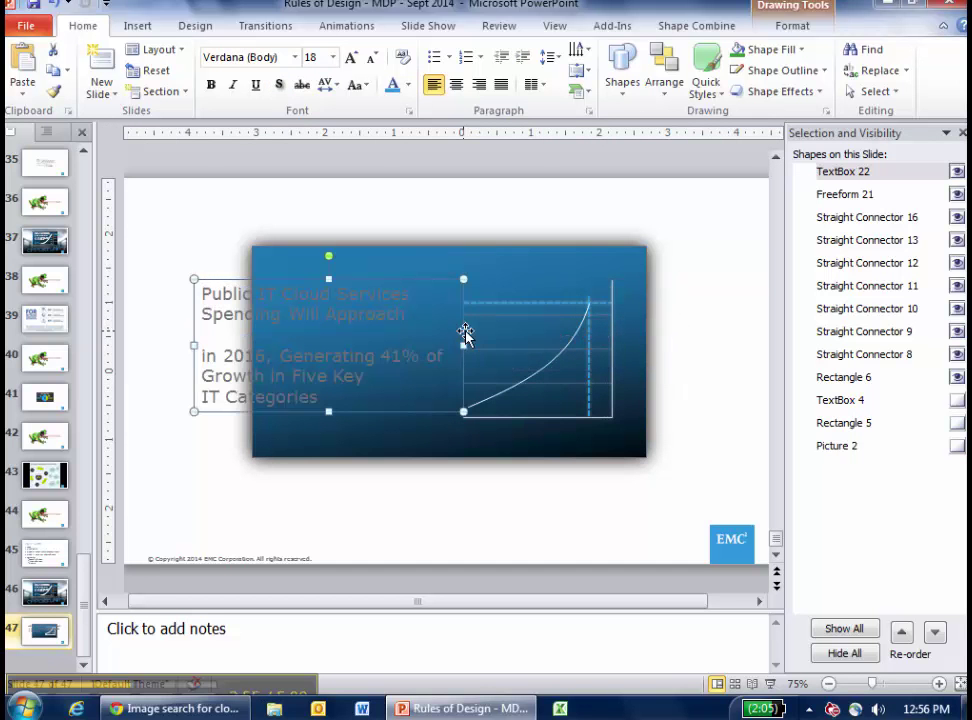
left_click_drag(194, 346, 256, 350)
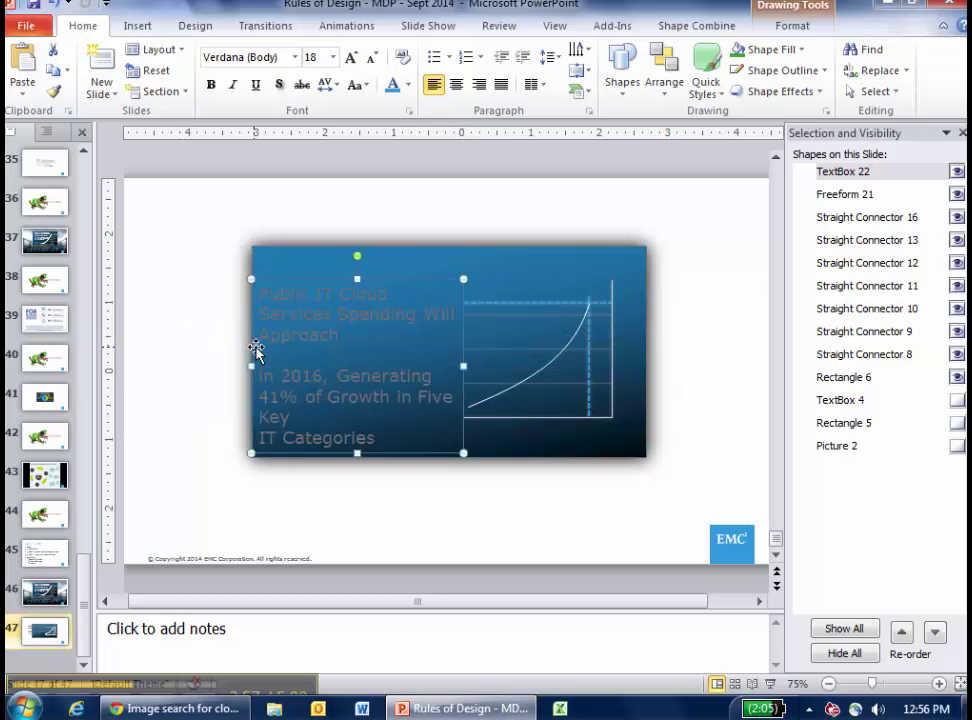
left_click(372, 59)
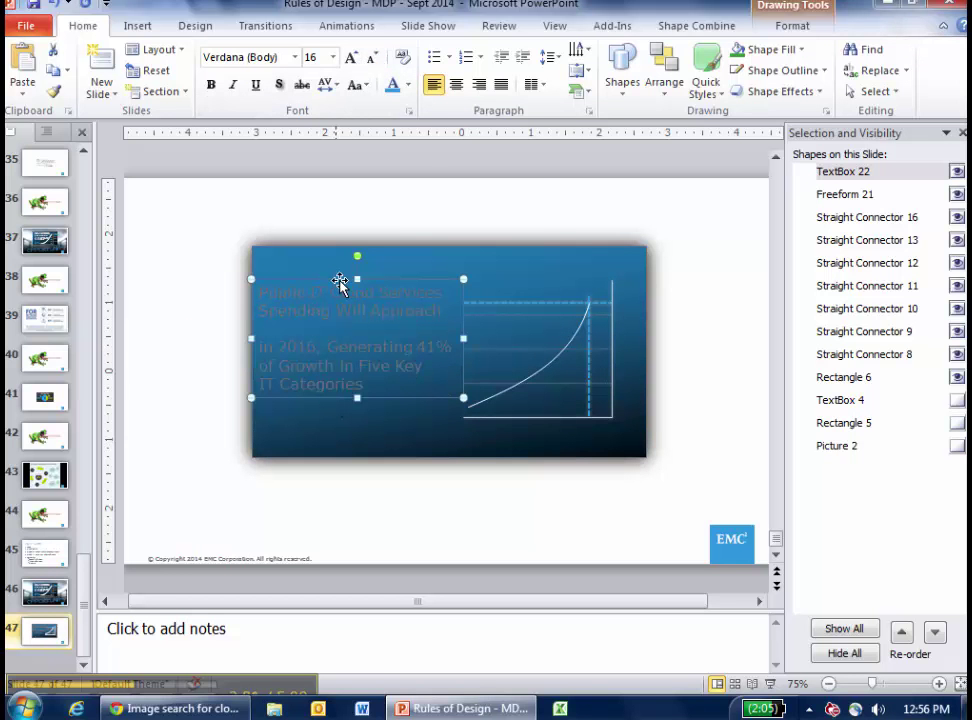
Step: Color the paragraph text light gray, give it the centered outer text shadow, and nudge the text box slightly into the panel
left_click(408, 85)
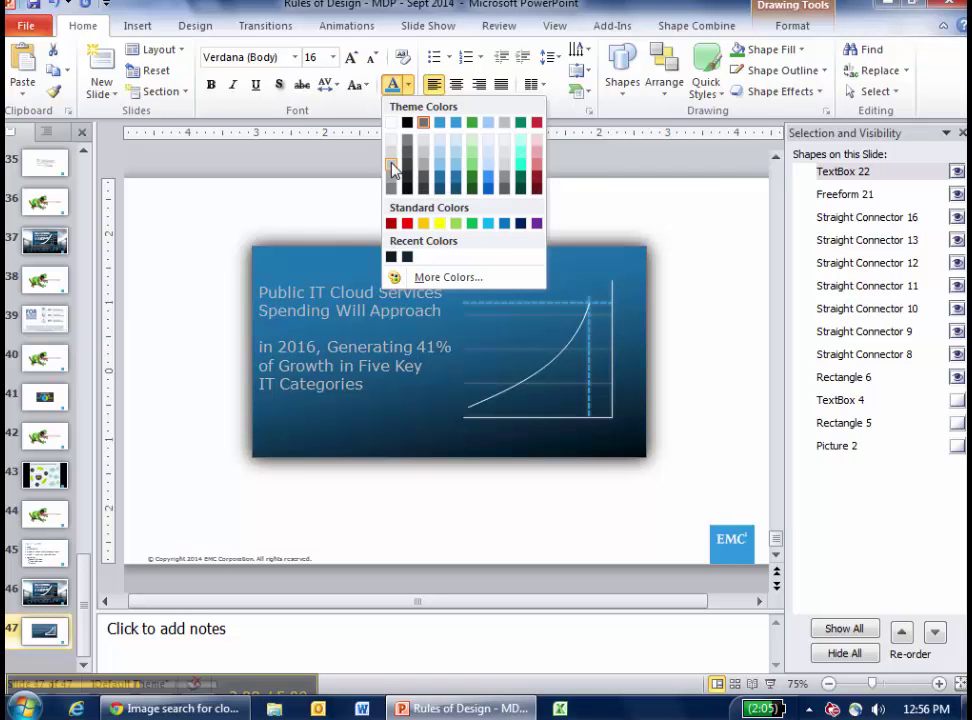
left_click(391, 164)
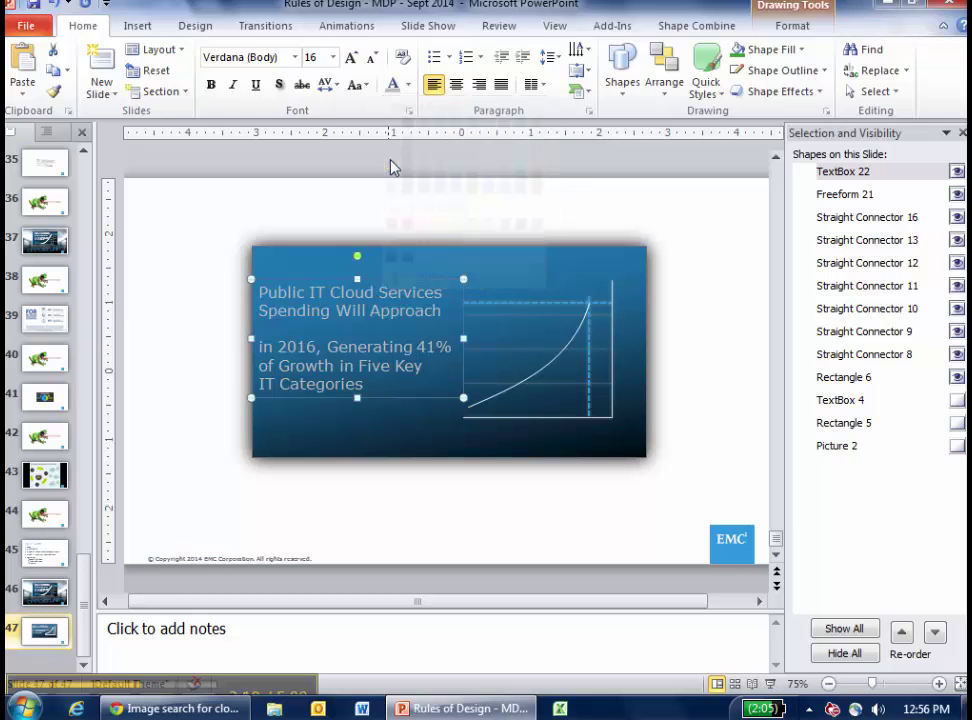
left_click(770, 27)
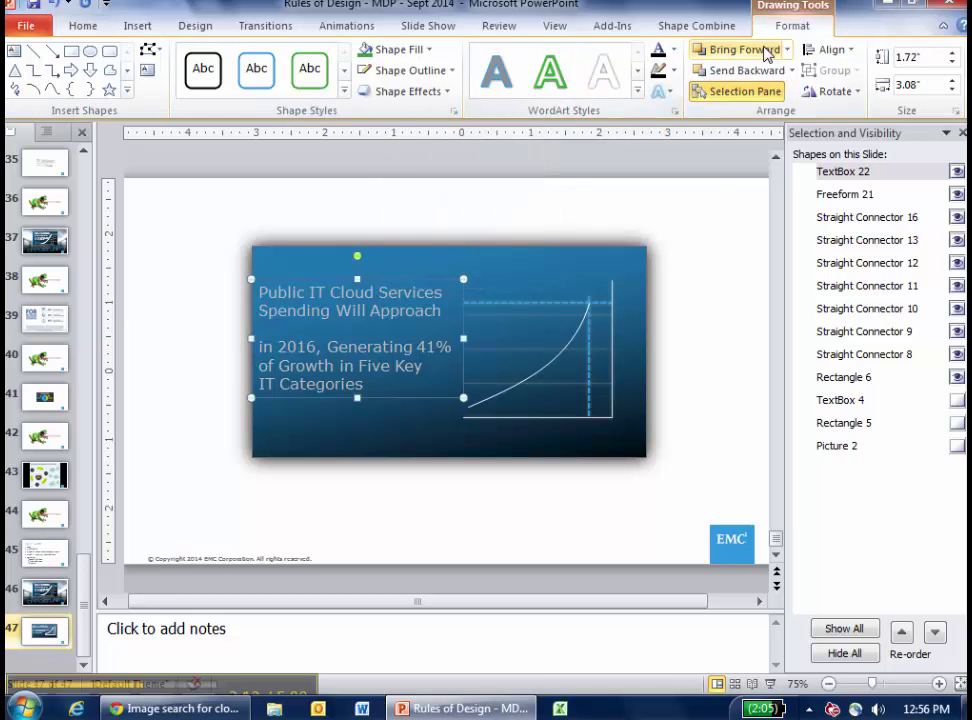
left_click(671, 93)
mouse_move(700, 125)
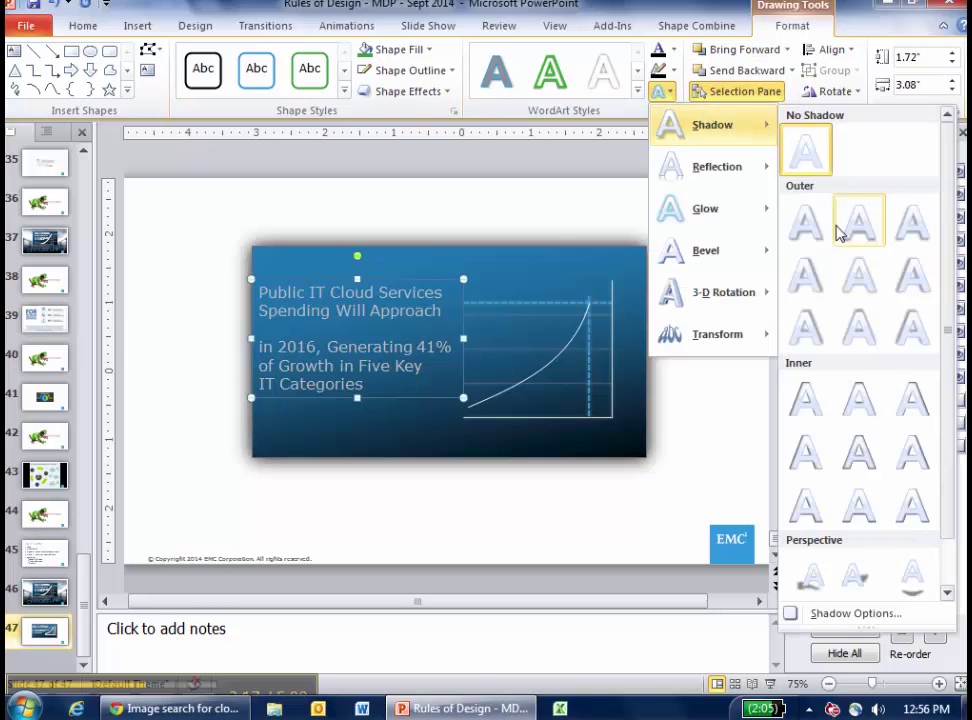
left_click(866, 284)
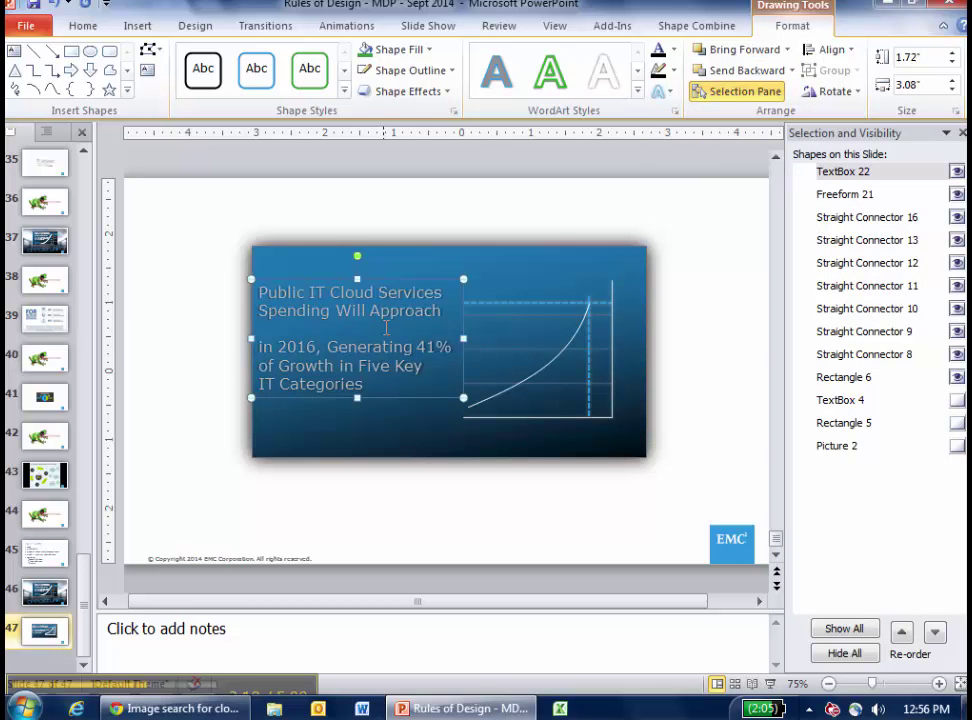
left_click_drag(390, 279, 395, 281)
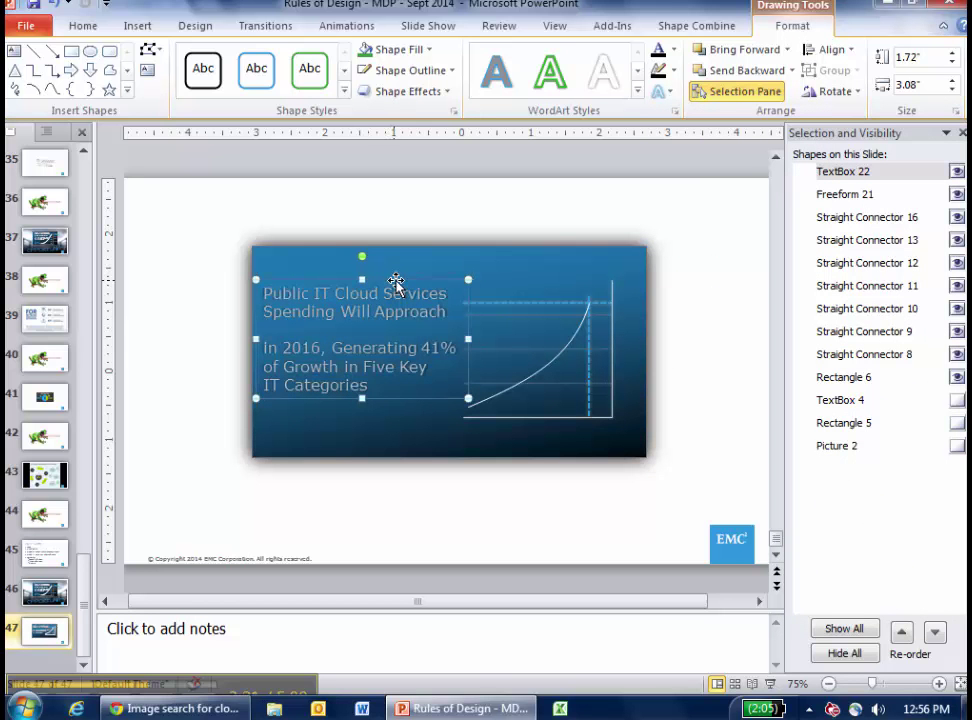
Step: Change the font of the paragraph text box to Rockwell
left_click(97, 28)
left_click(240, 57)
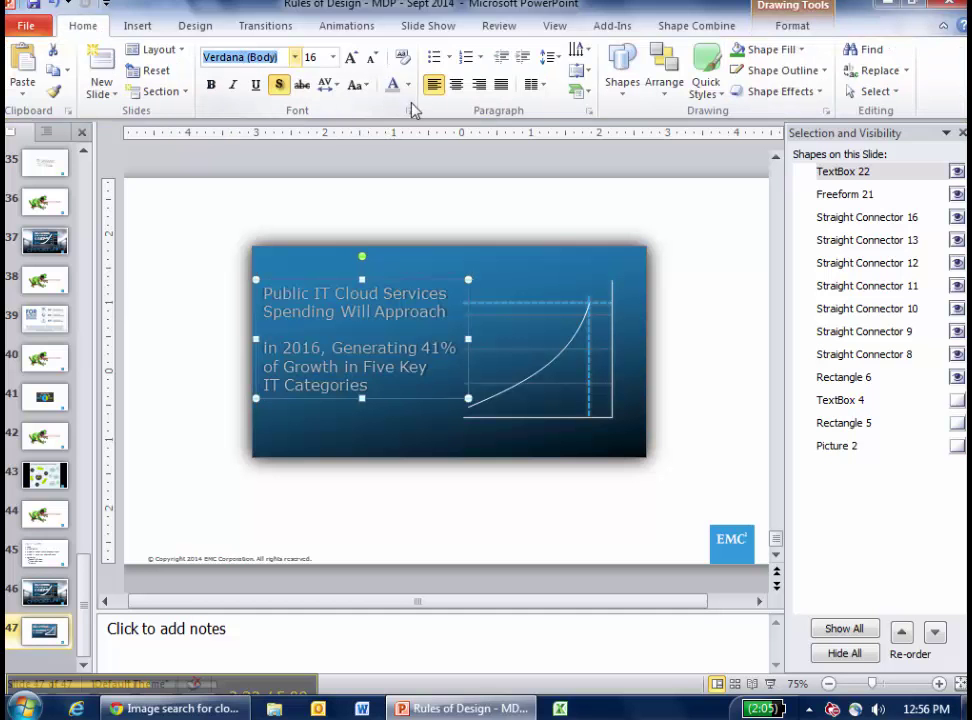
type("ro")
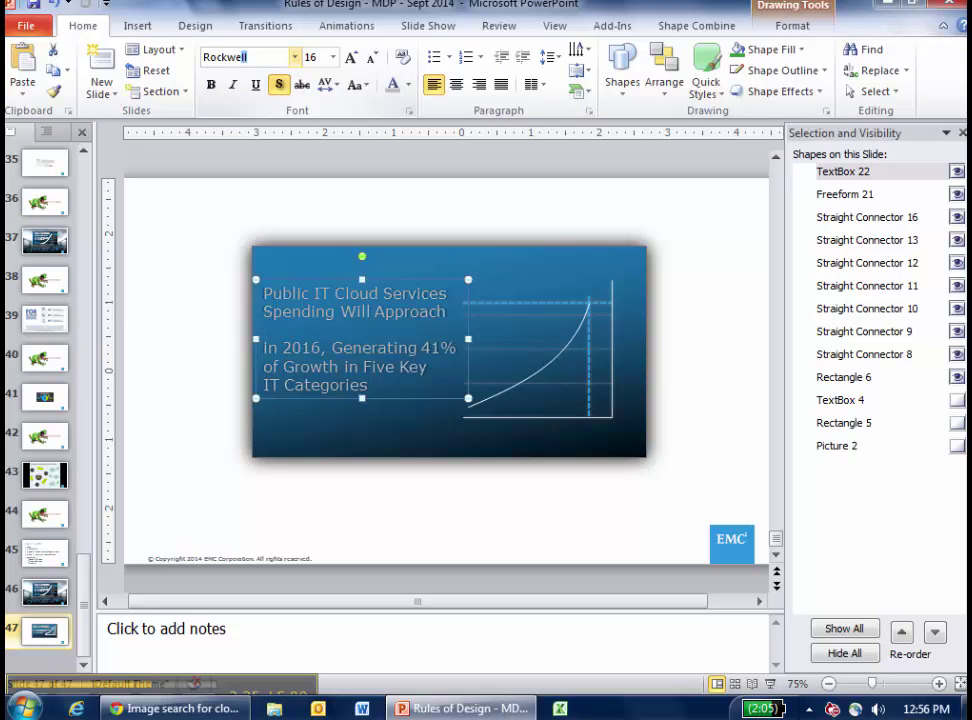
key("Return")
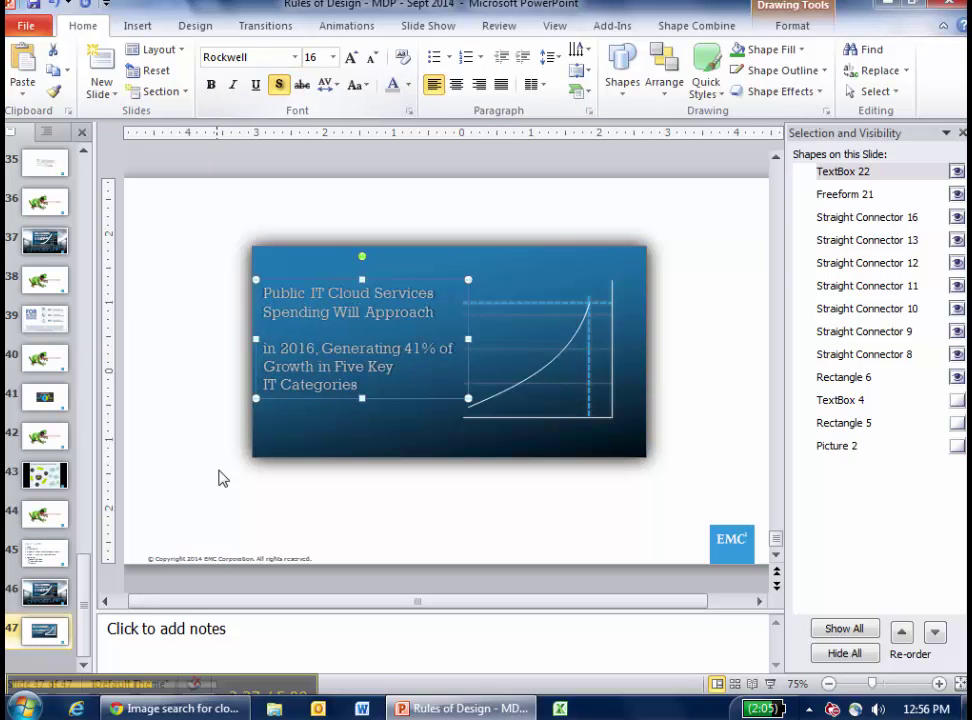
Step: Check the paragraph layout on slide 46, then narrow slide 47's paragraph text box to about 2.81" and lower it slightly in the panel
left_click(25, 606)
left_click(343, 370)
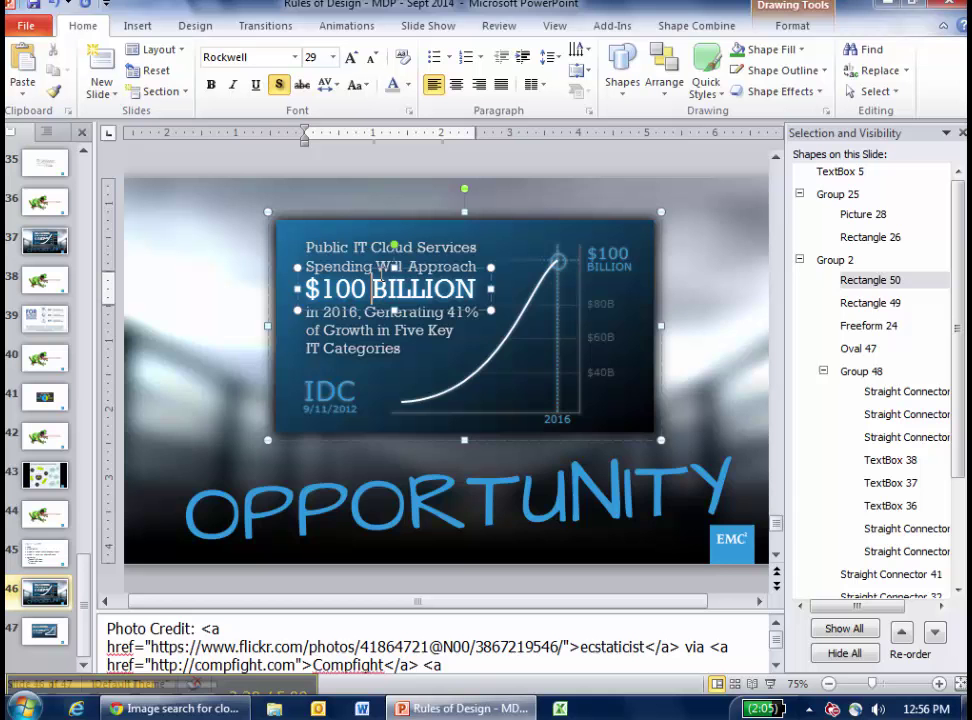
left_click(28, 636)
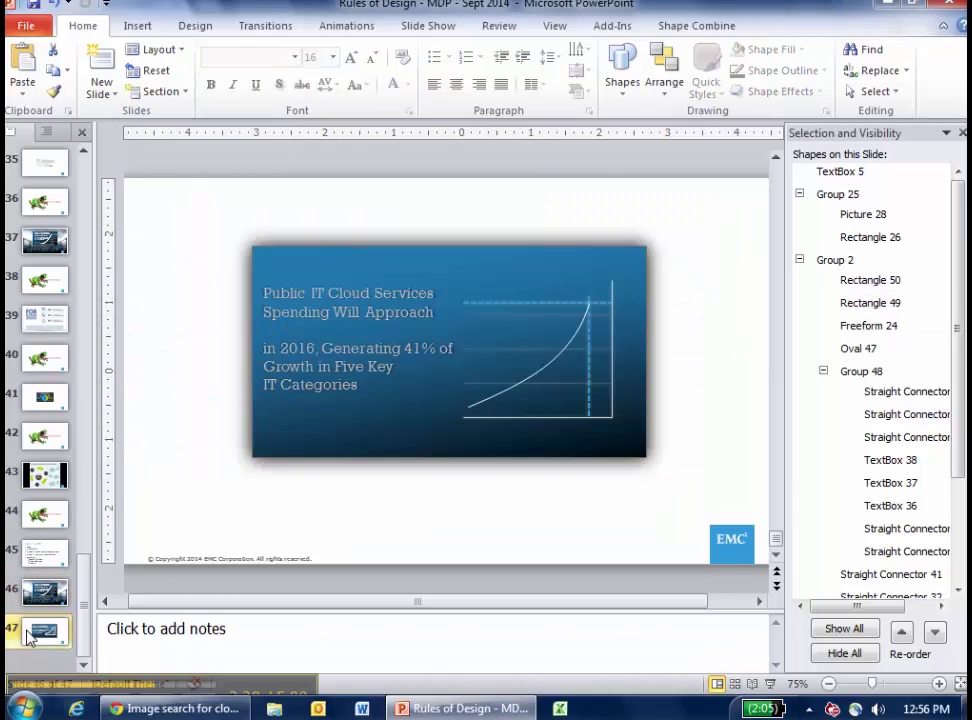
left_click(435, 348)
left_click_drag(466, 339, 449, 339)
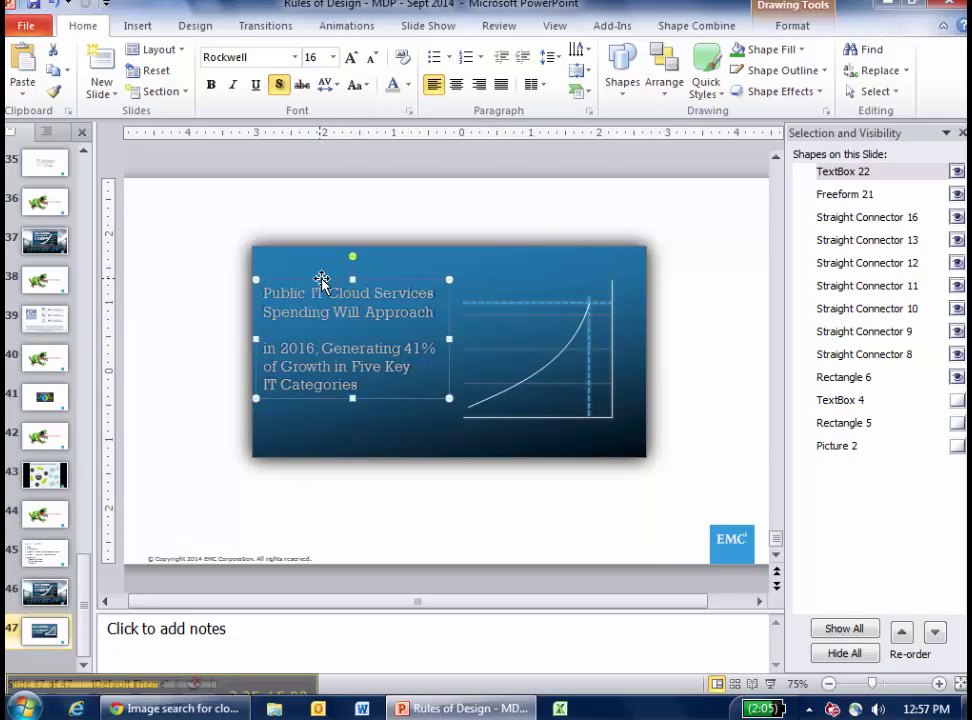
left_click_drag(322, 278, 324, 298)
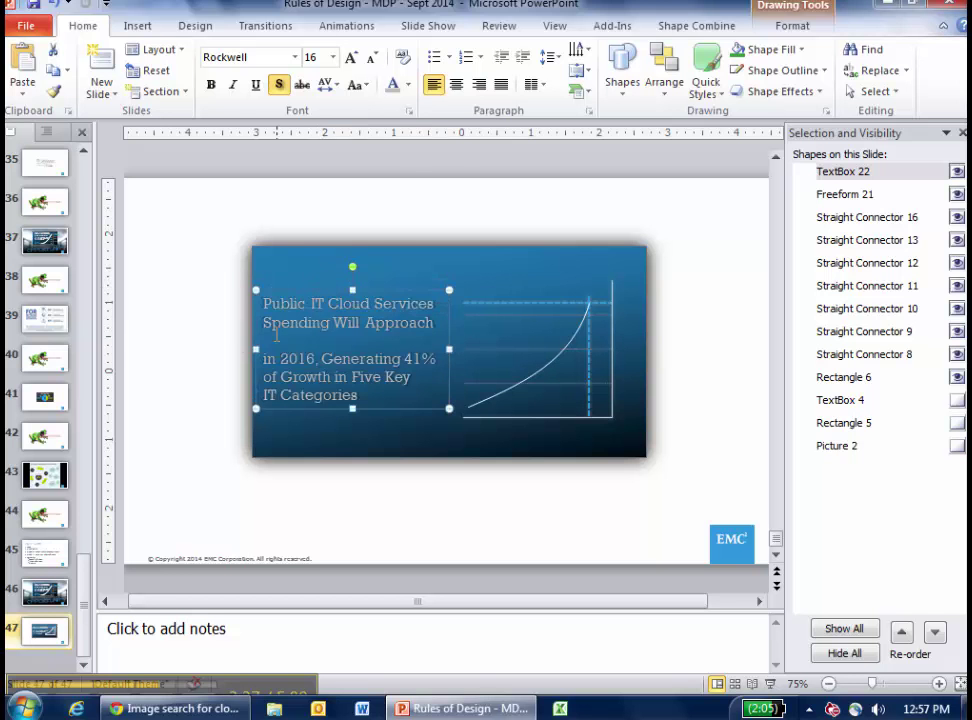
left_click(223, 341)
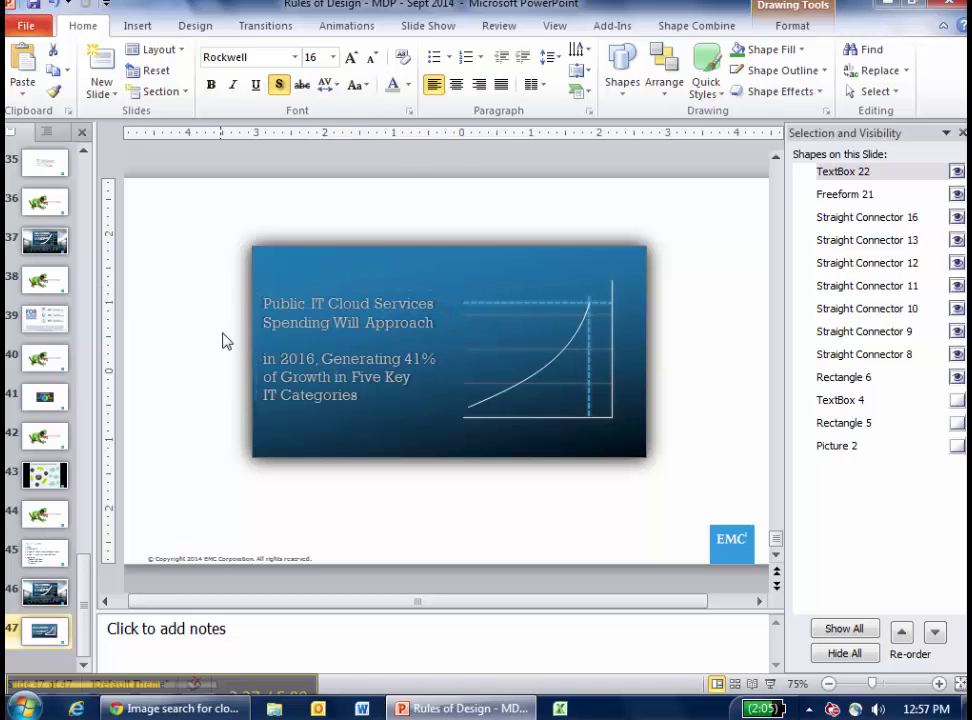
Step: Enlarge the blank line between "Spending Will Approach" and "in 2016" to font size 32
left_click(313, 345)
mouse_move(352, 340)
left_mouse_down()
mouse_move(270, 341)
mouse_move(363, 341)
left_mouse_up()
left_click(351, 58)
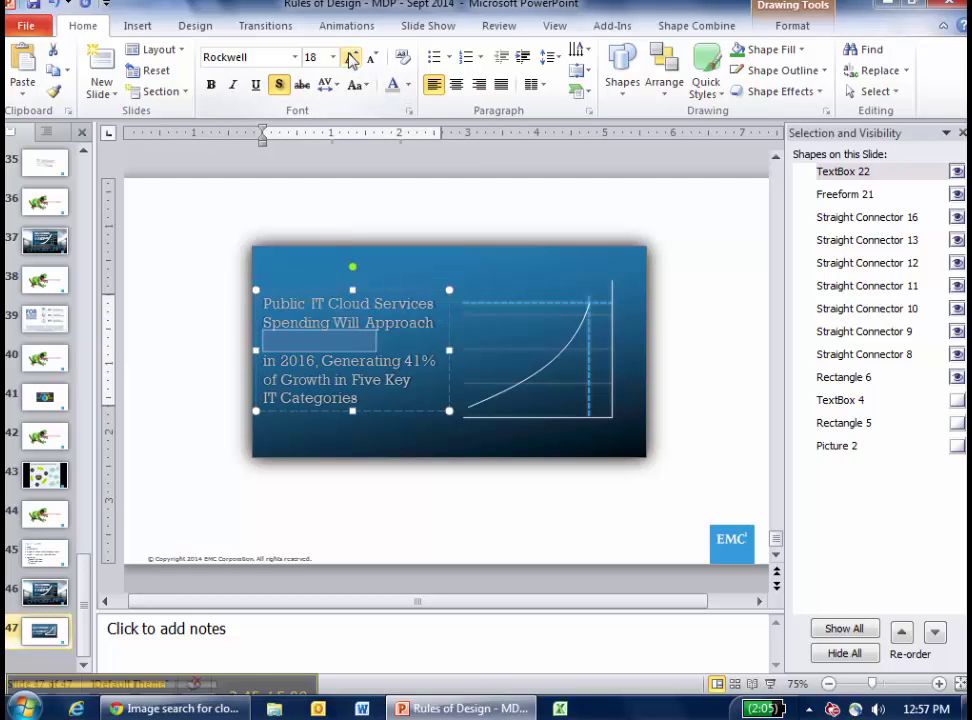
left_click(351, 58)
left_click(351, 58)
left_click(351, 58)
left_click(351, 58)
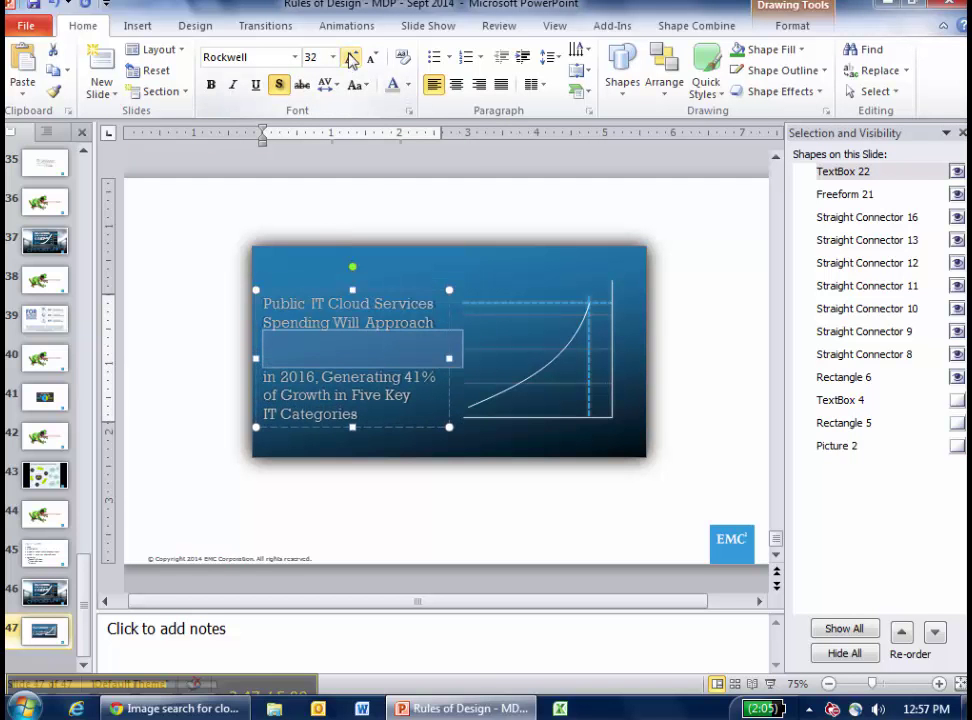
Step: Nudge the paragraph text box slightly up and right in fine increments, leaving a margin from the panel's edge and clearing the chart
left_click(408, 292)
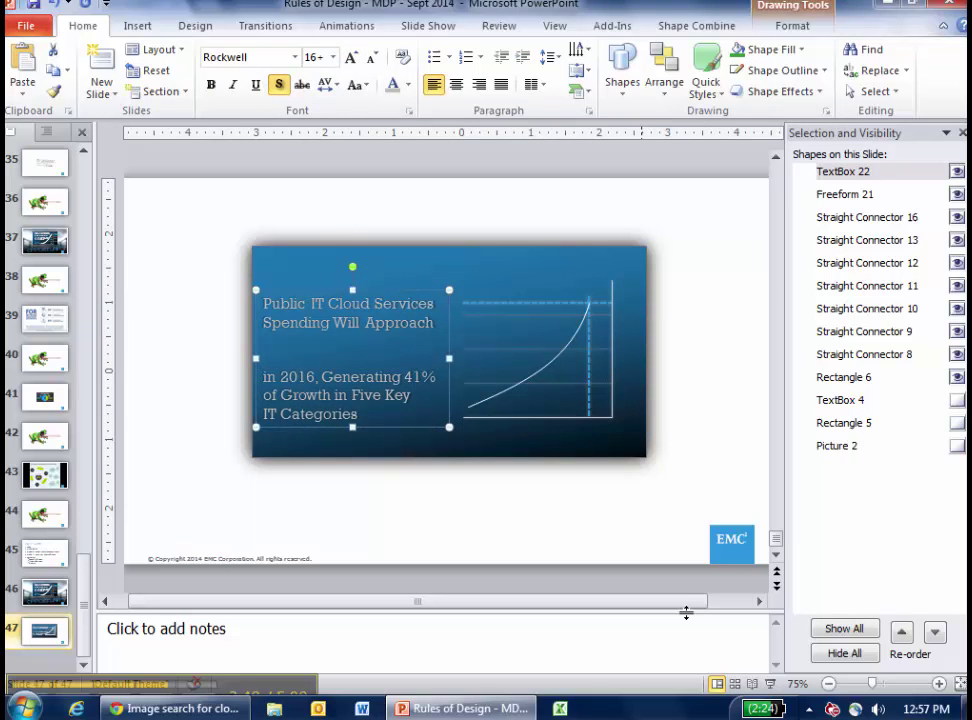
key("Up")
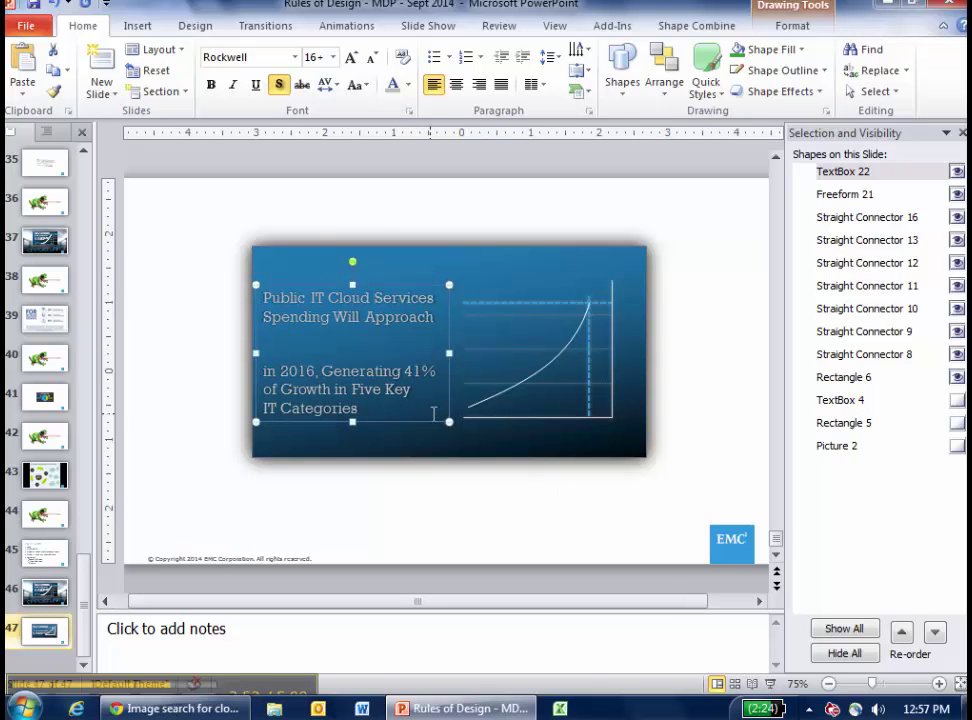
key("ctrl+Right")
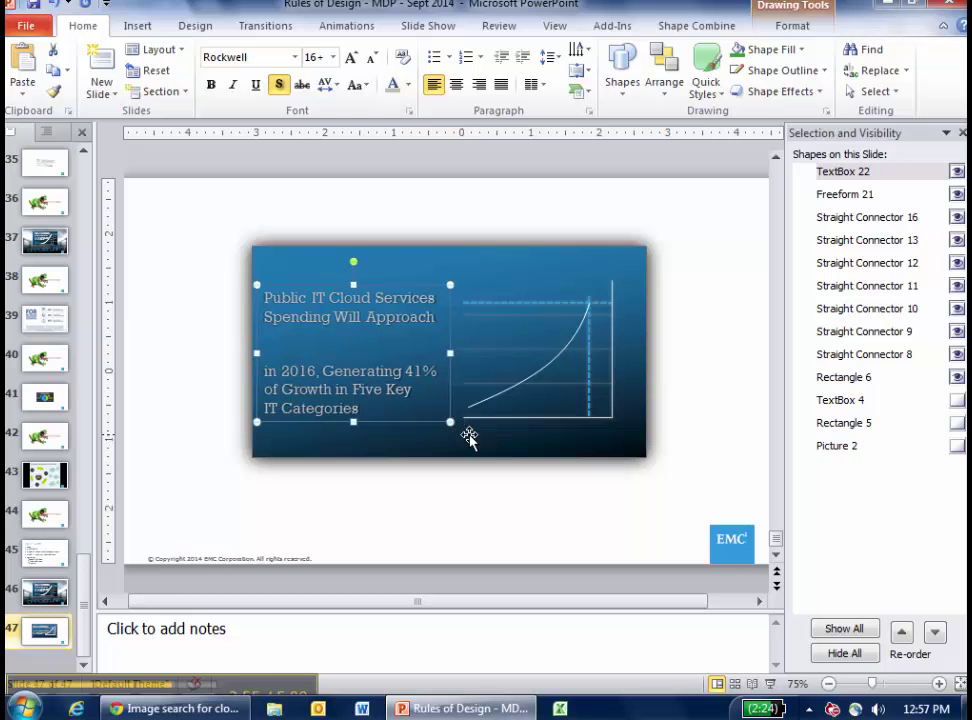
key("Right")
key("Right")
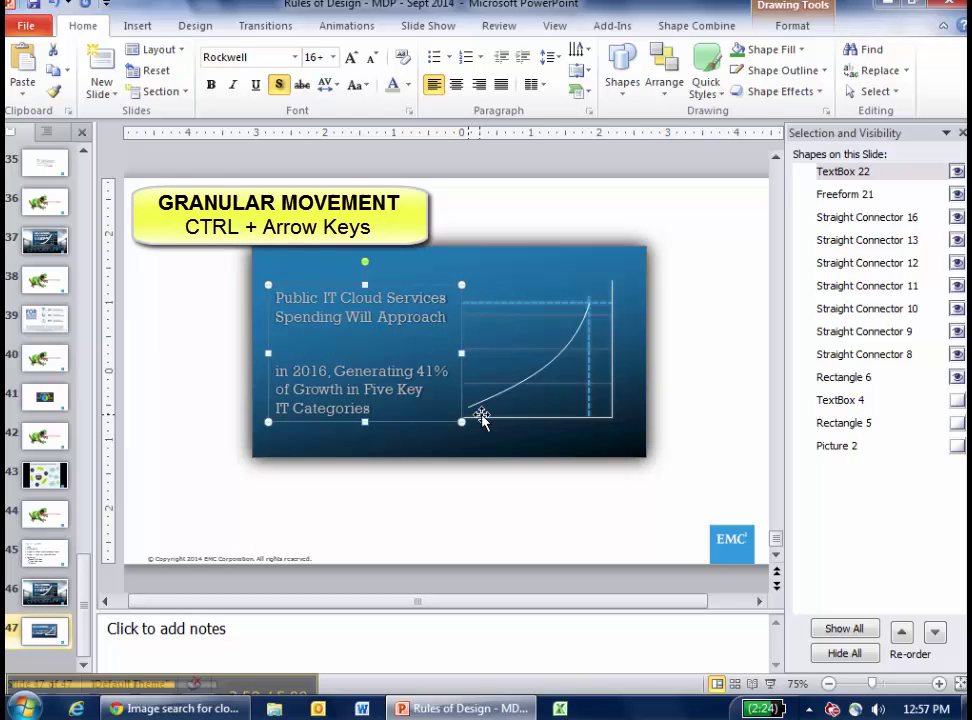
key("ctrl+Right")
key("ctrl+Right")
key("ctrl+Right")
key("ctrl+Right")
key("ctrl+Right")
key("ctrl+Right")
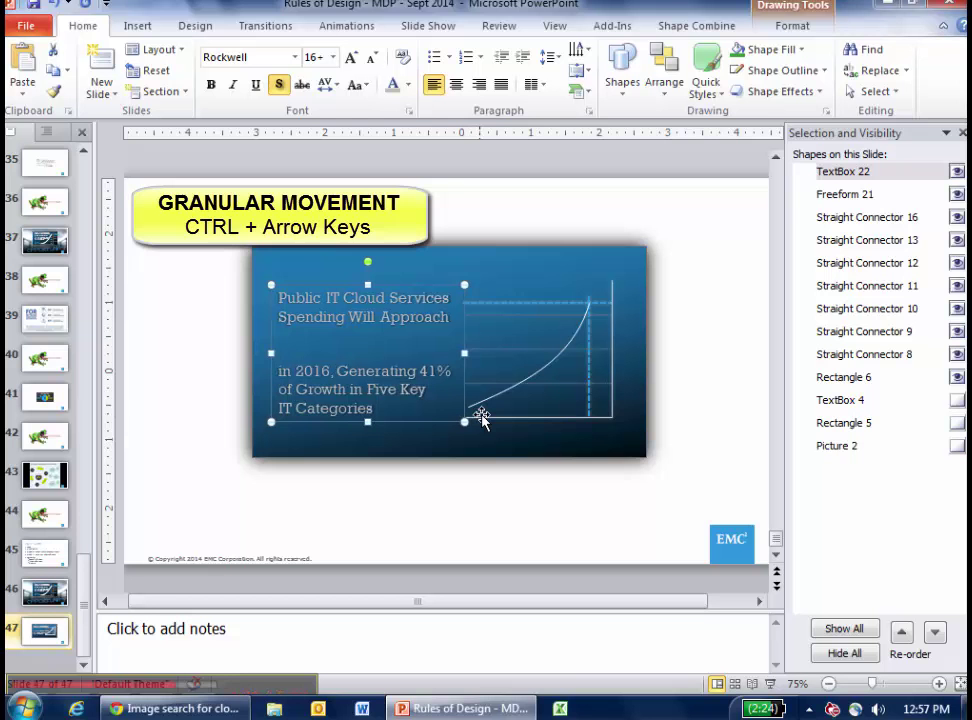
key("ctrl+Left")
key("ctrl+Left")
key("ctrl+Left")
key("ctrl+Left")
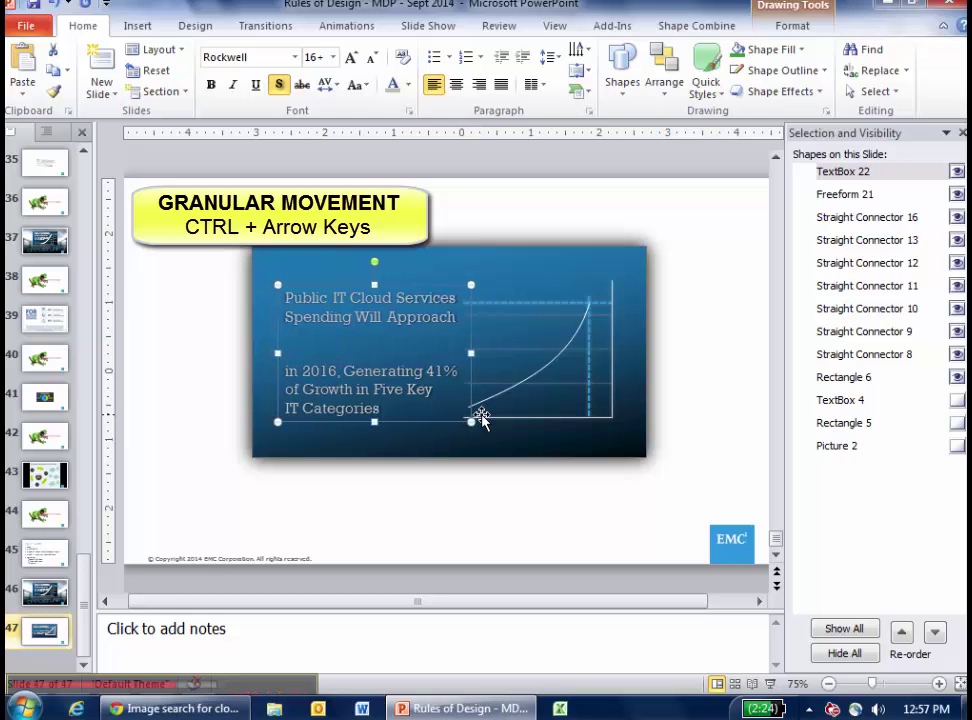
key("ctrl+Left")
key("ctrl+Left")
key("ctrl+Left")
key("ctrl+Left")
key("ctrl+Left")
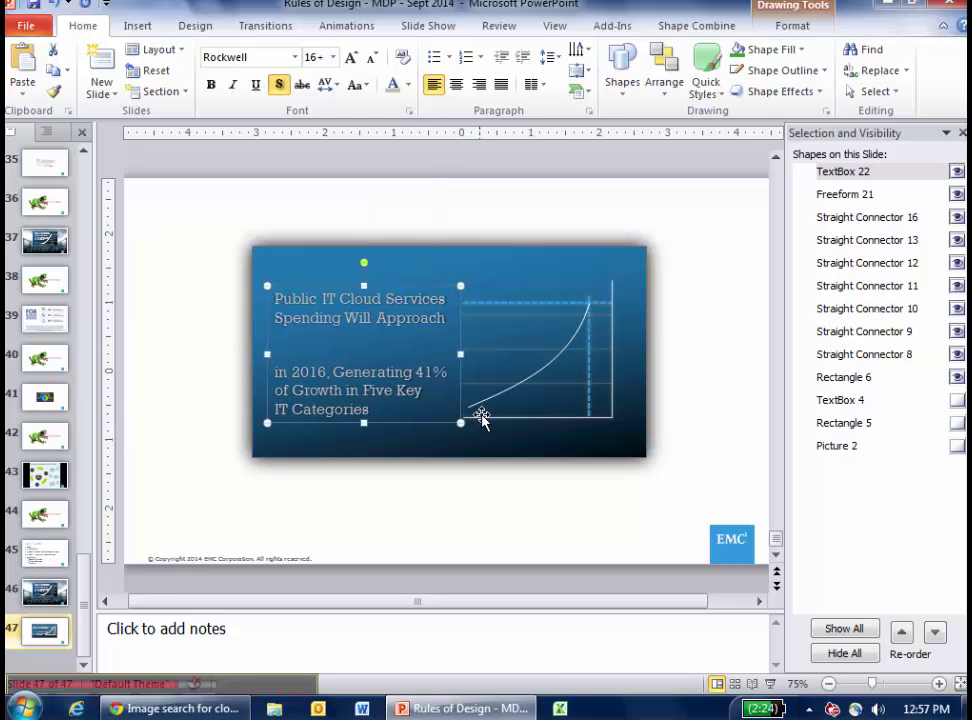
key("ctrl+Left")
key("ctrl+Down")
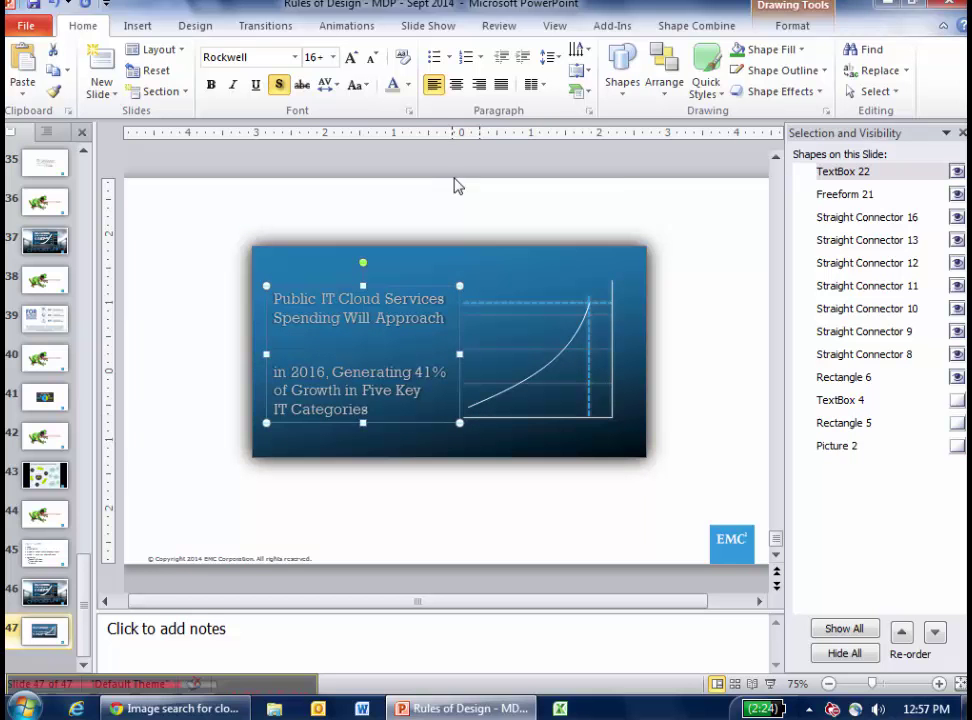
Step: Duplicate the paragraph text box, replace the copy's text with "$100 BILLION", and place it in the gap within the paragraph
left_click(461, 213)
left_click(288, 296)
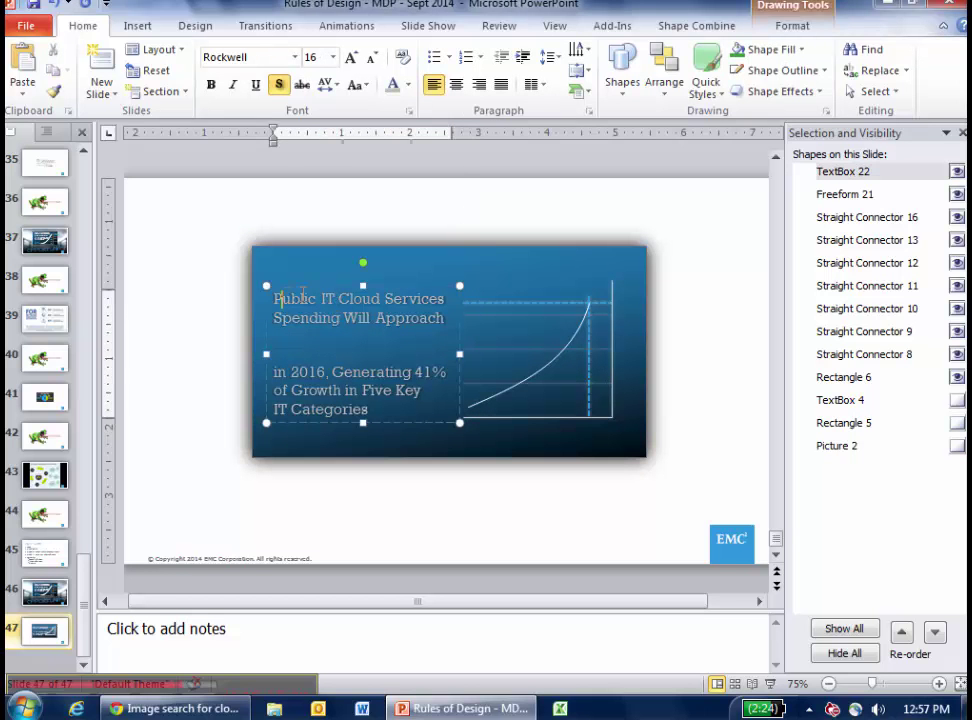
key("ctrl+c")
key("ctrl+v")
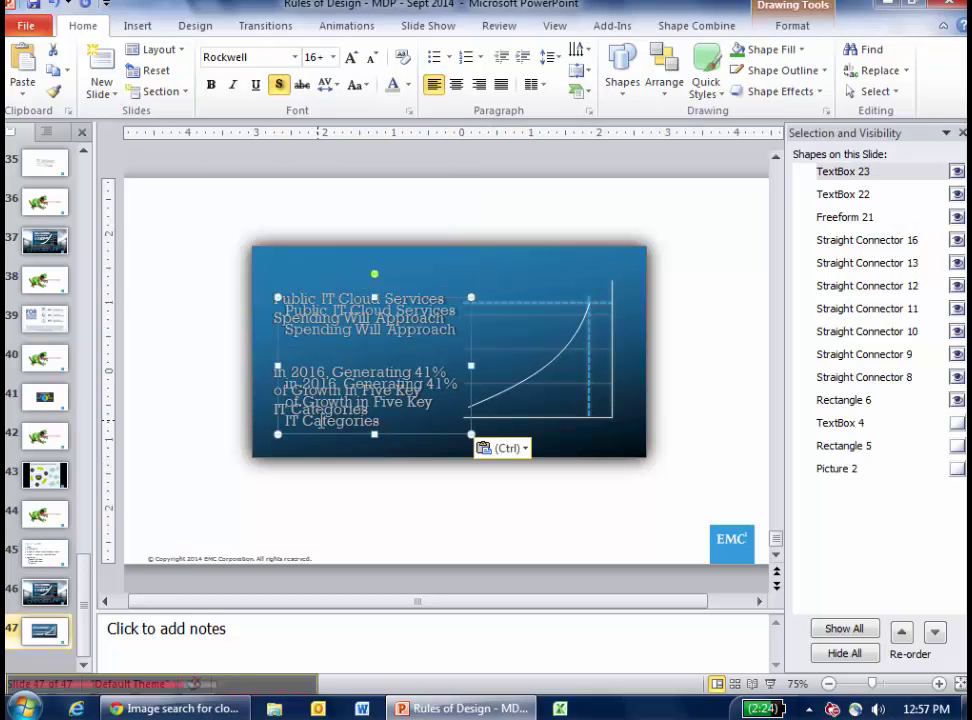
left_click_drag(324, 440, 204, 411)
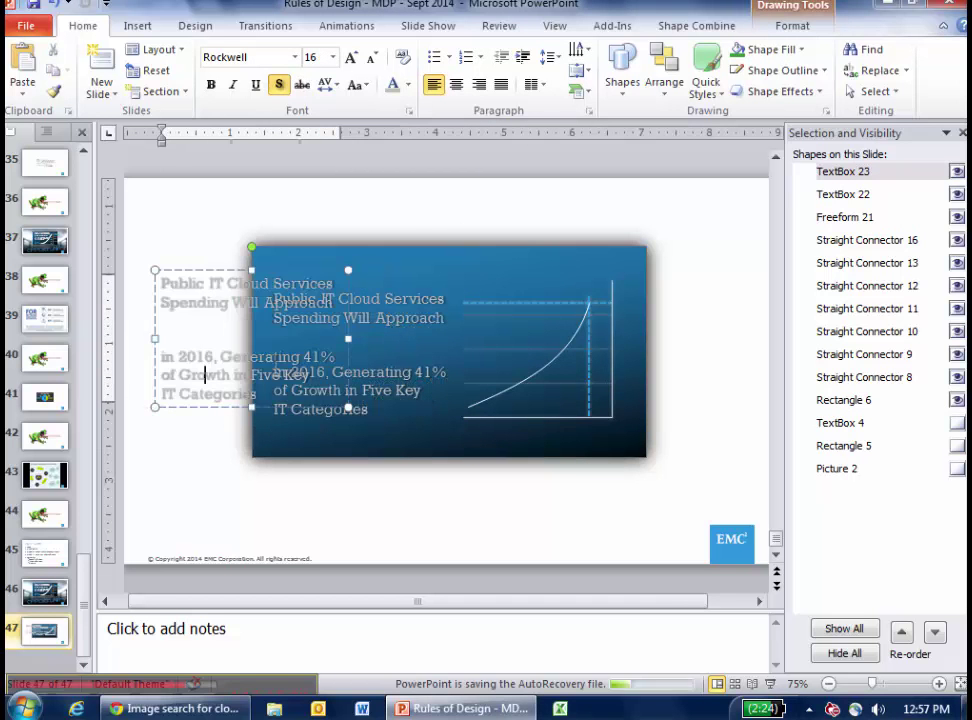
type("$100 BILLION")
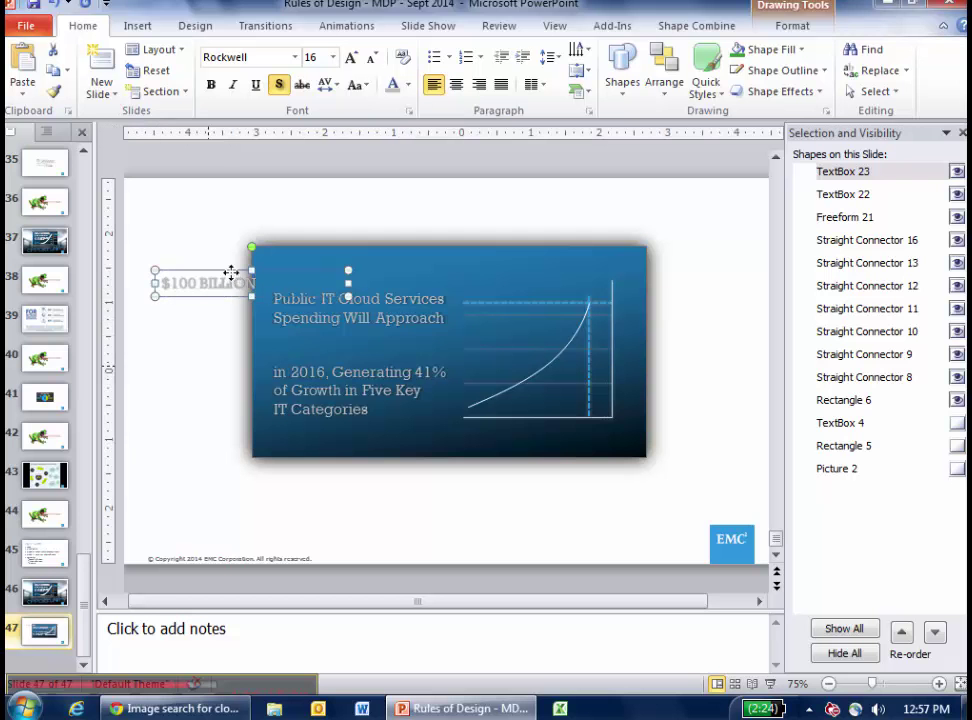
left_click_drag(228, 272, 347, 338)
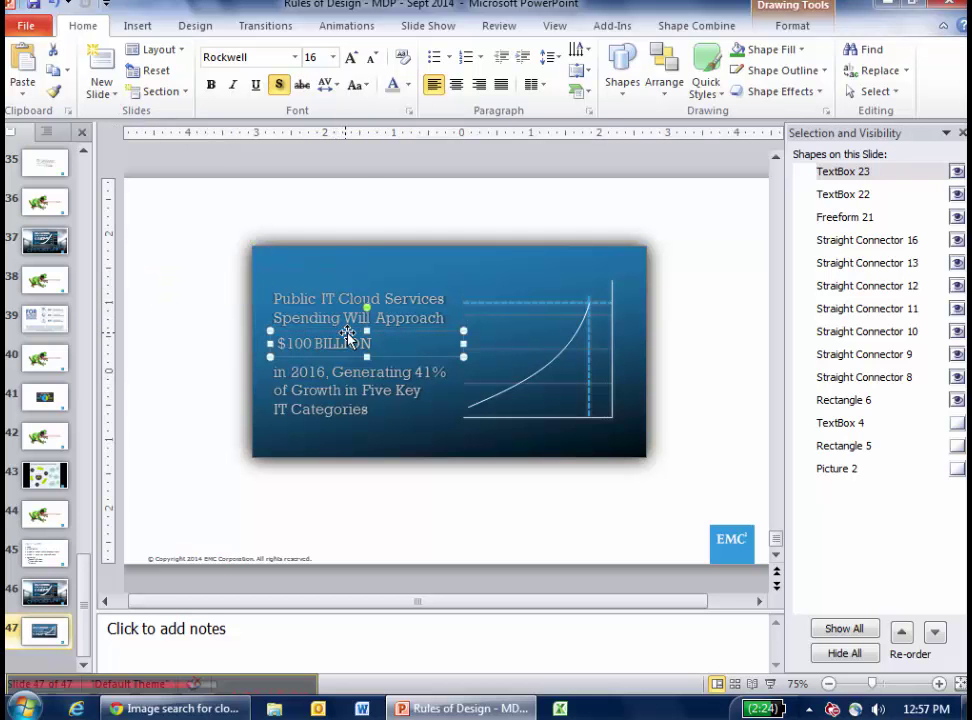
Step: Increase the "$100 BILLION" text to font size 28 so it fits on one line
left_click(351, 58)
left_click(351, 58)
left_click(351, 58)
left_click(351, 58)
left_click(351, 58)
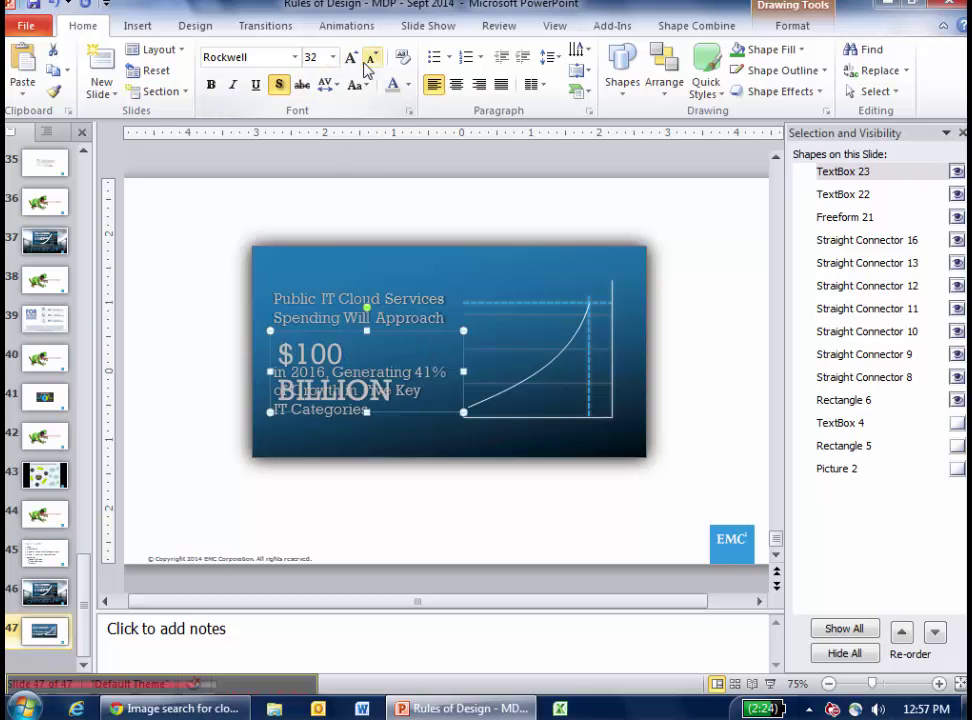
left_click(371, 58)
Step: Turn the "$100 BILLION" text shadow into a blue glow with 0% transparency and a slightly larger blur
left_click(770, 28)
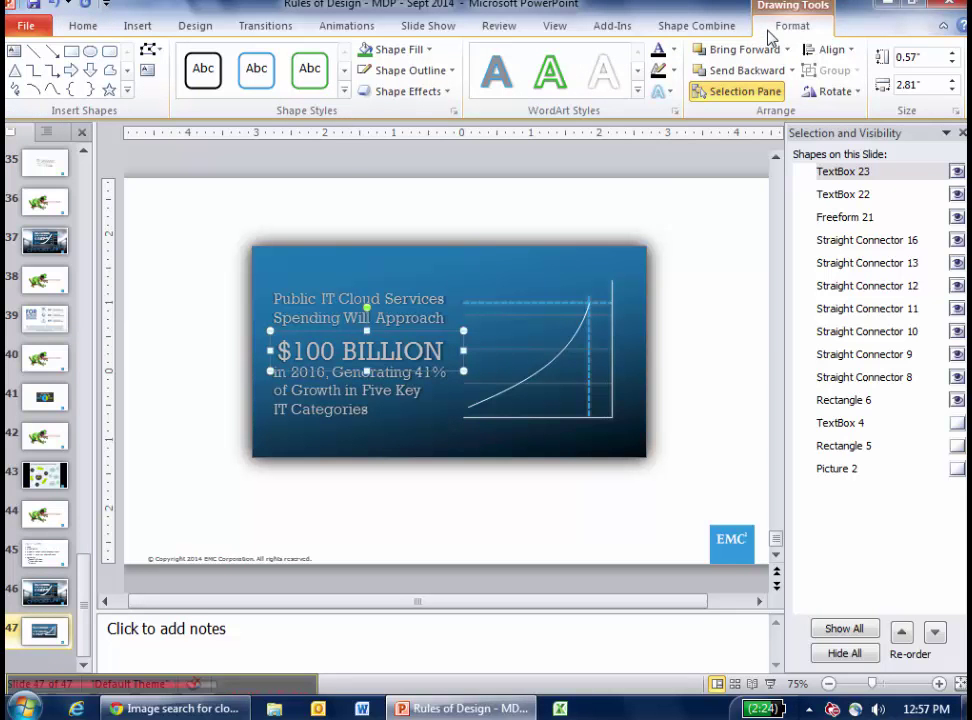
left_click(659, 91)
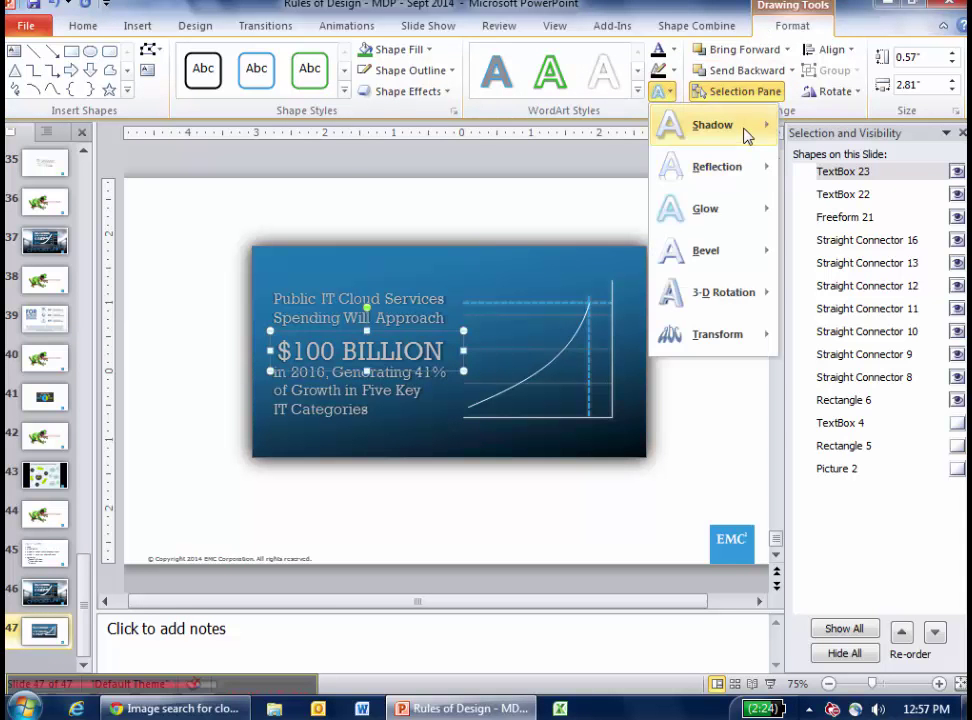
mouse_move(712, 125)
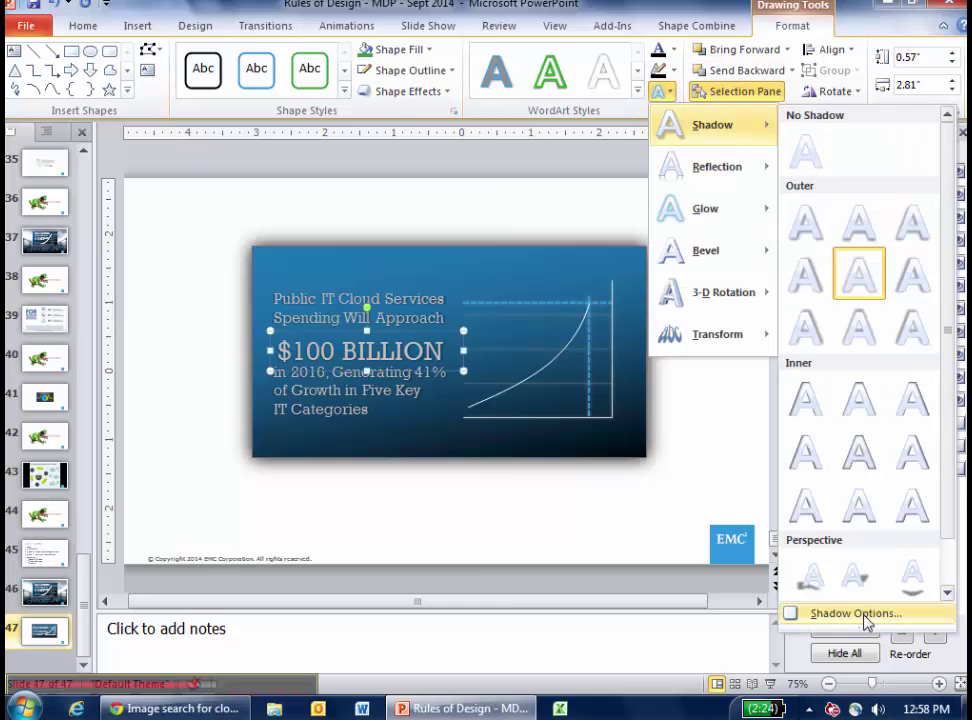
left_click(812, 614)
left_click(228, 252)
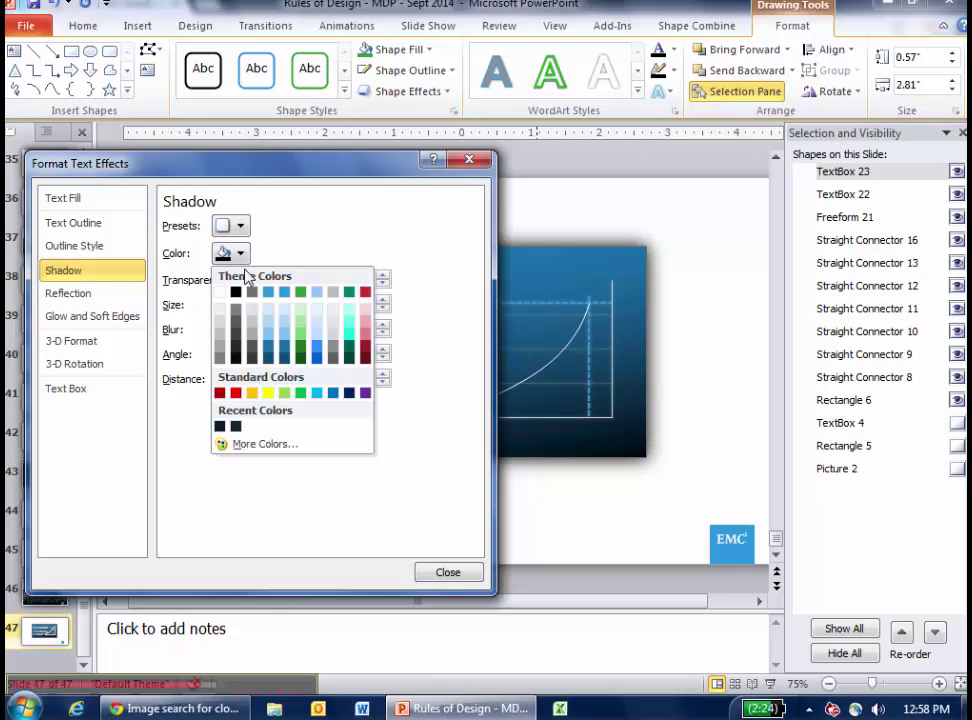
left_click(263, 291)
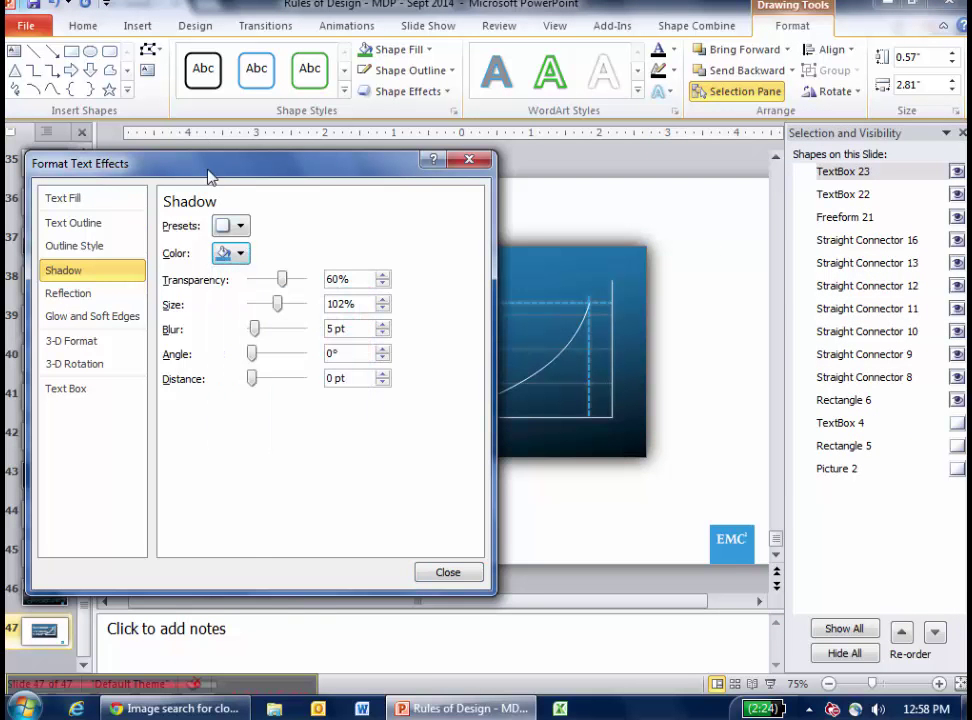
left_click_drag(210, 176, 718, 150)
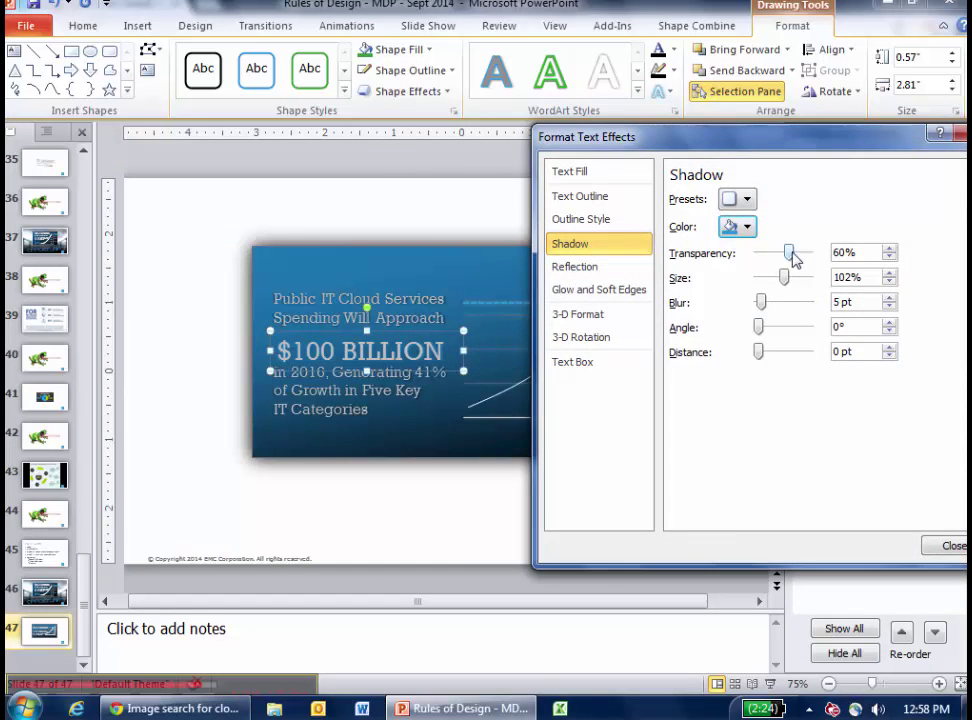
left_click_drag(790, 253, 692, 253)
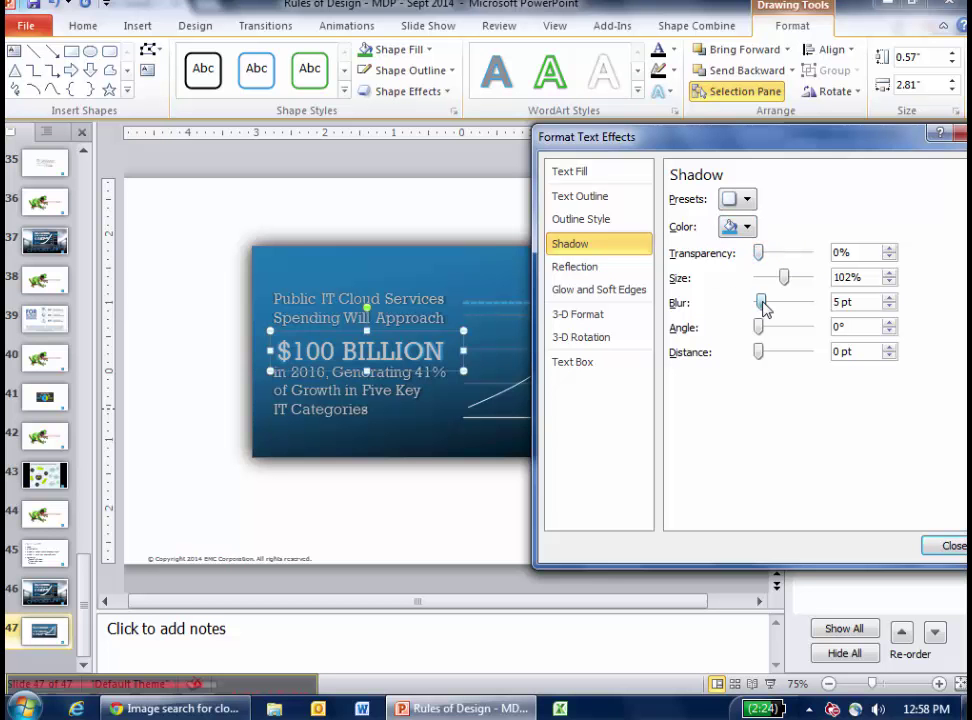
left_click_drag(763, 307, 772, 308)
Step: Fill the "$100 BILLION" text with solid white and close the text effects settings
left_click(586, 176)
left_click(748, 313)
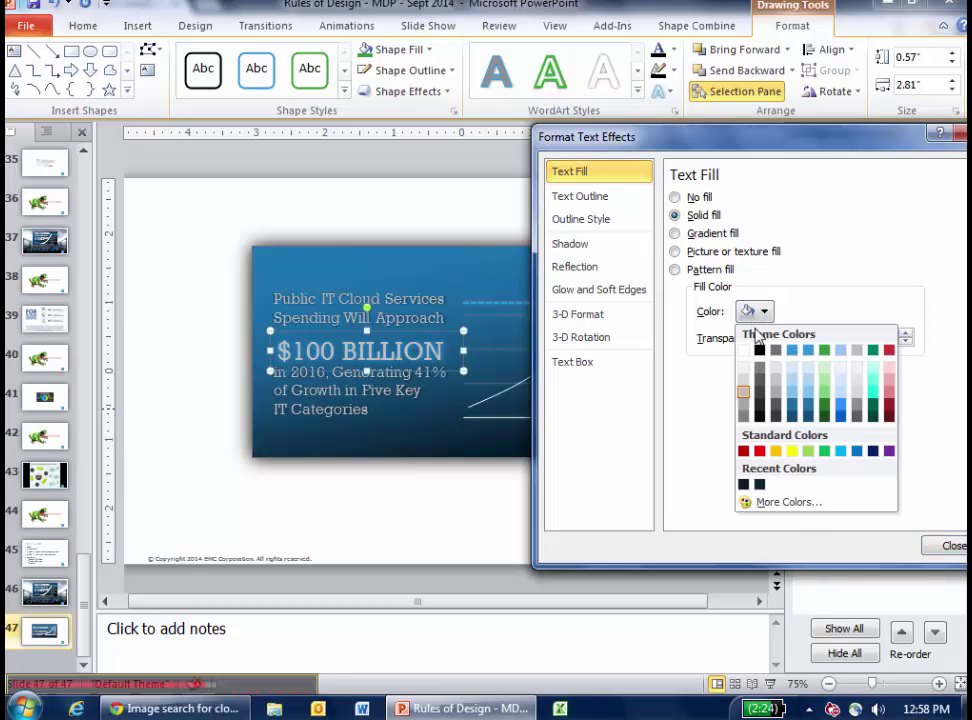
left_click(751, 357)
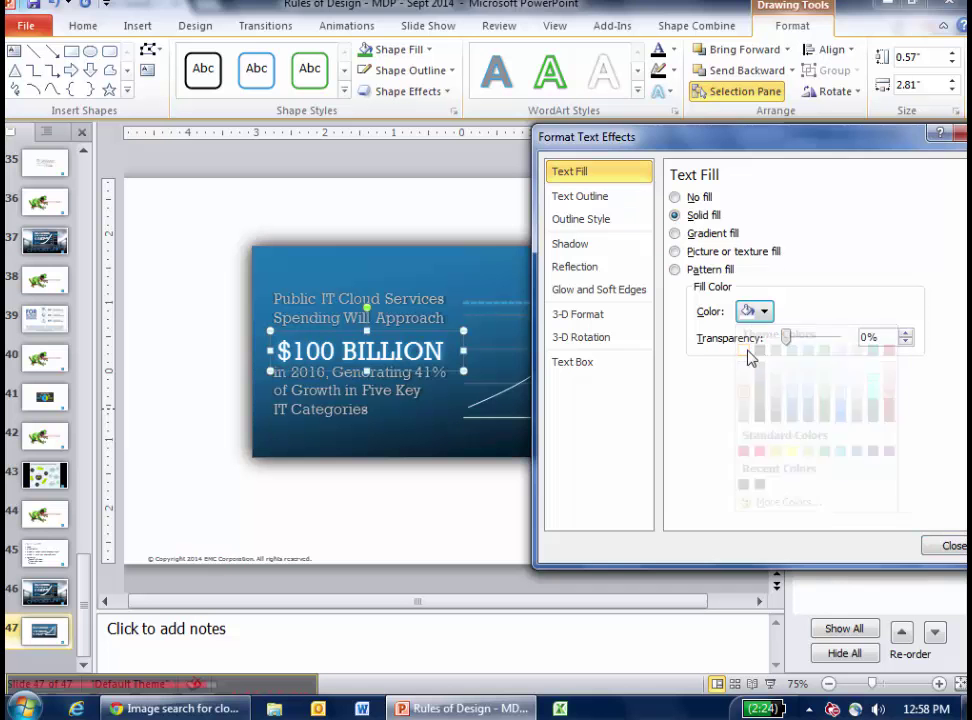
left_click(949, 546)
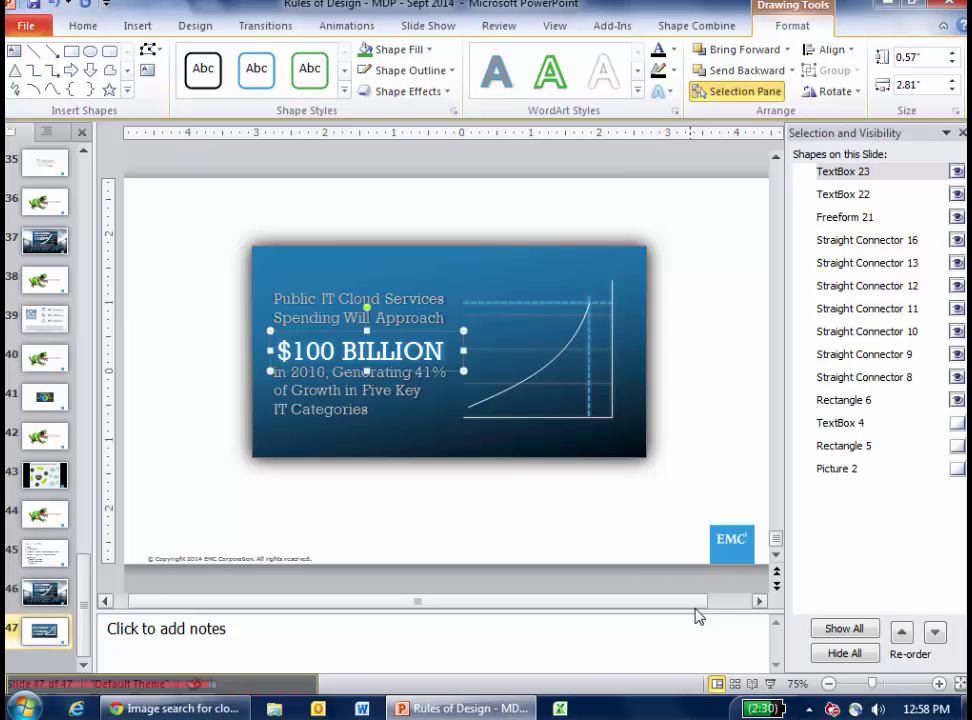
Step: Nudge the "$100 BILLION" text box up between the two parts of the paragraph and deselect it
key("Up")
key("Up")
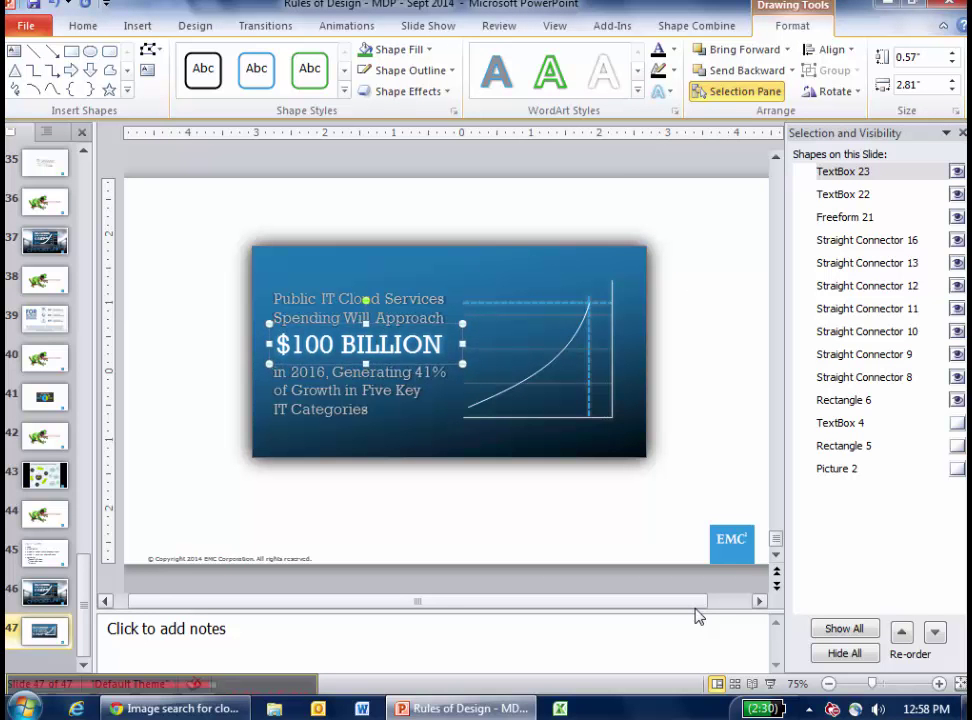
left_click(658, 366)
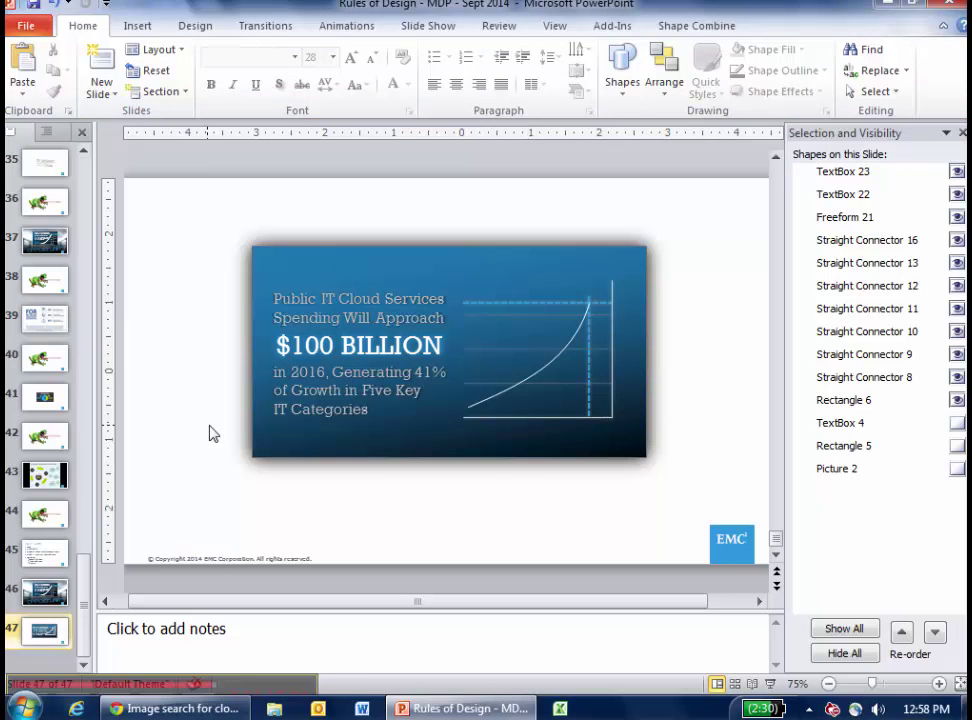
Step: Show the hidden TextBox 4, Rectangle 5 and Picture 2 on slide 47 again
left_click(957, 423)
left_click(957, 446)
left_click(957, 468)
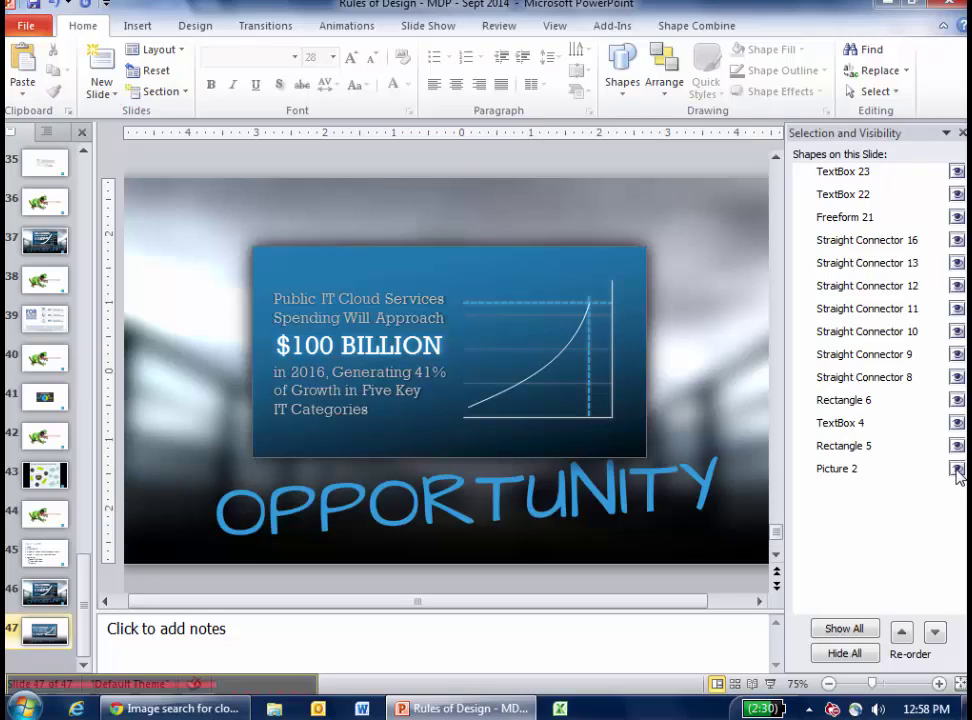